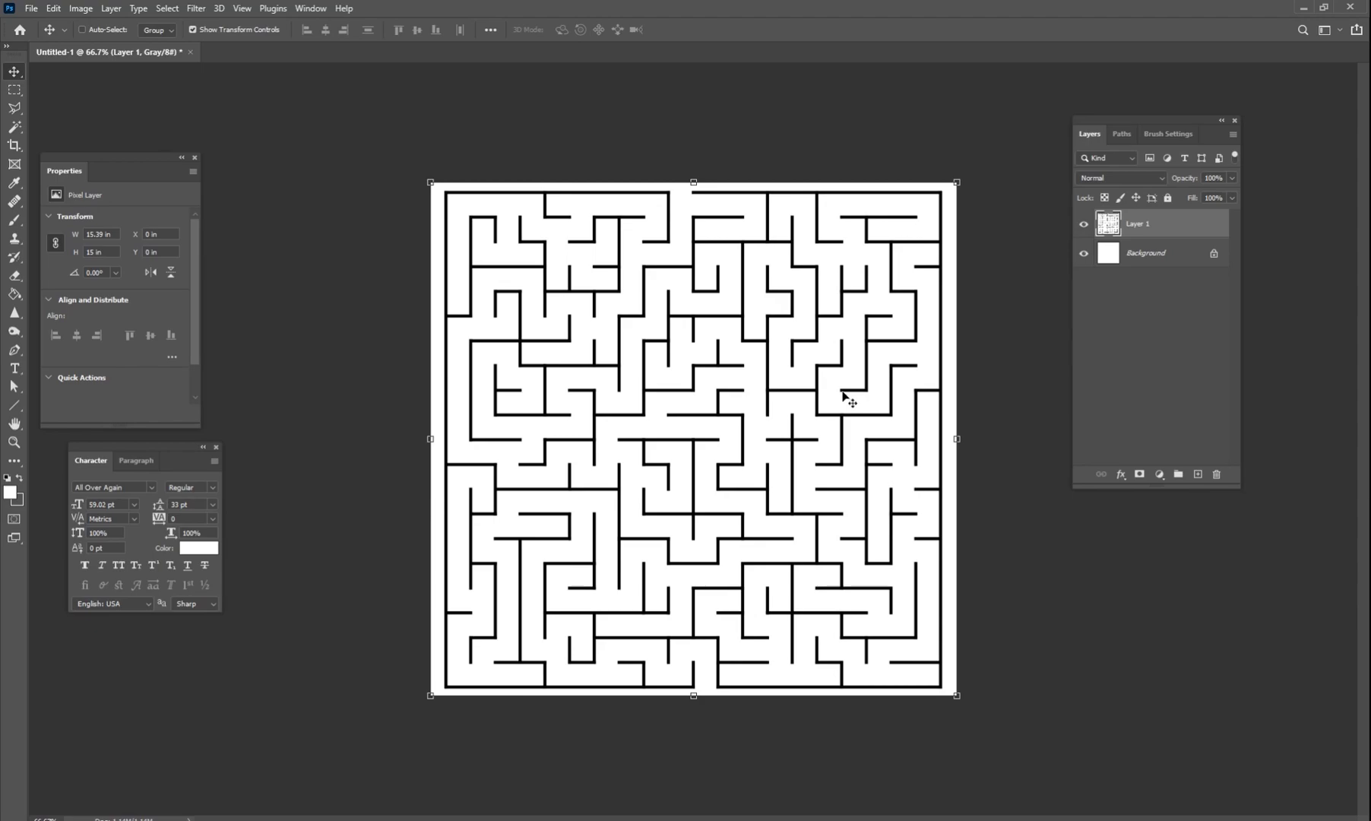
left_click(15, 405)
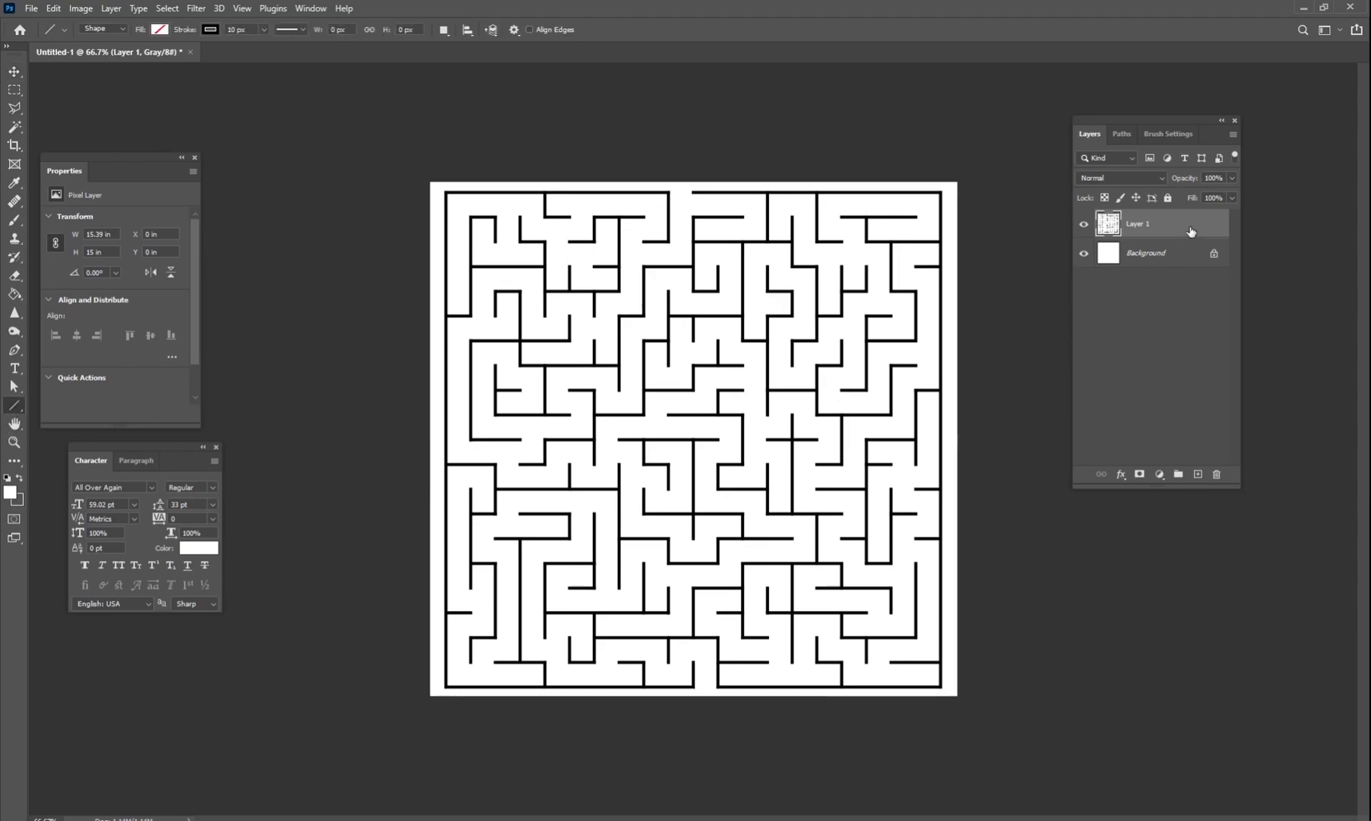
left_click(1084, 224)
left_click(1198, 473)
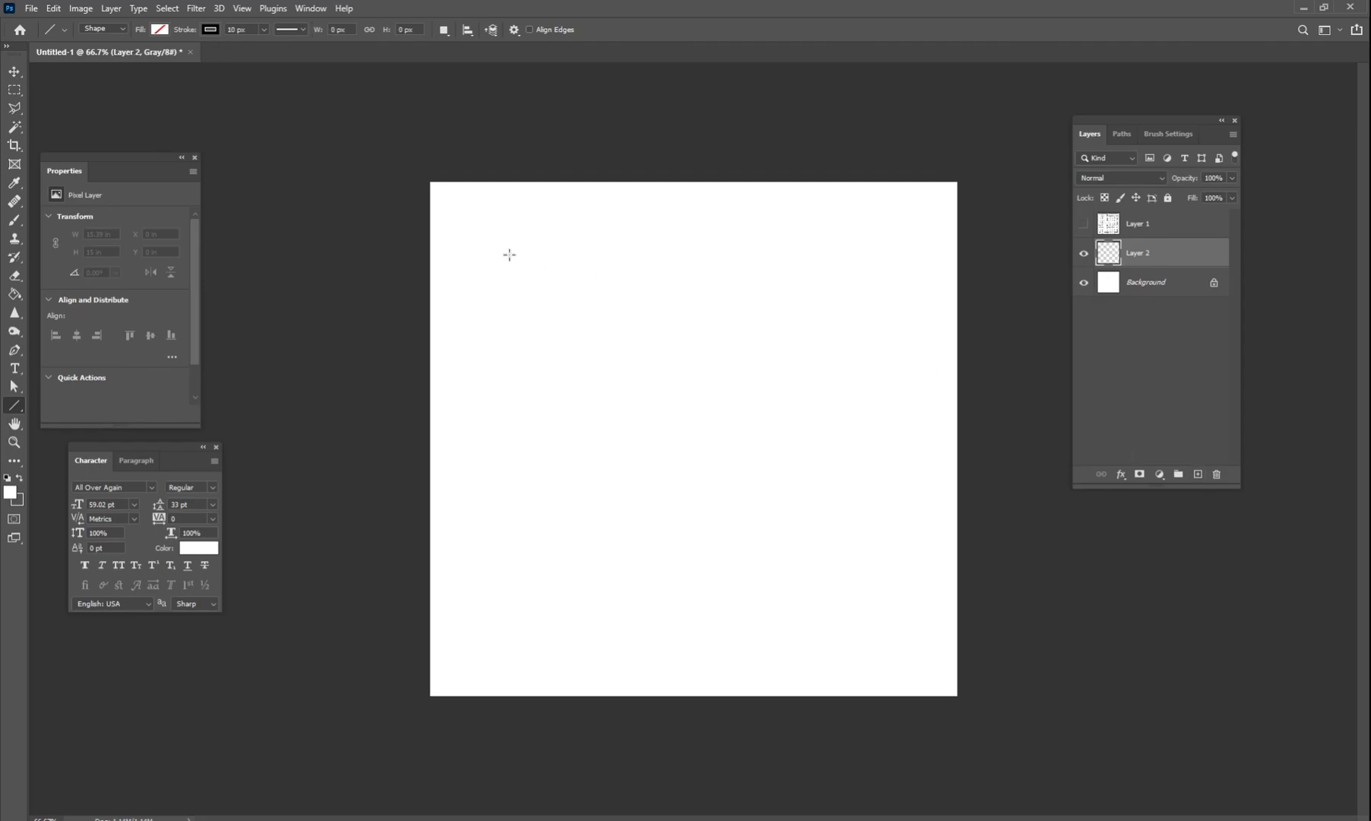
left_click_drag(485, 237, 943, 238)
mouse_move(487, 276)
left_mouse_down("shift")
mouse_move(888, 275)
mouse_move(963, 259)
left_mouse_up("shift")
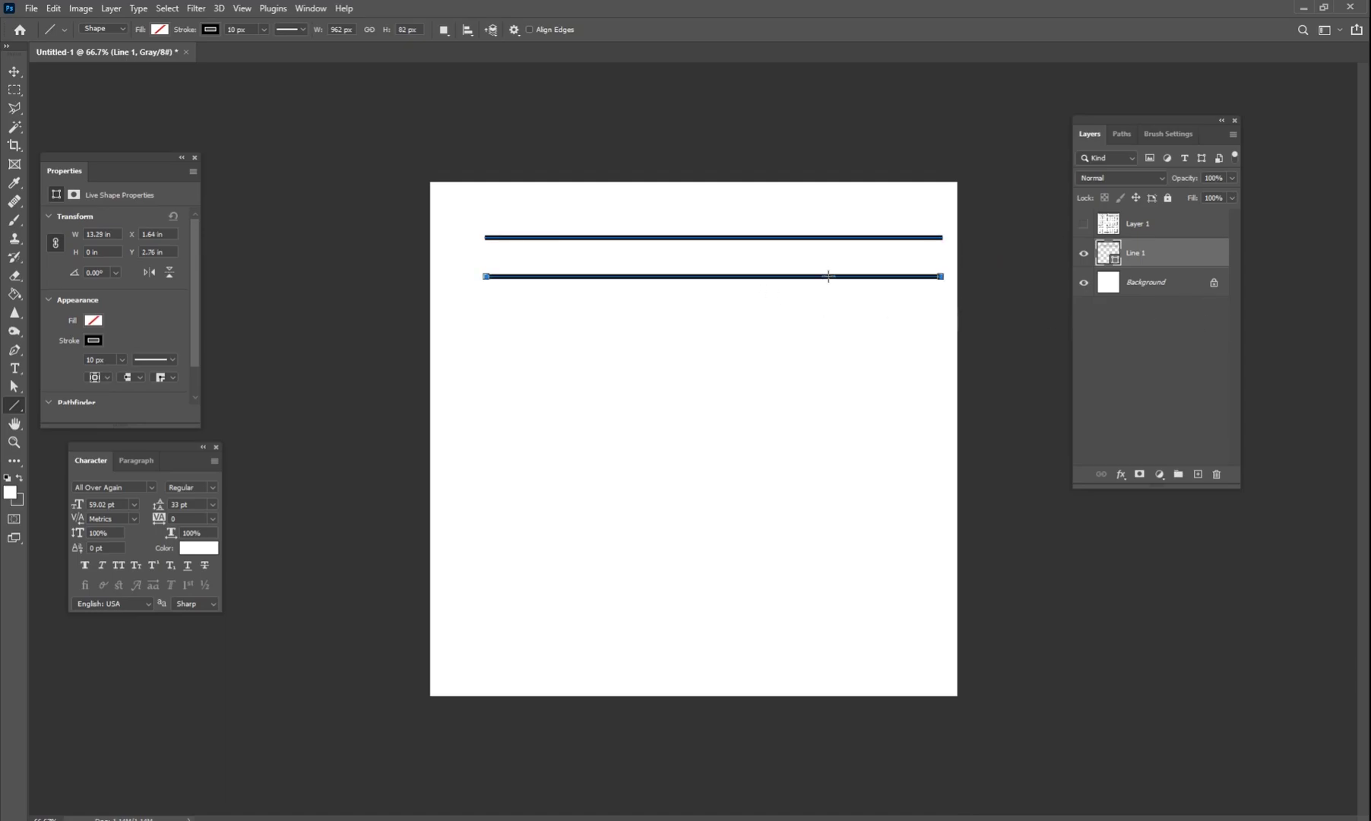
left_click(1152, 285)
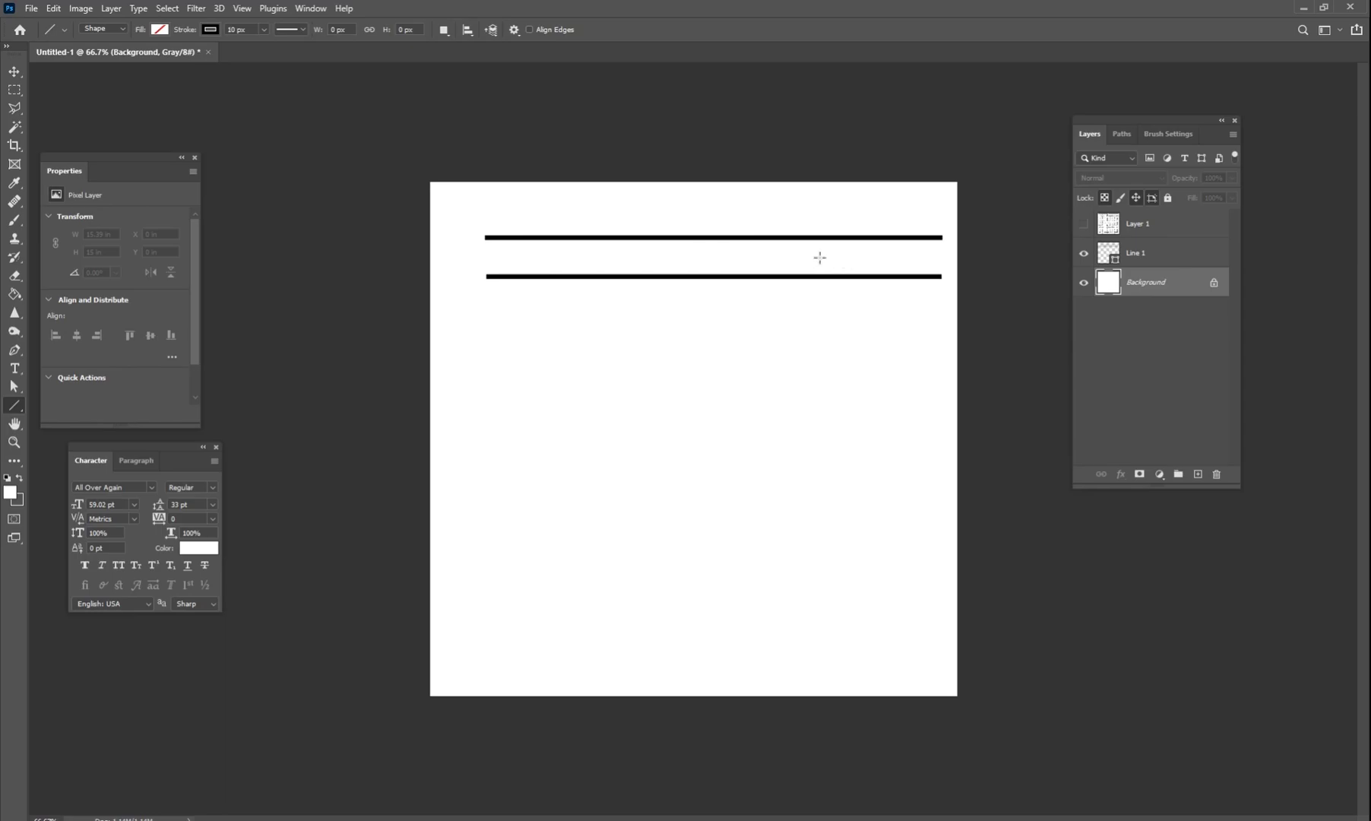
left_click(1083, 253)
left_click(1083, 224)
left_click(1120, 226)
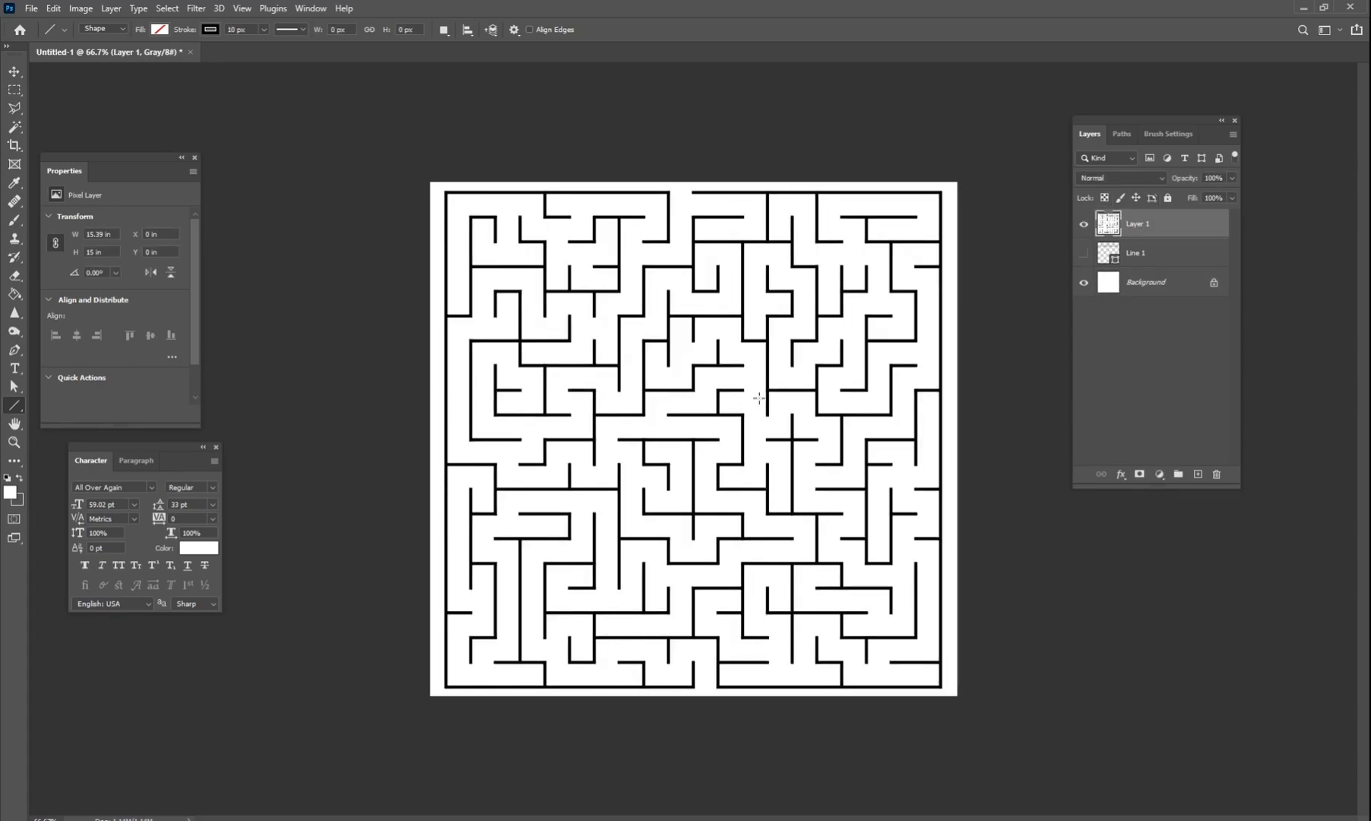
left_click(1161, 258)
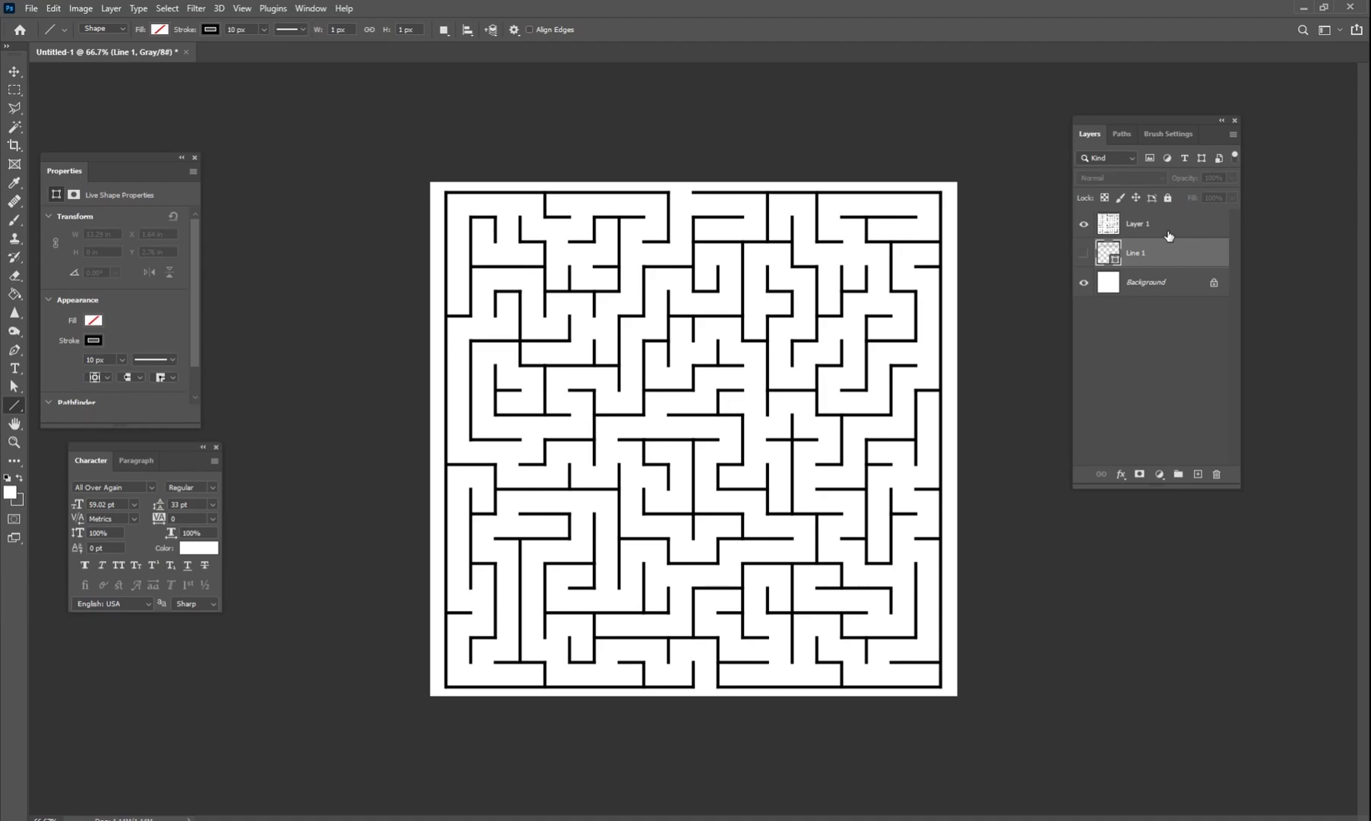
key("Delete")
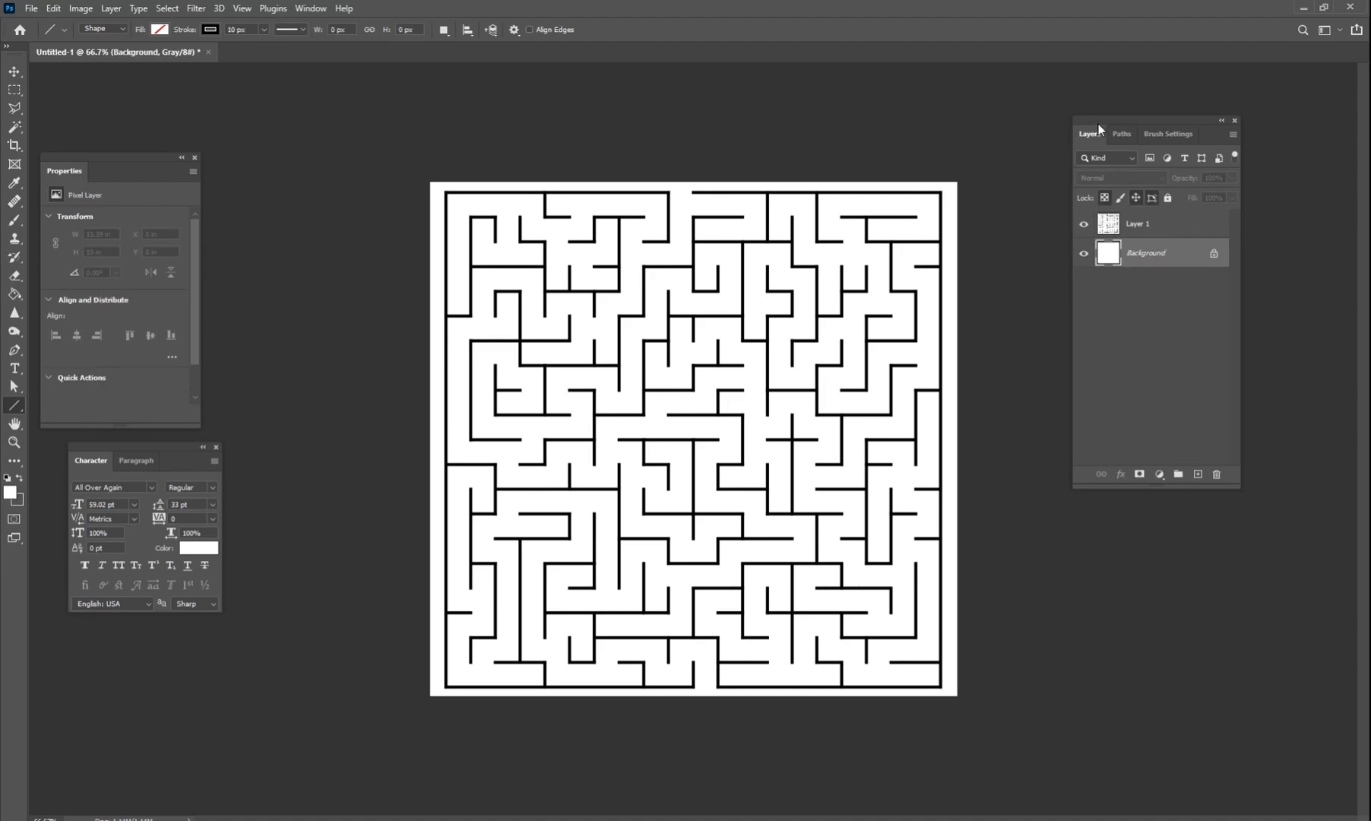
left_click_drag(1101, 118, 1068, 124)
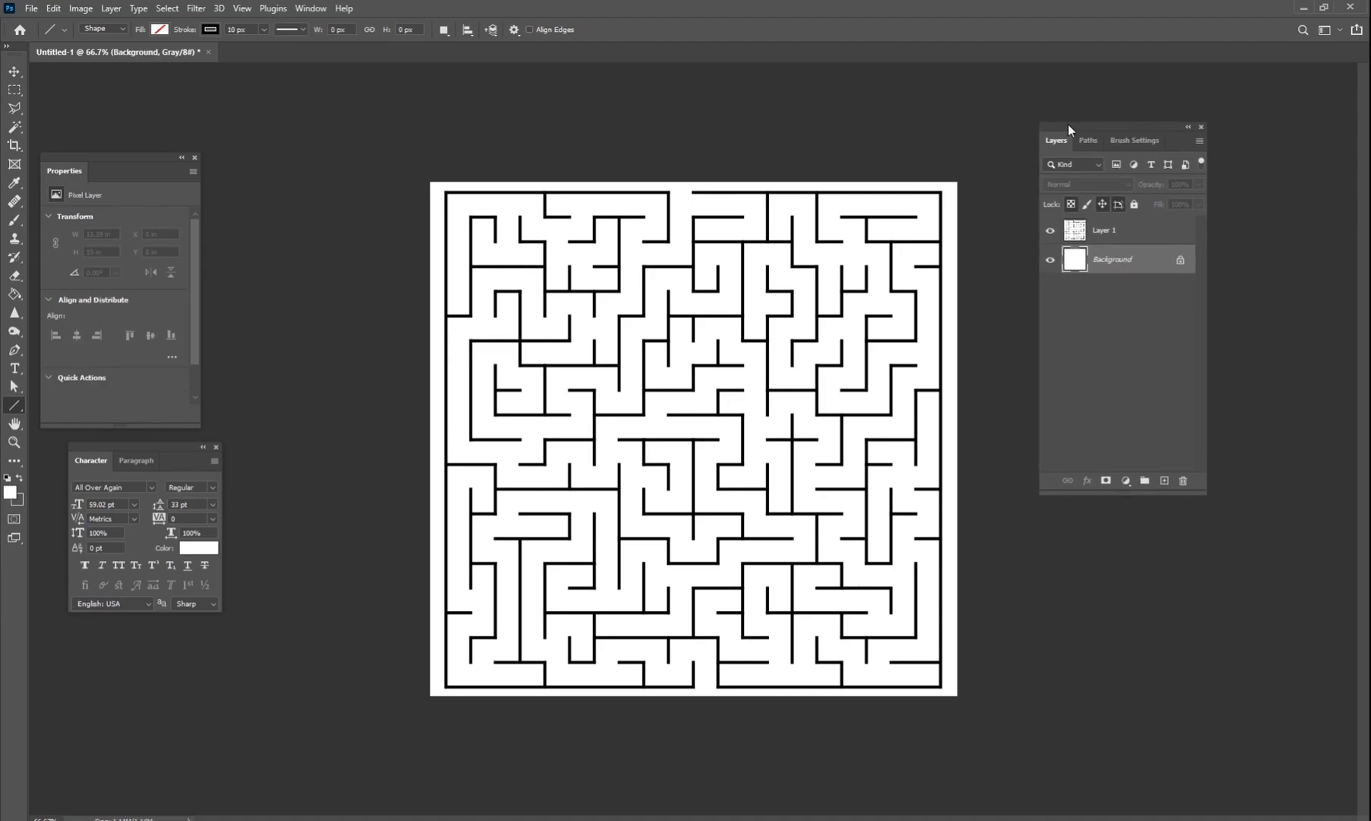
left_click(1099, 231)
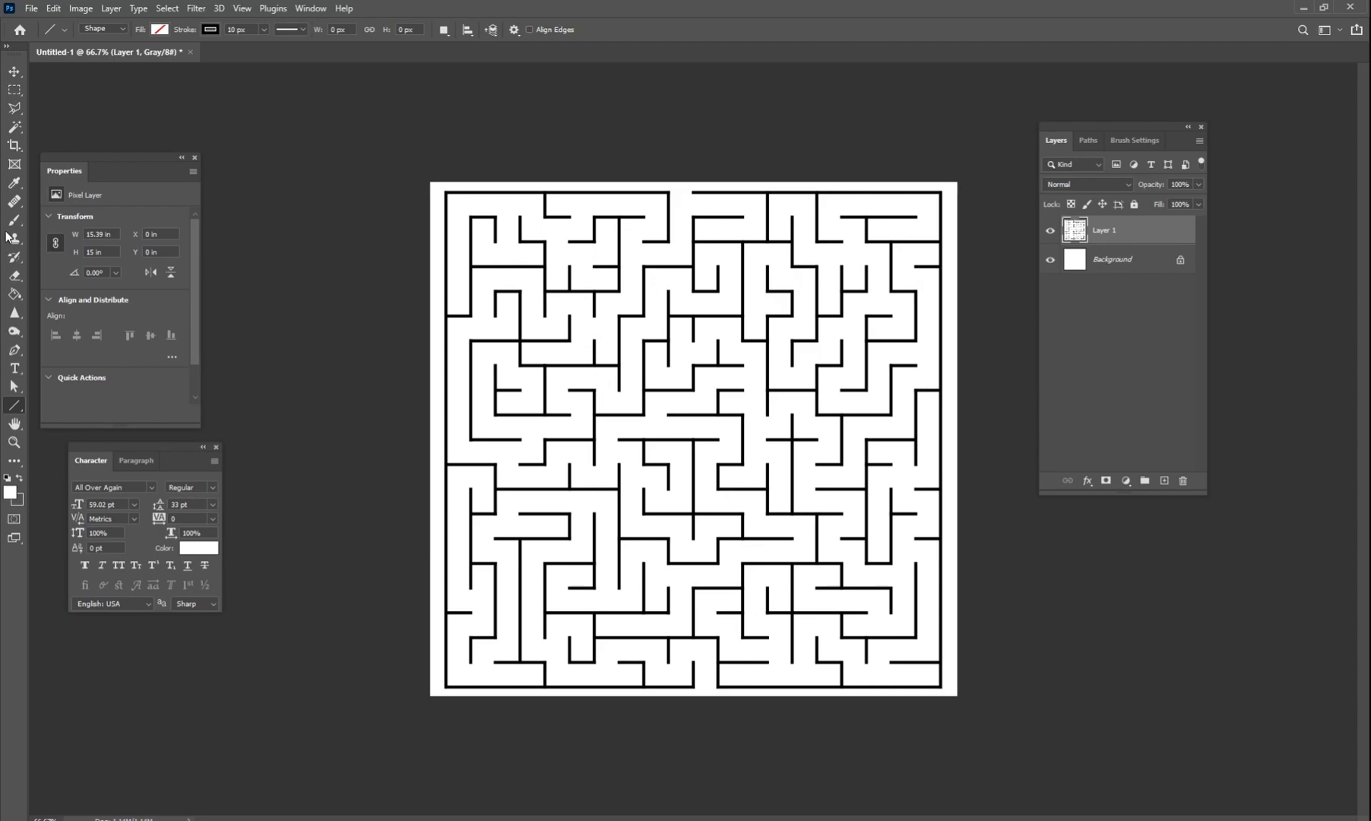
Step: Select all the black maze walls with the Magic Wand, Contiguous off, and fit the maze in view
left_click(15, 127)
left_click(61, 139)
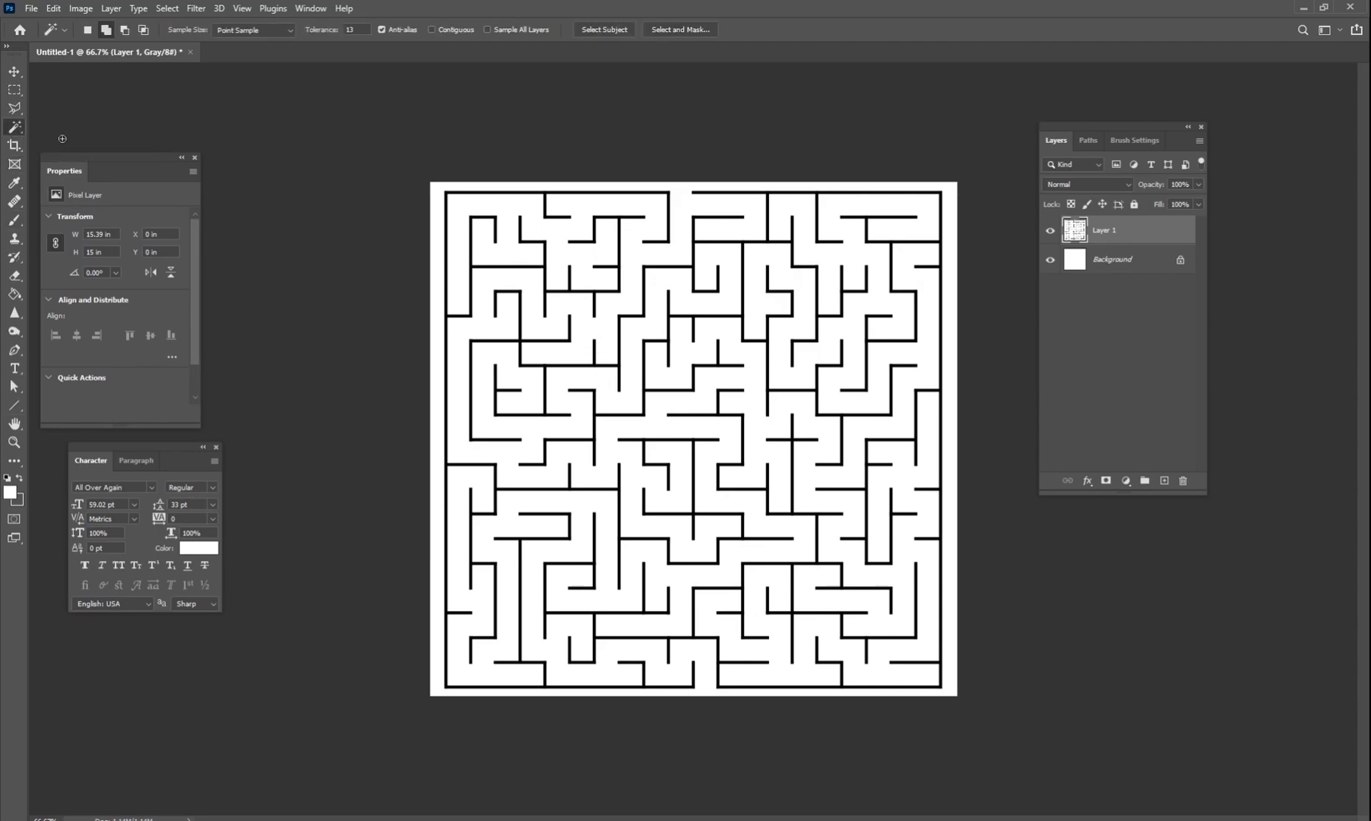
key("shift+w")
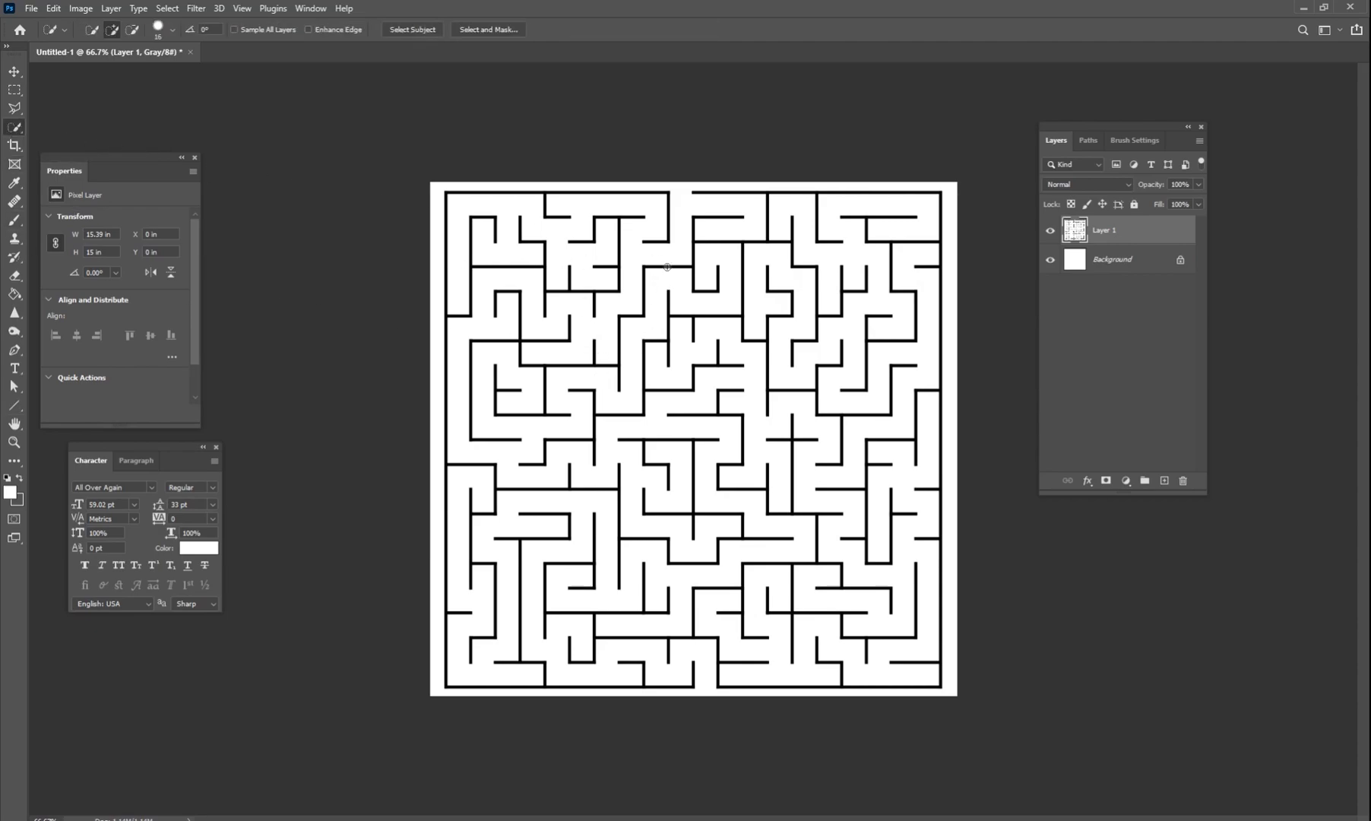
left_click(19, 131)
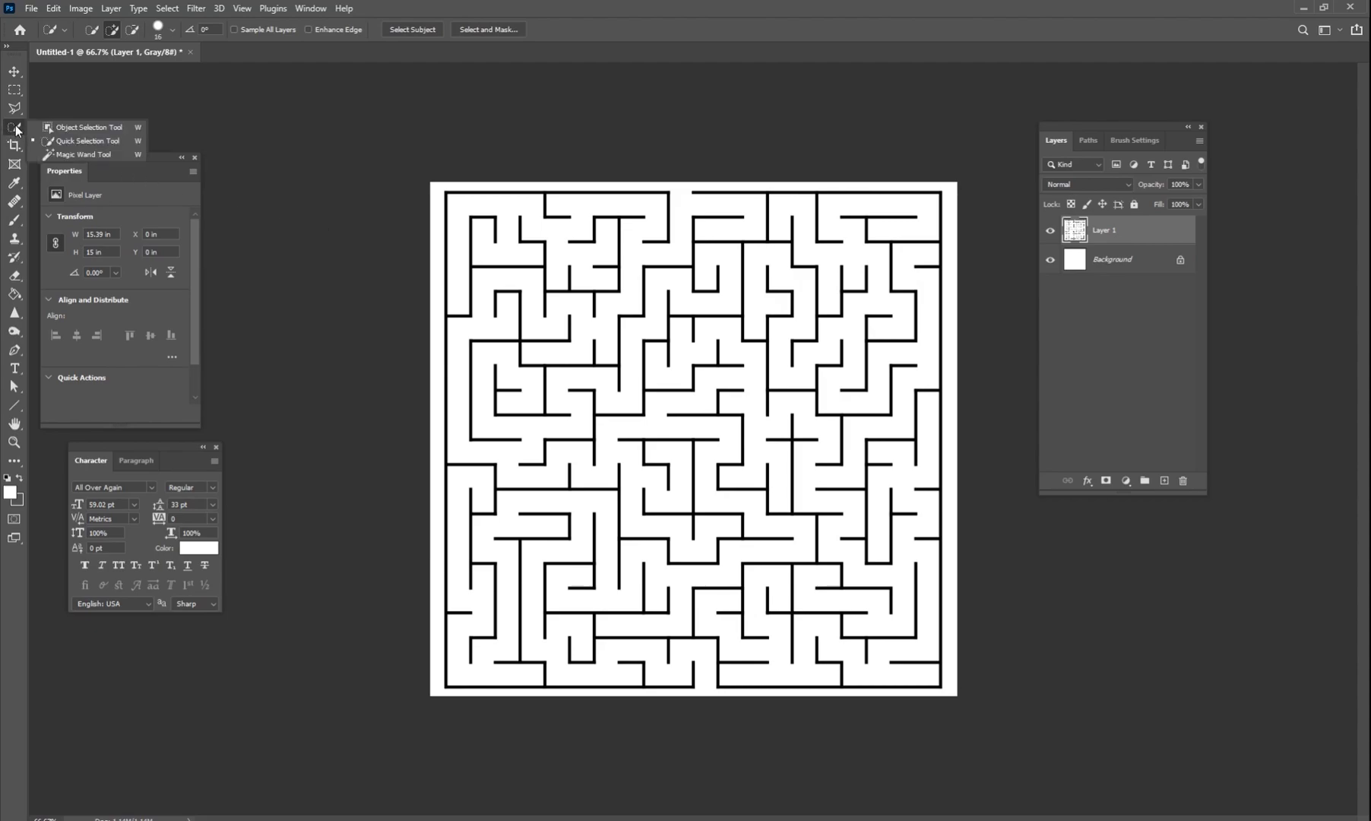
left_click(63, 155)
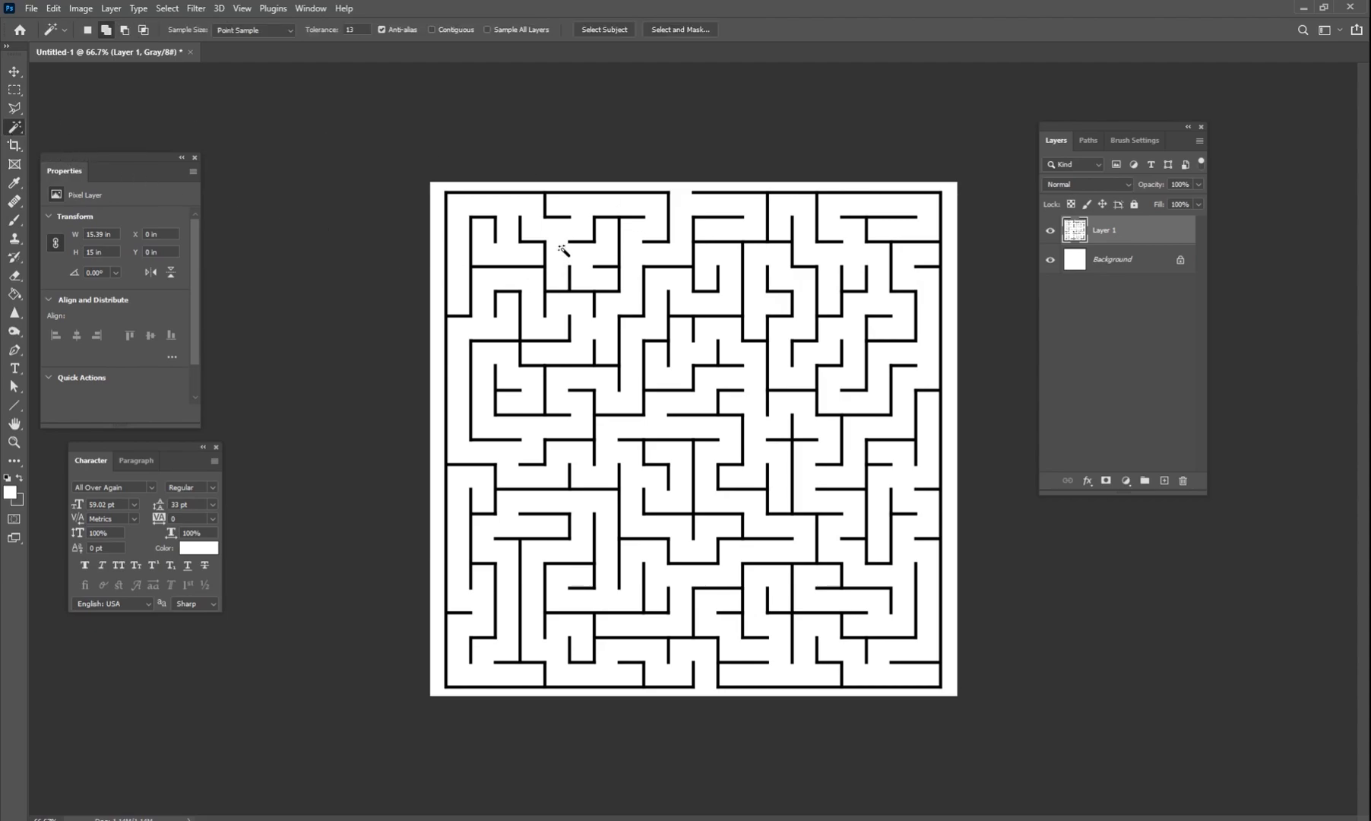
scroll(563, 251, "up", 5, "alt")
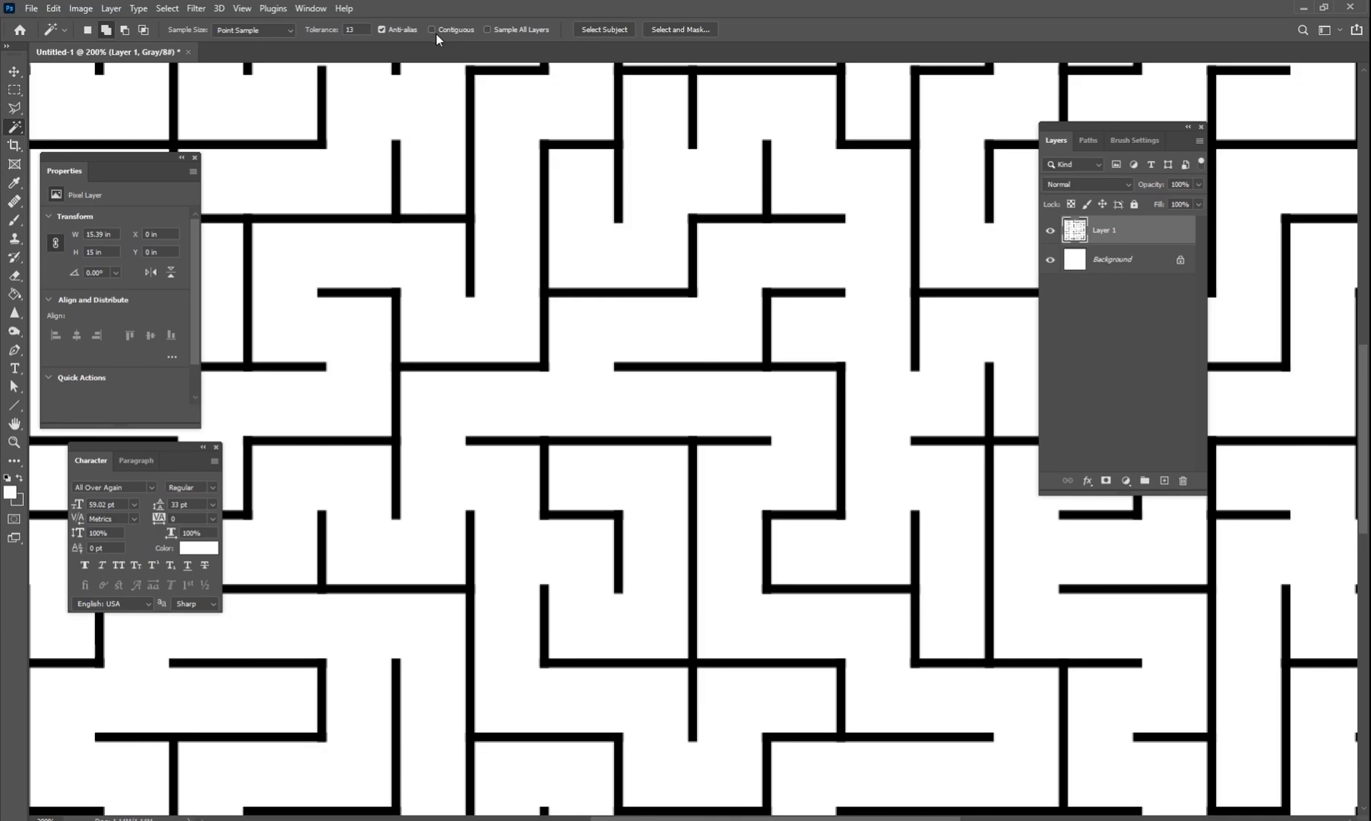
left_click(654, 439)
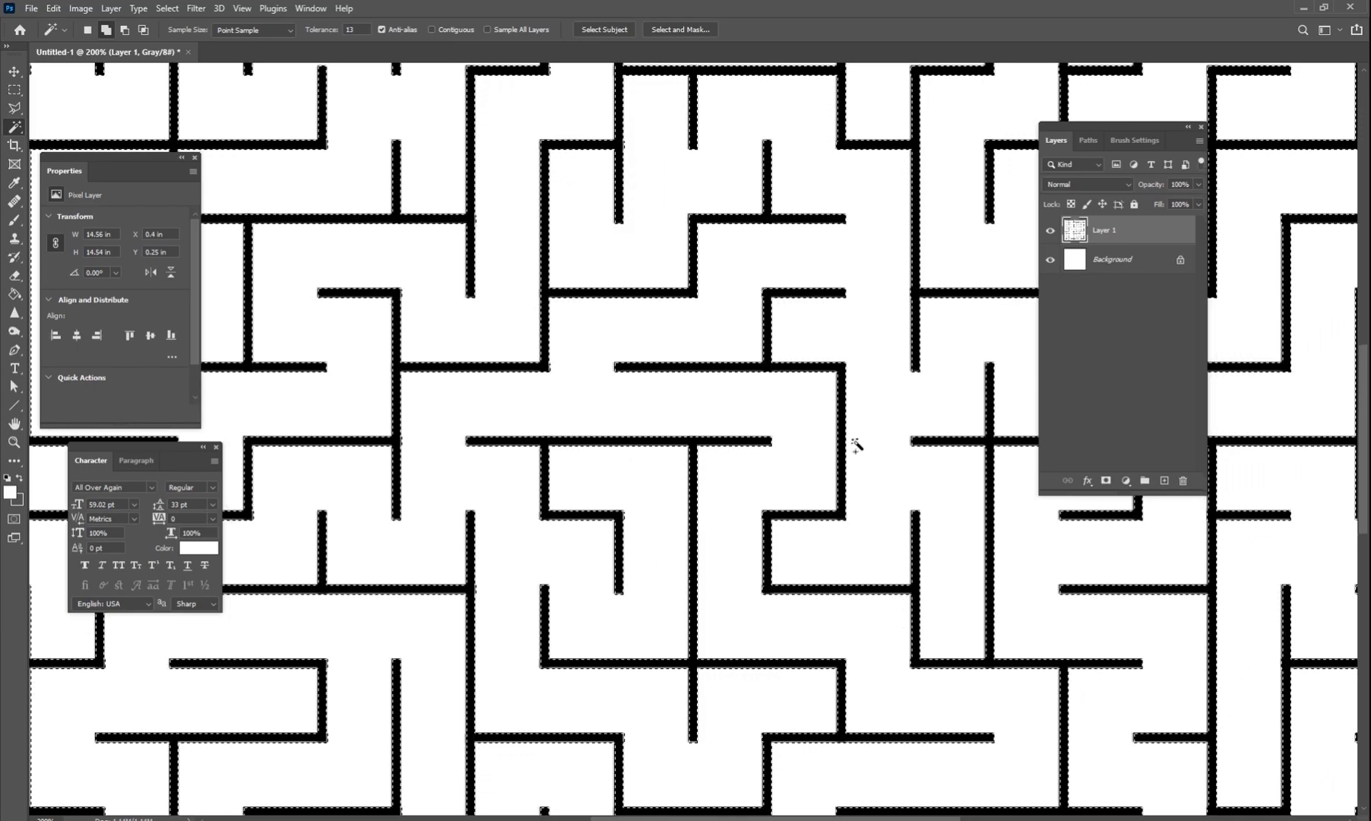
key("ctrl+z")
key("ctrl+0")
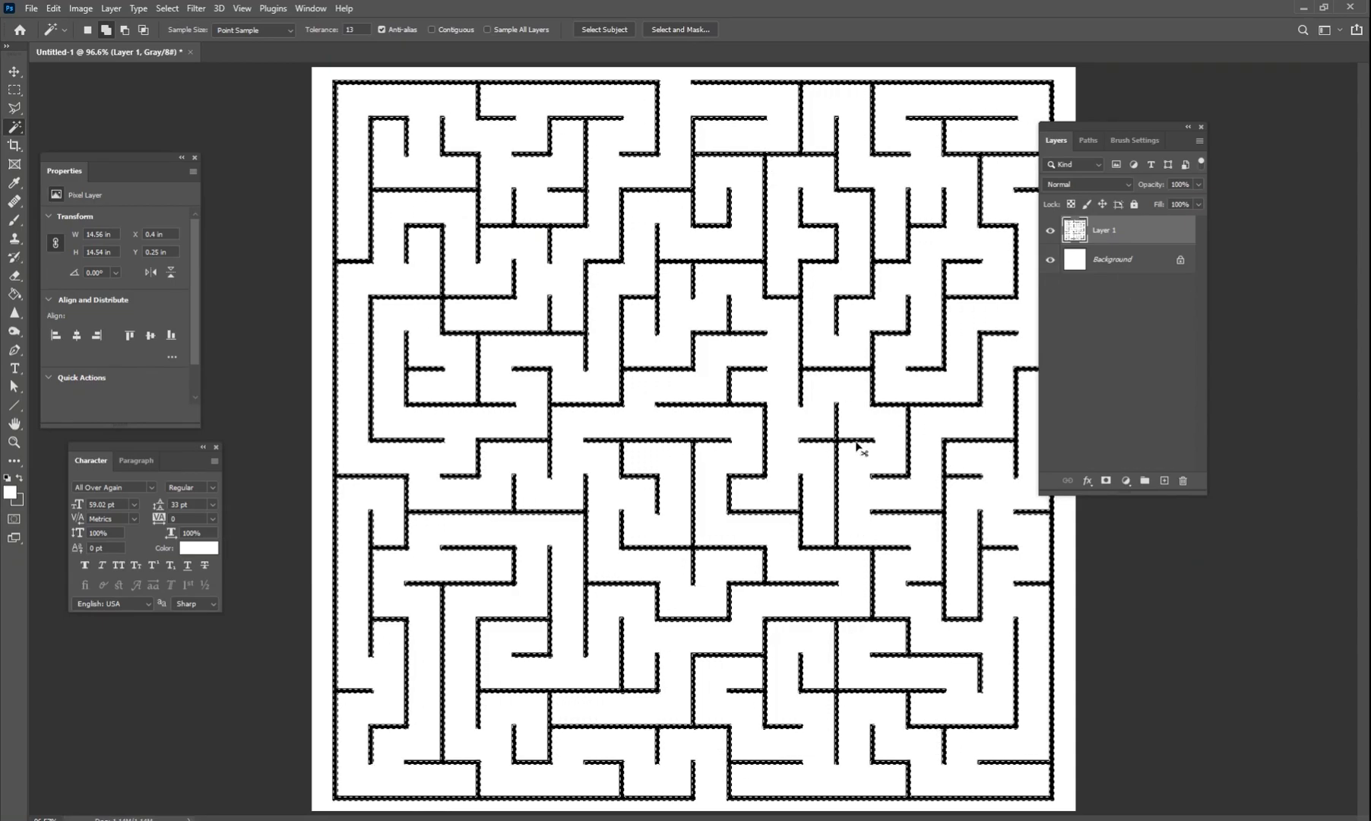
Step: Copy the selected walls to Layer 2 and hide Layer 1 and Background
key("ctrl+j")
left_click(1050, 260)
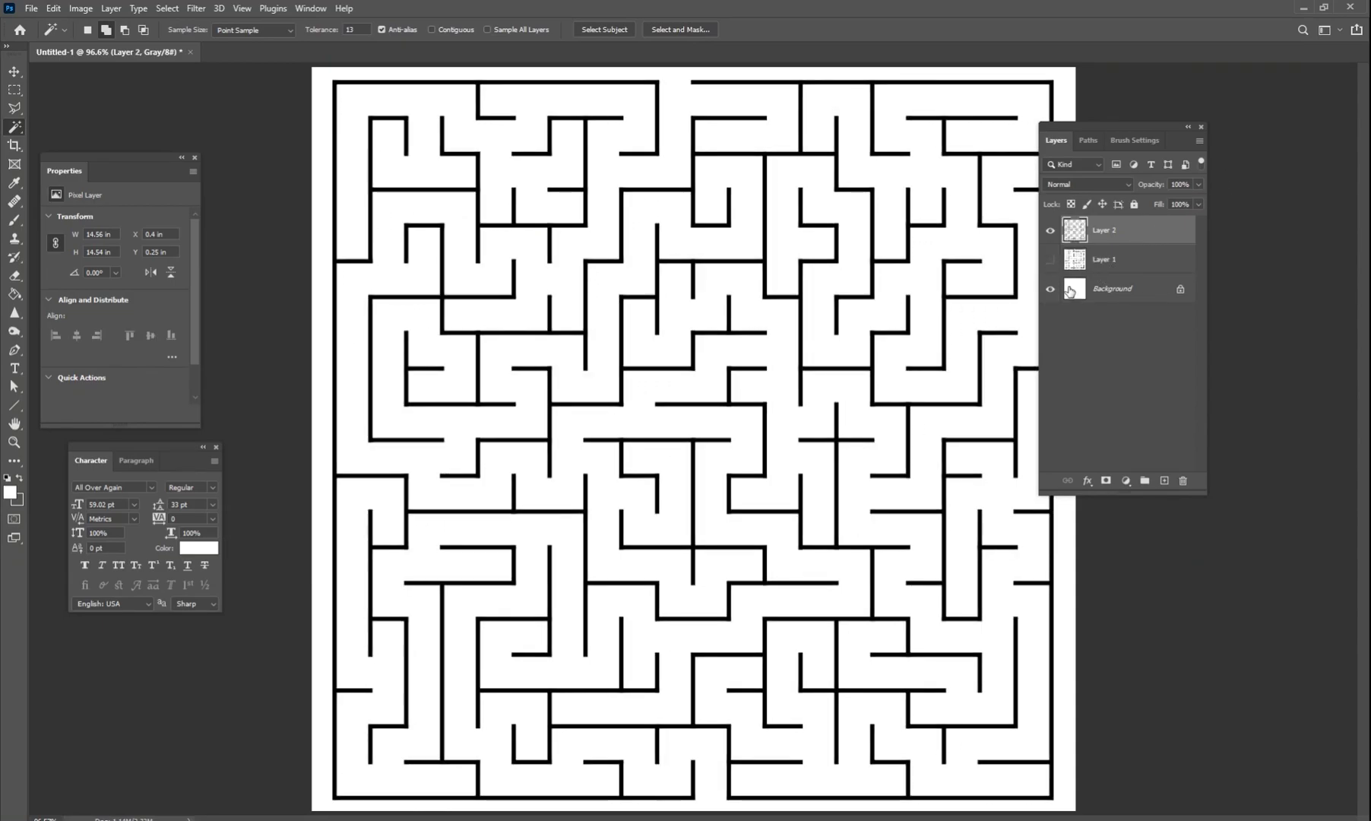
left_click(1050, 289)
key("ctrl+minus")
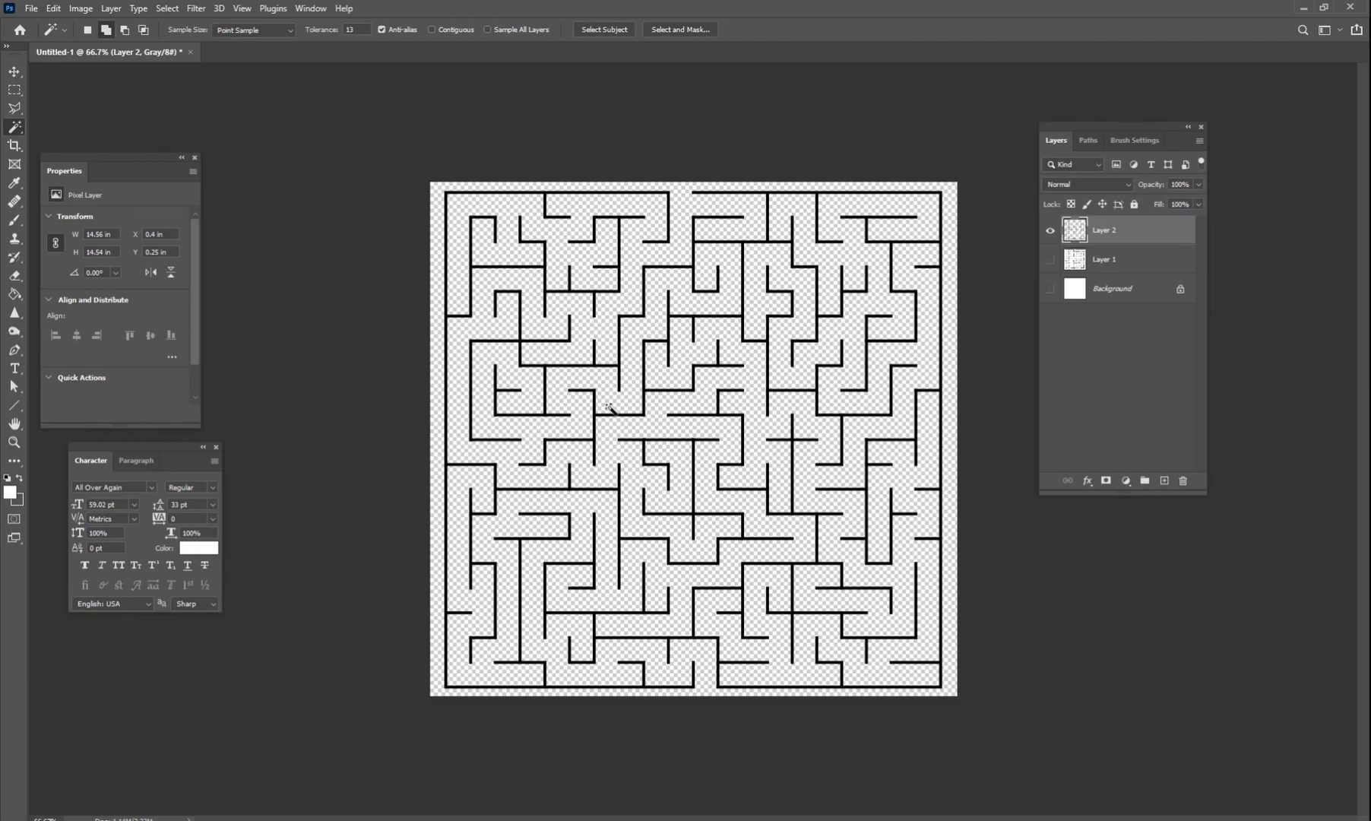
Step: Load the Layer 2 maze walls as a selection from the layer thumbnail
left_click(1119, 285)
key("alt+period")
left_click(1081, 239, "ctrl")
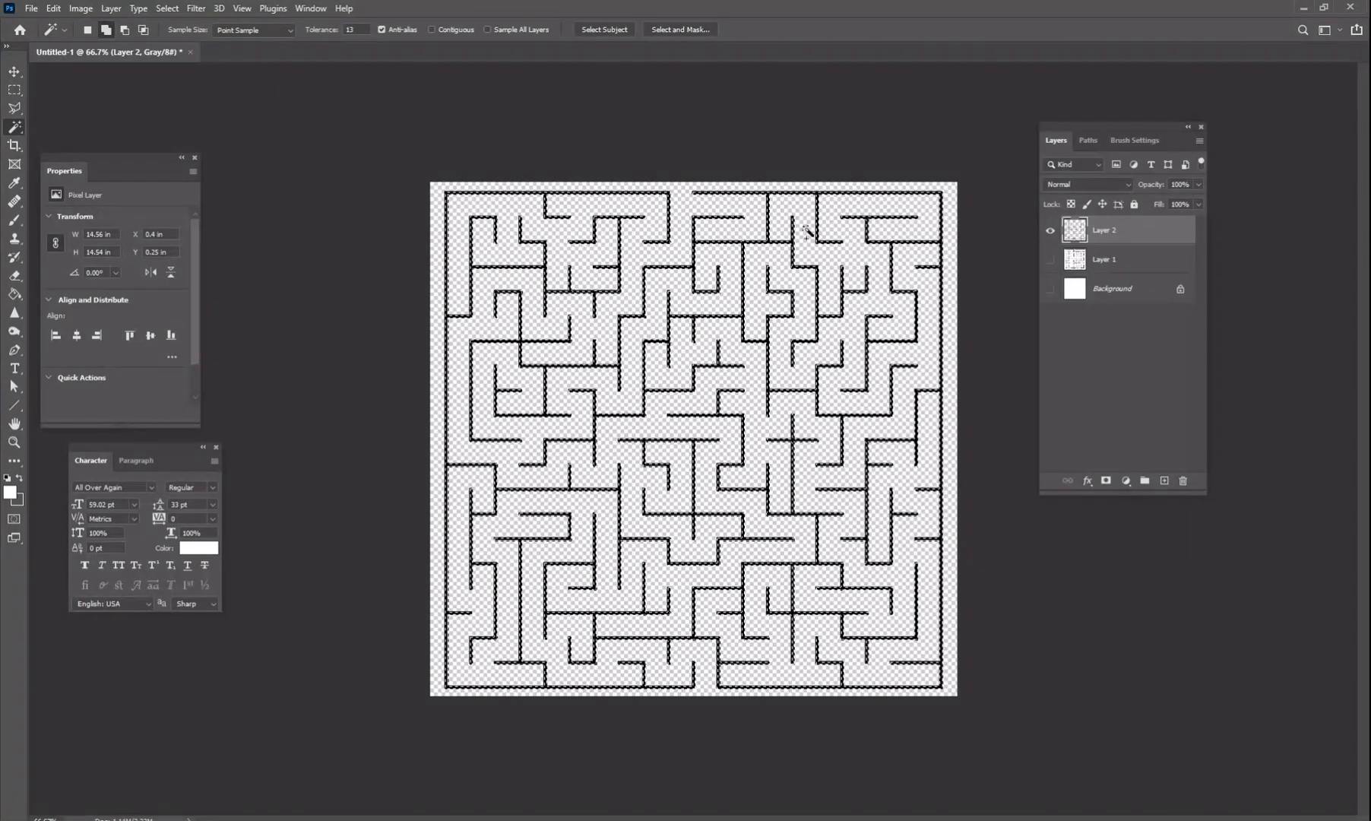
Step: Convert the wall selection into a Work Path from the Paths panel
left_click_drag(1066, 126, 1029, 141)
left_click(1054, 152)
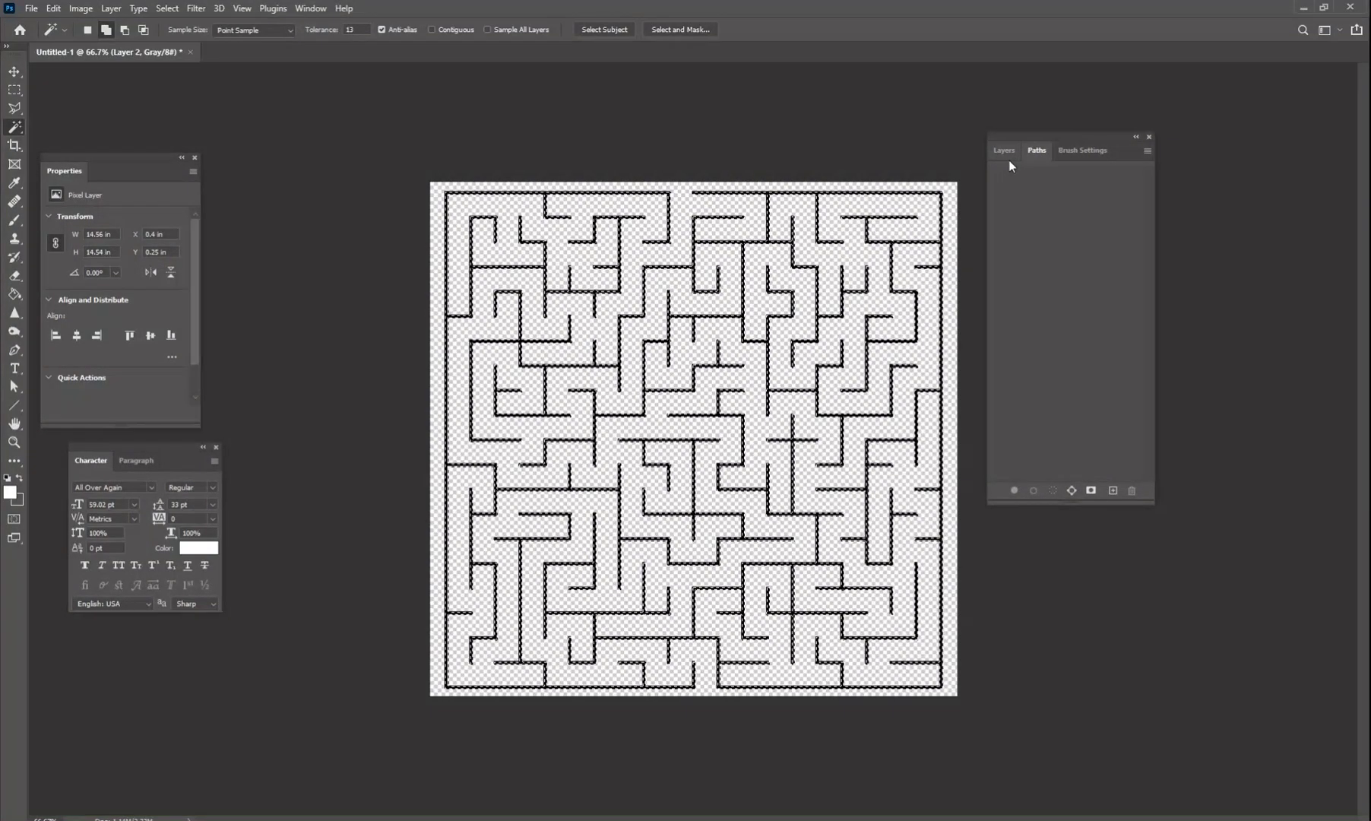
left_click(311, 8)
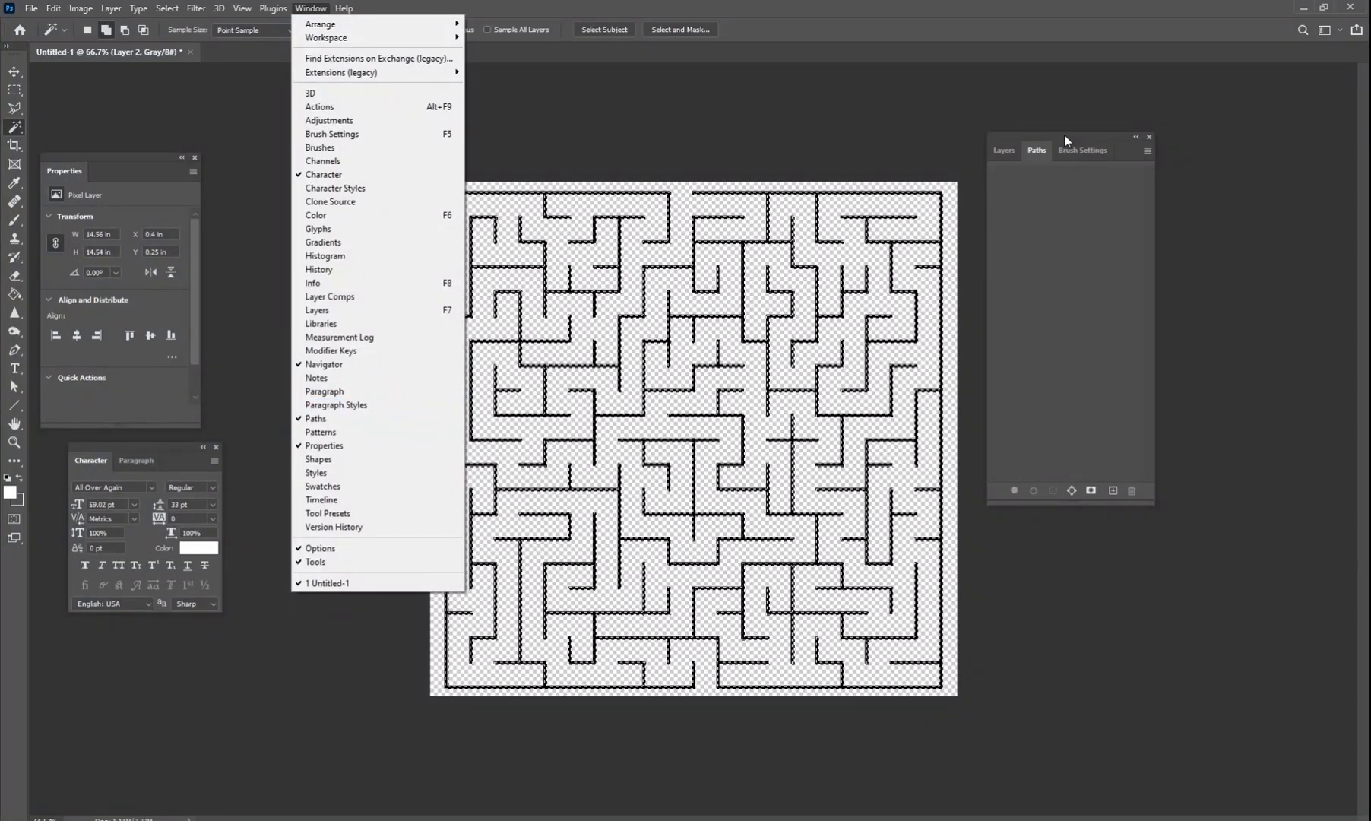
left_click_drag(1064, 135, 1058, 130)
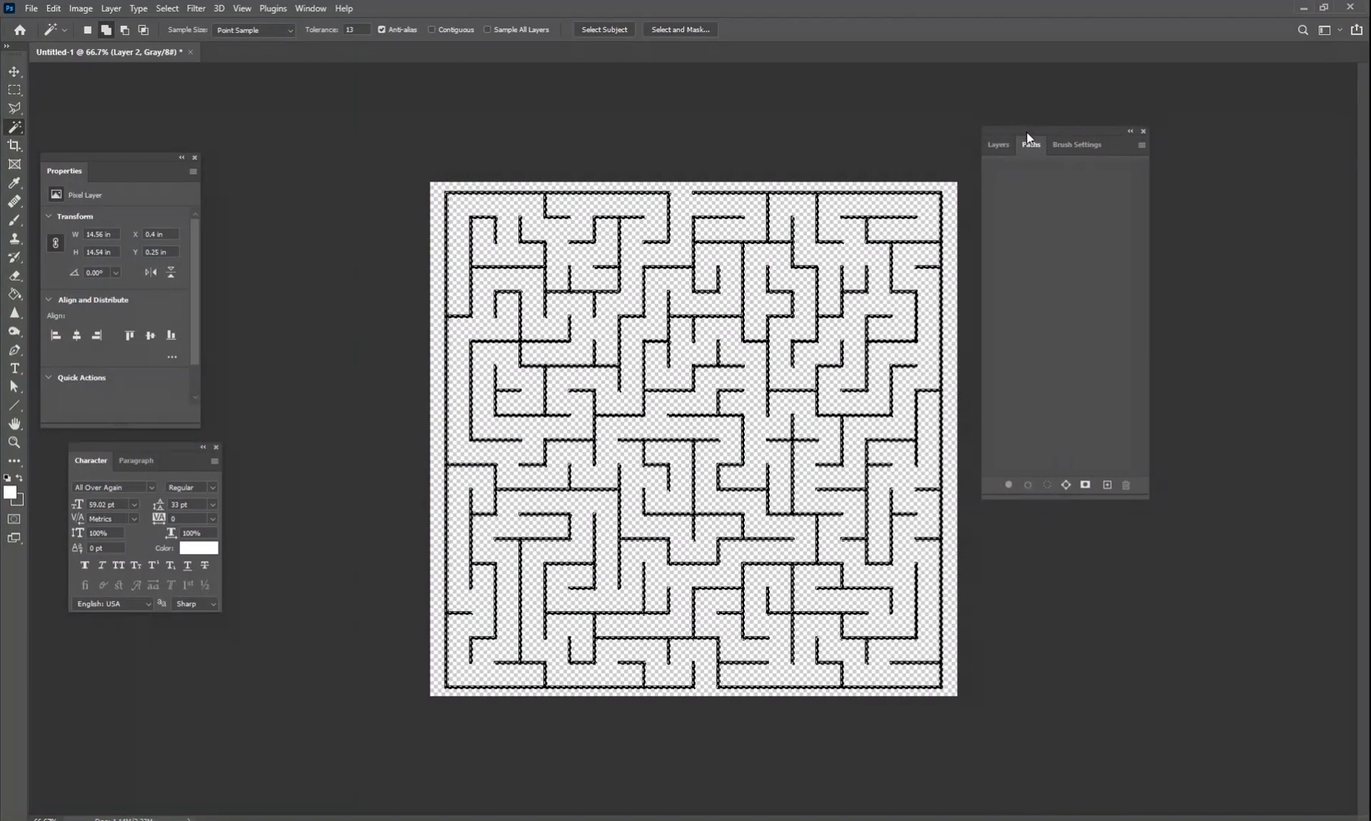
left_click(1067, 485)
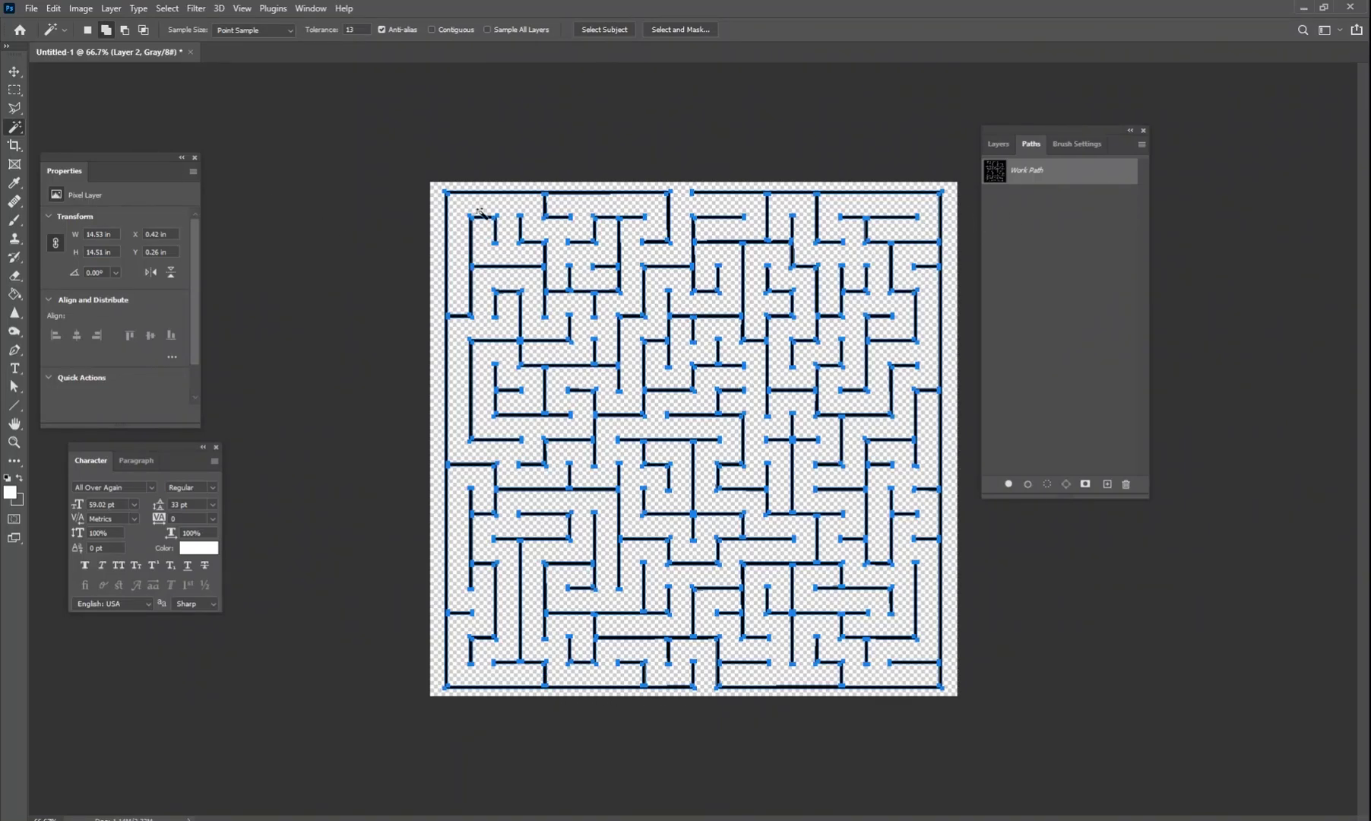
Step: Export the Work Path with Paths to Illustrator as maze_path in the Maze2 folder
left_click(53, 9)
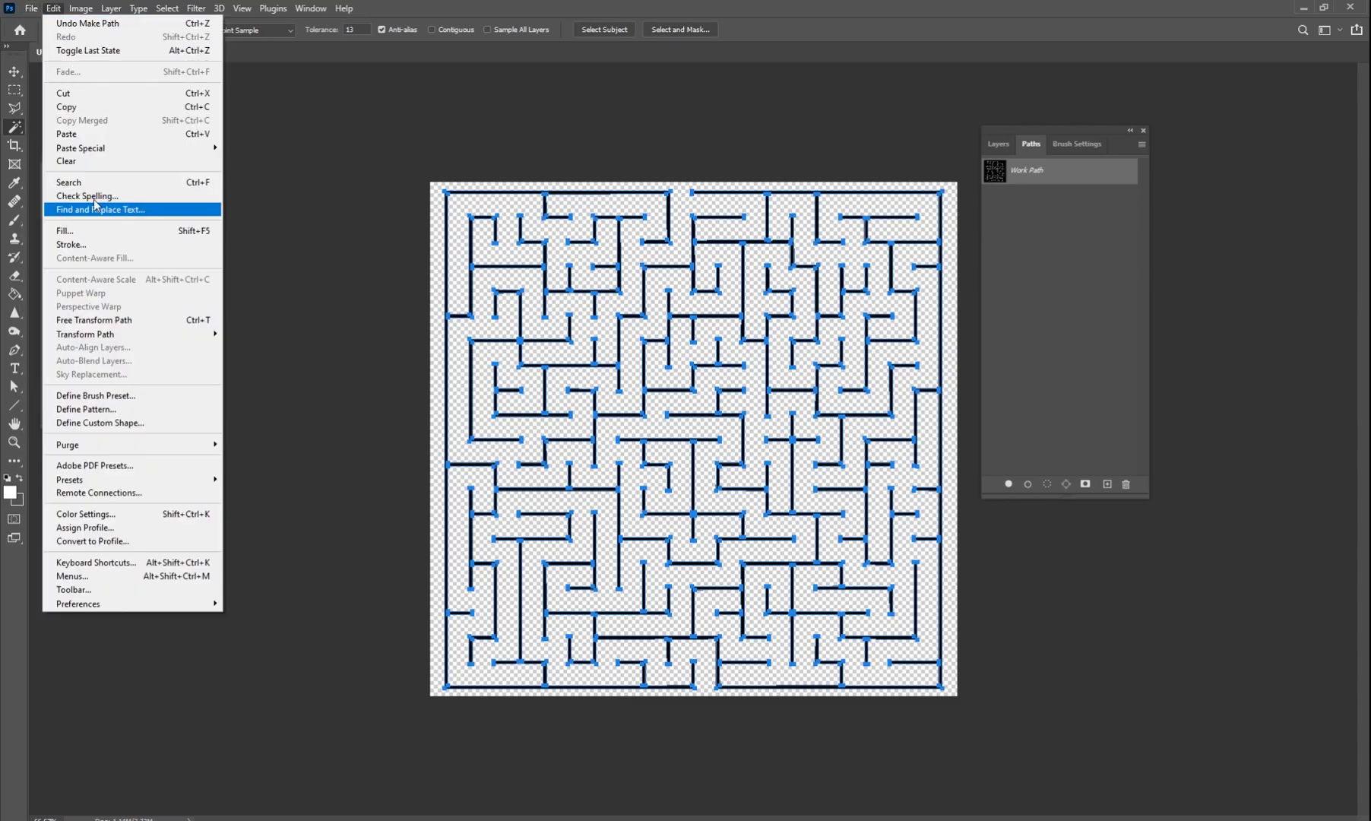
mouse_move(97, 223)
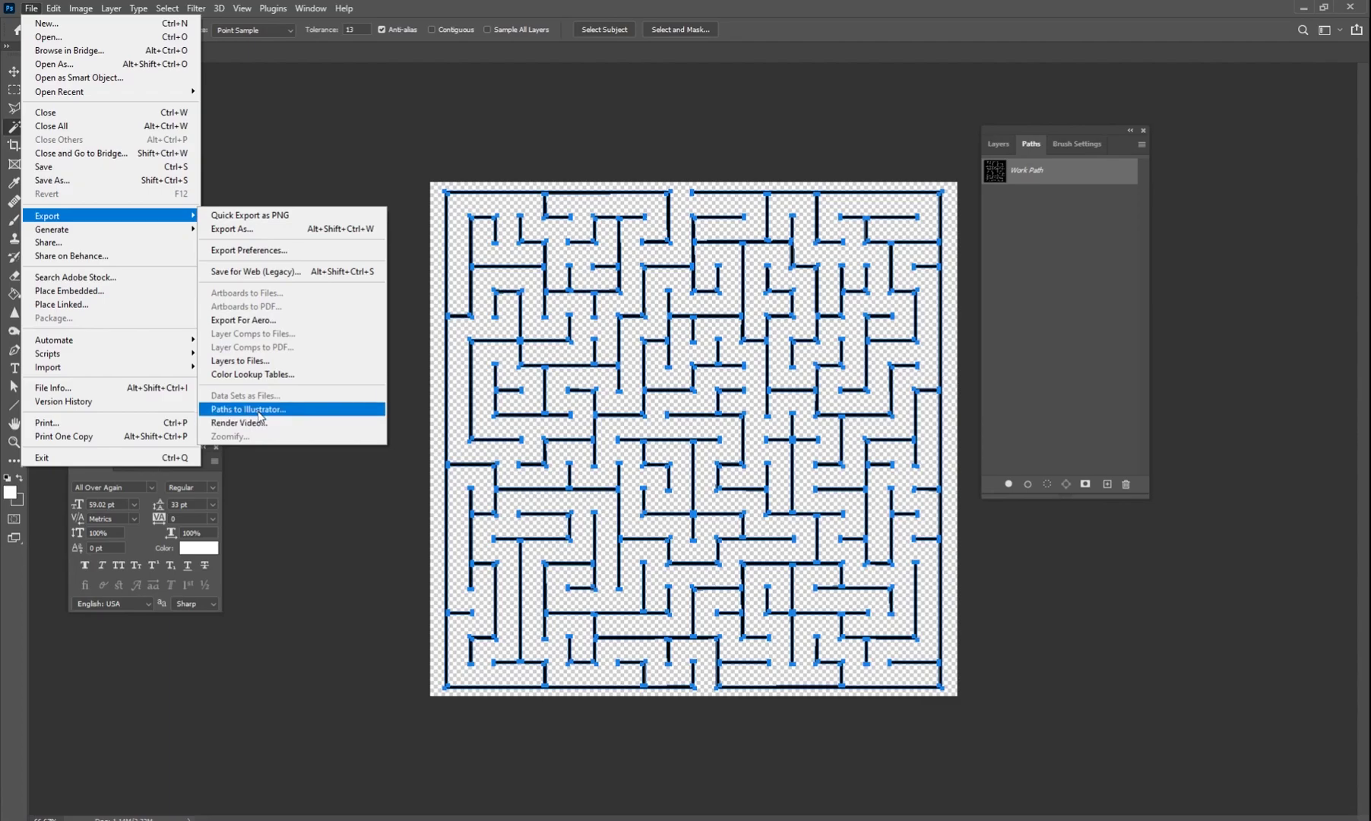
left_click(256, 414)
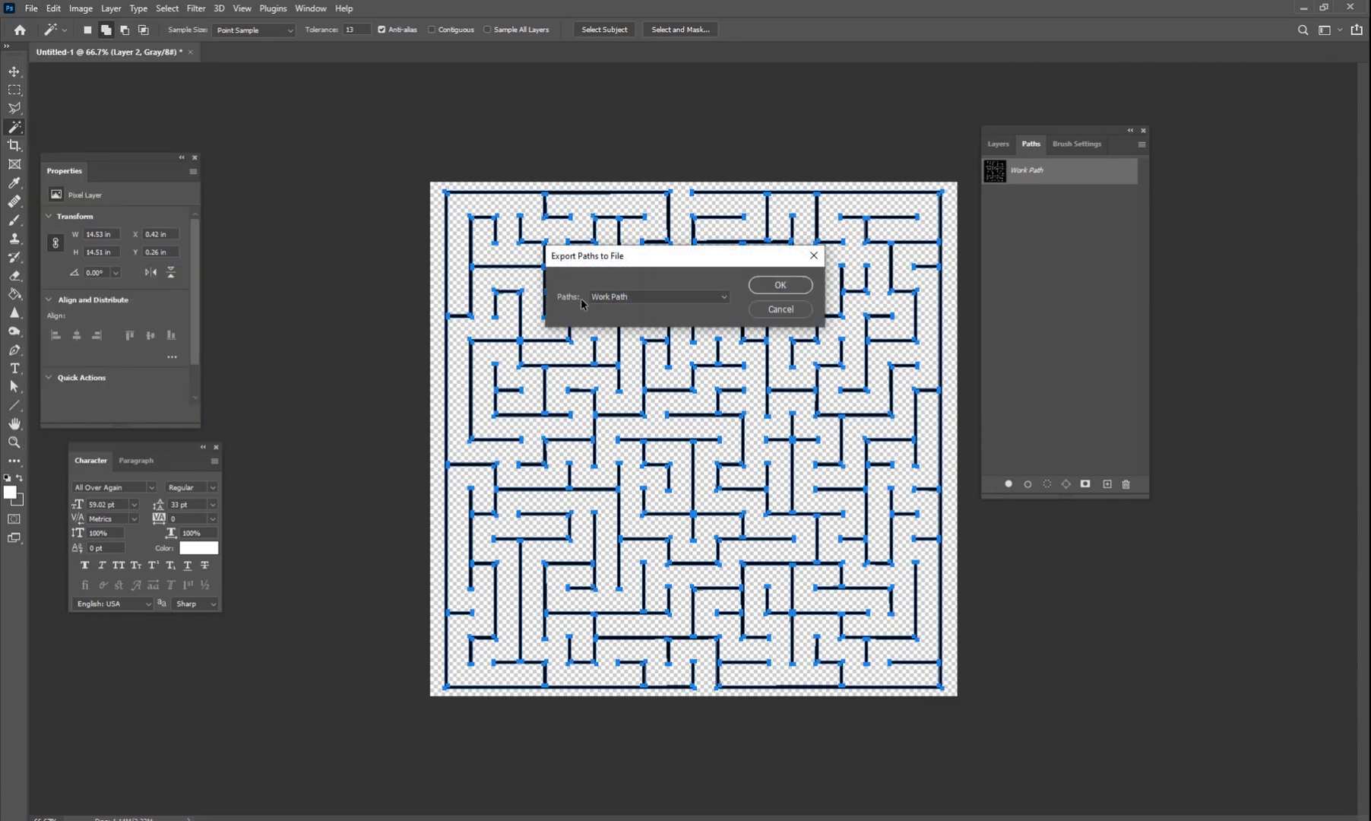
left_click(780, 285)
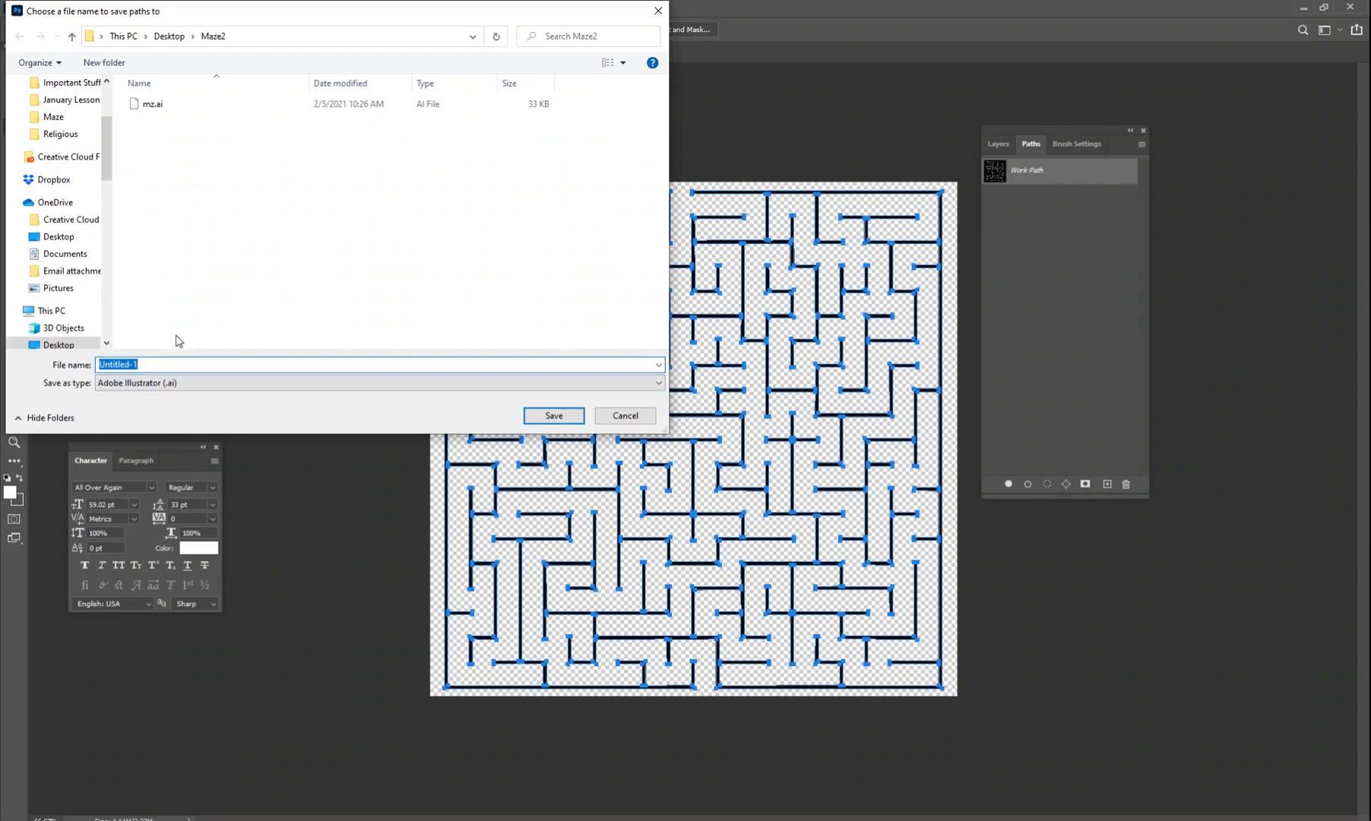
type("maze_path")
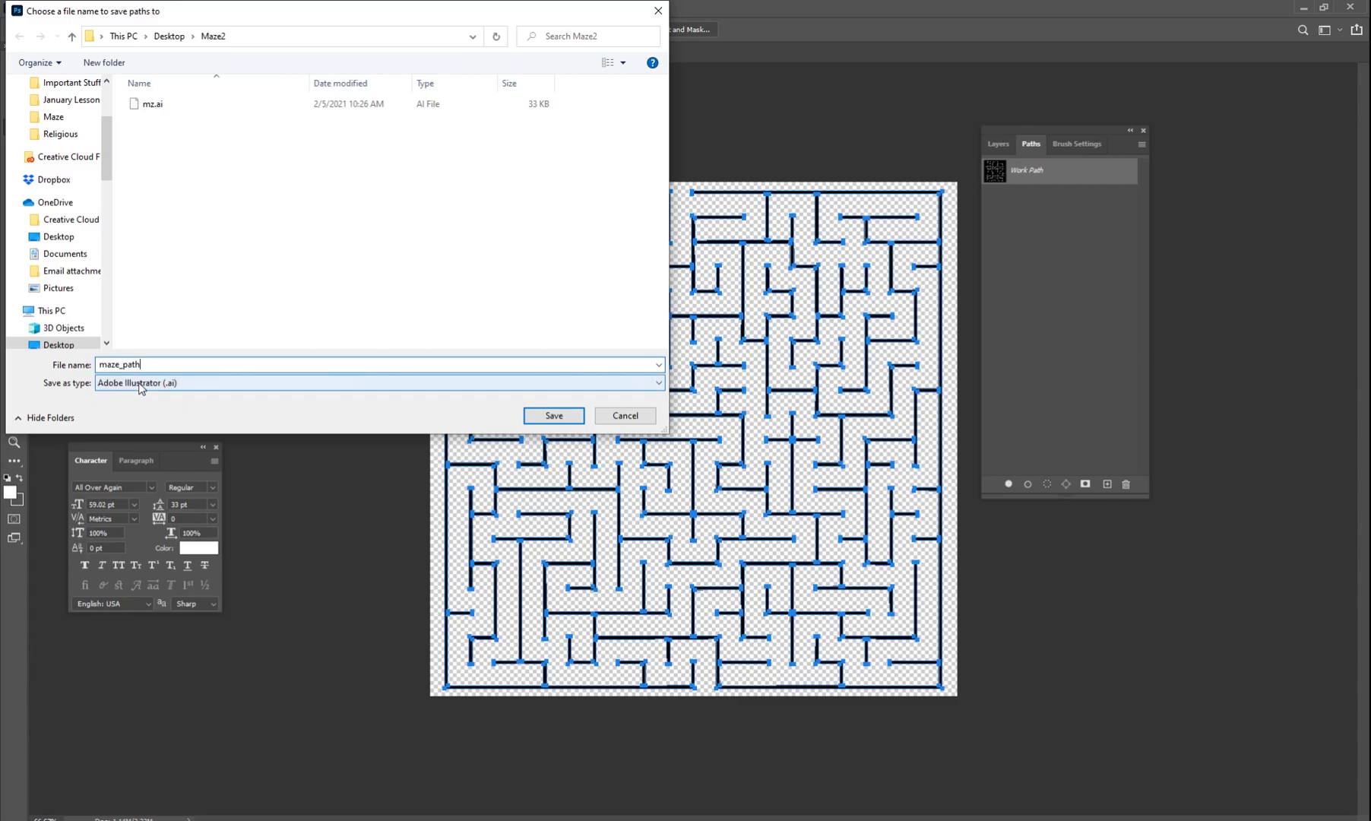
left_click(569, 415)
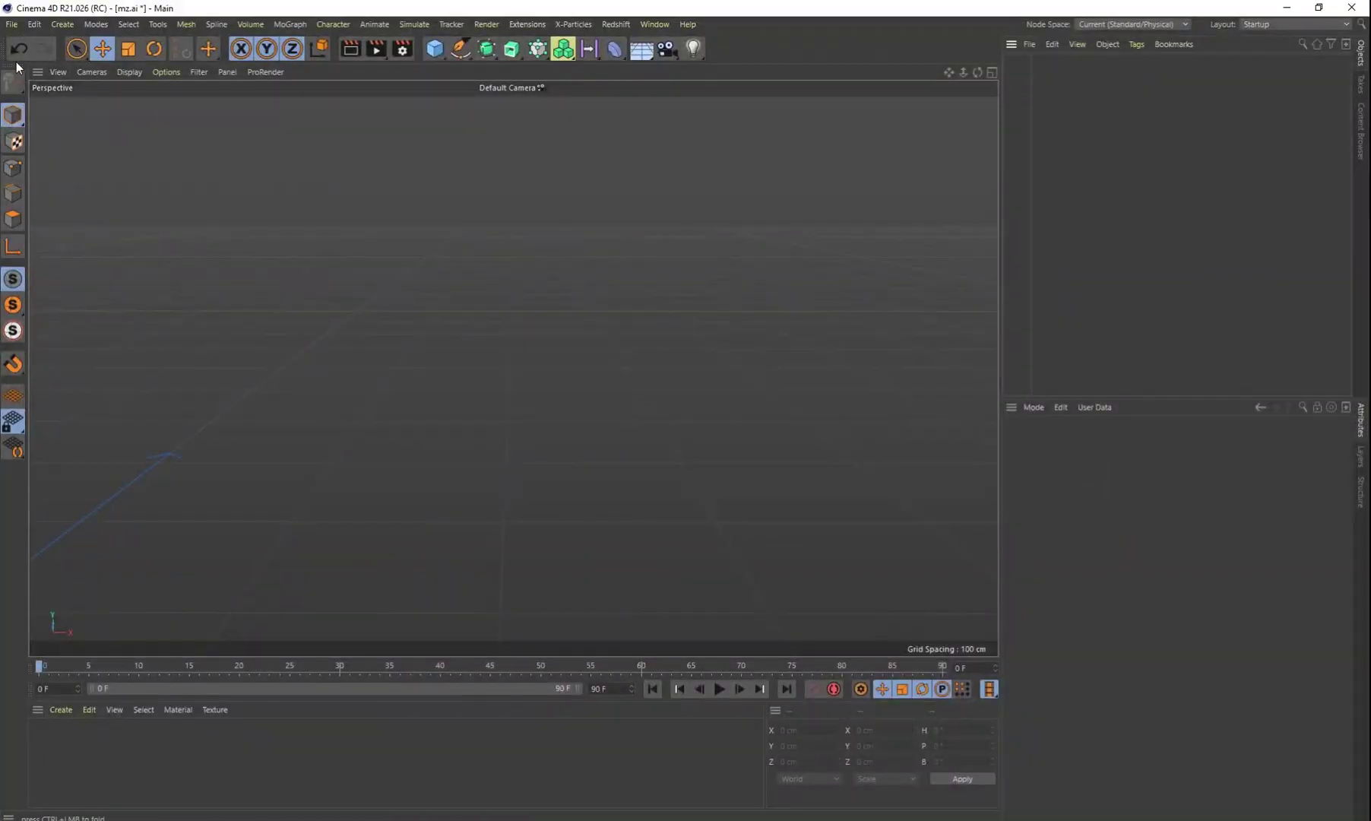
Step: Frame the viewport, then open maze_path.ai via File > Open Project to reach the Illustrator import options
left_click(10, 24)
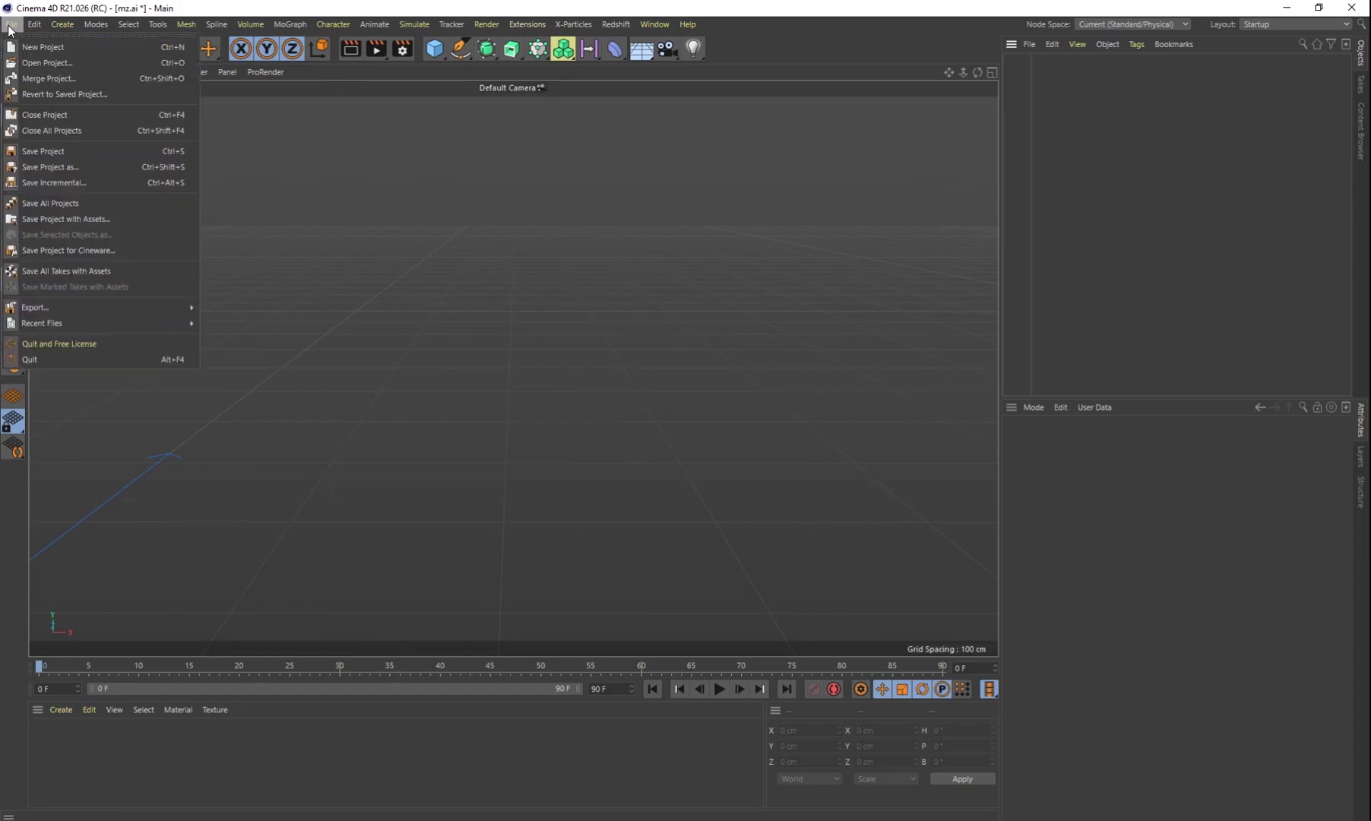
key("Escape")
left_click(58, 71)
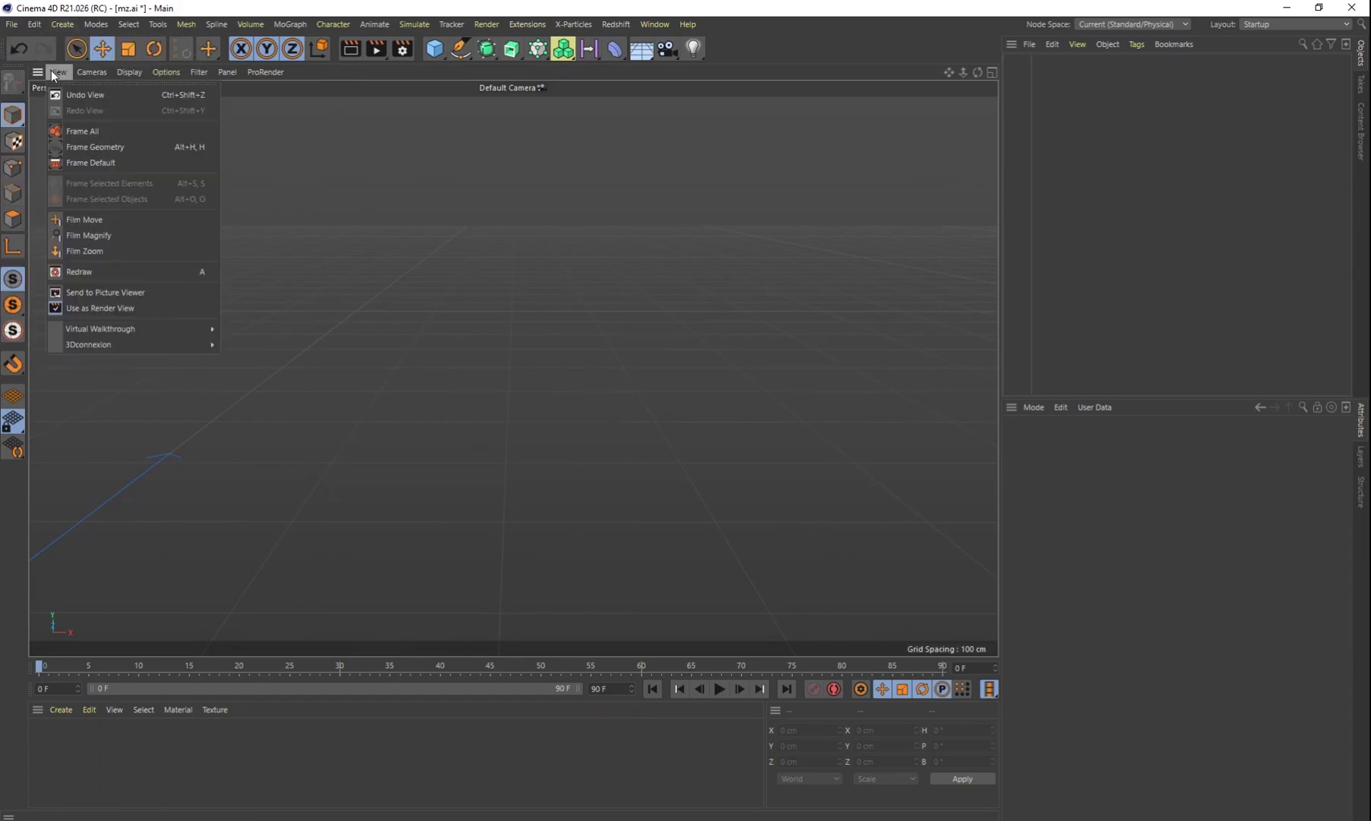
left_click(95, 148)
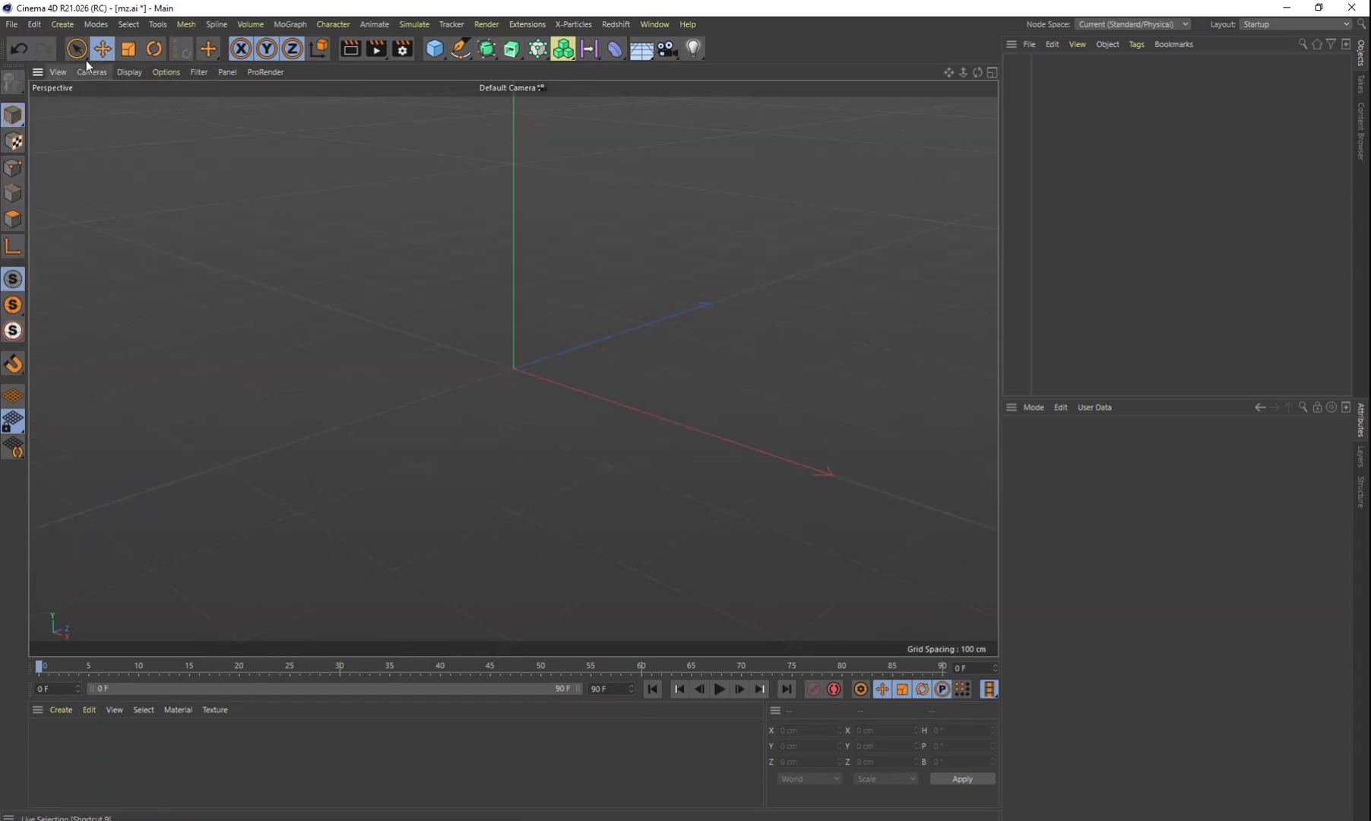
left_click(9, 24)
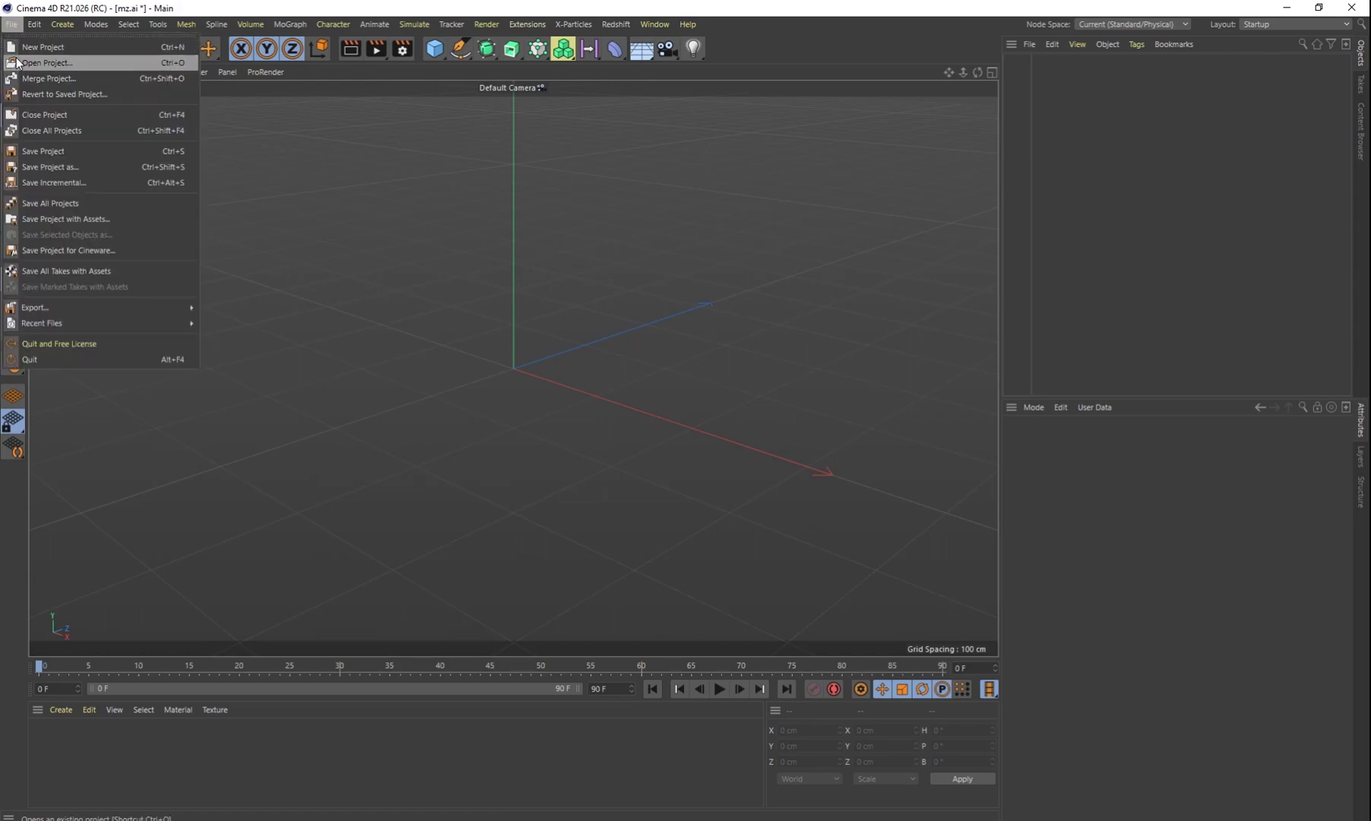
left_click(28, 64)
left_click(163, 121)
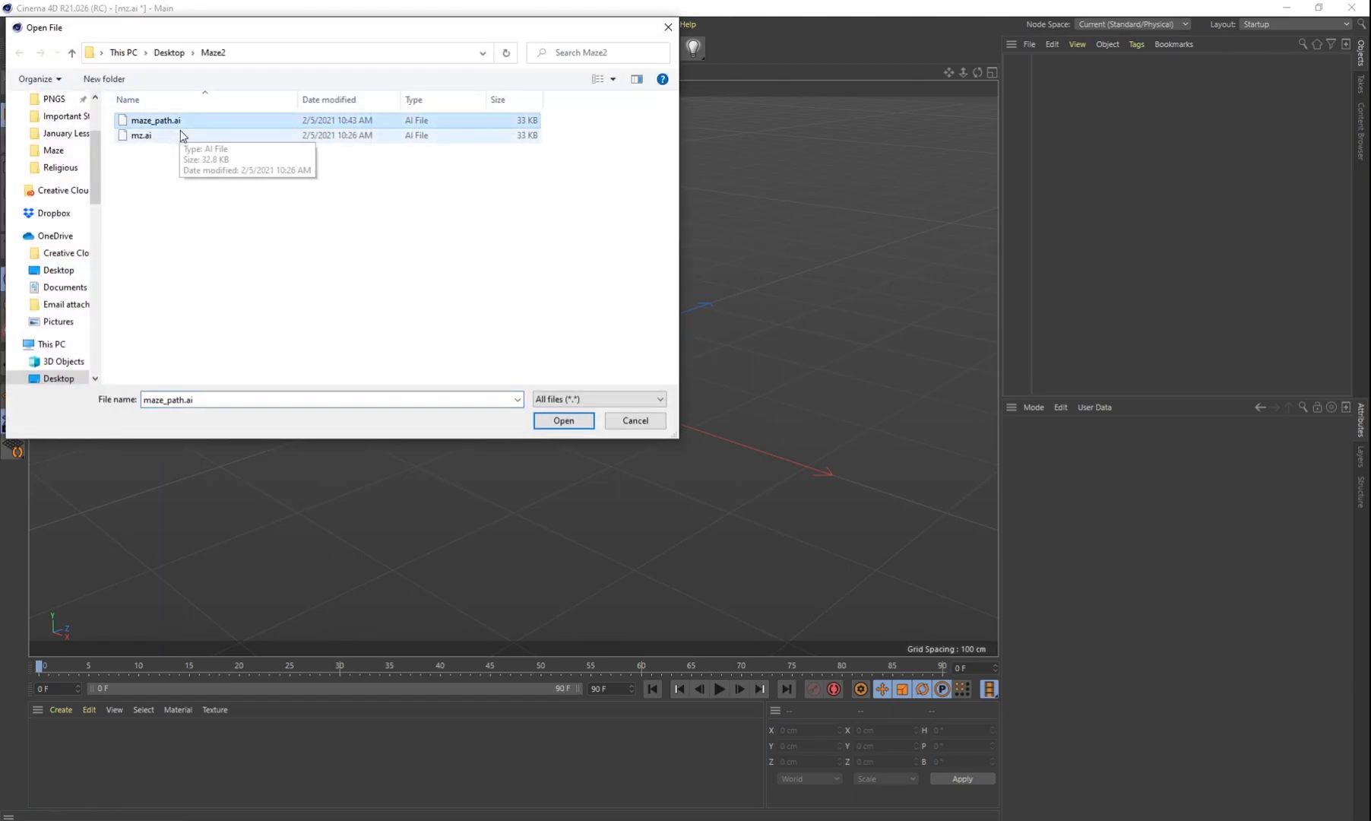
left_click(563, 421)
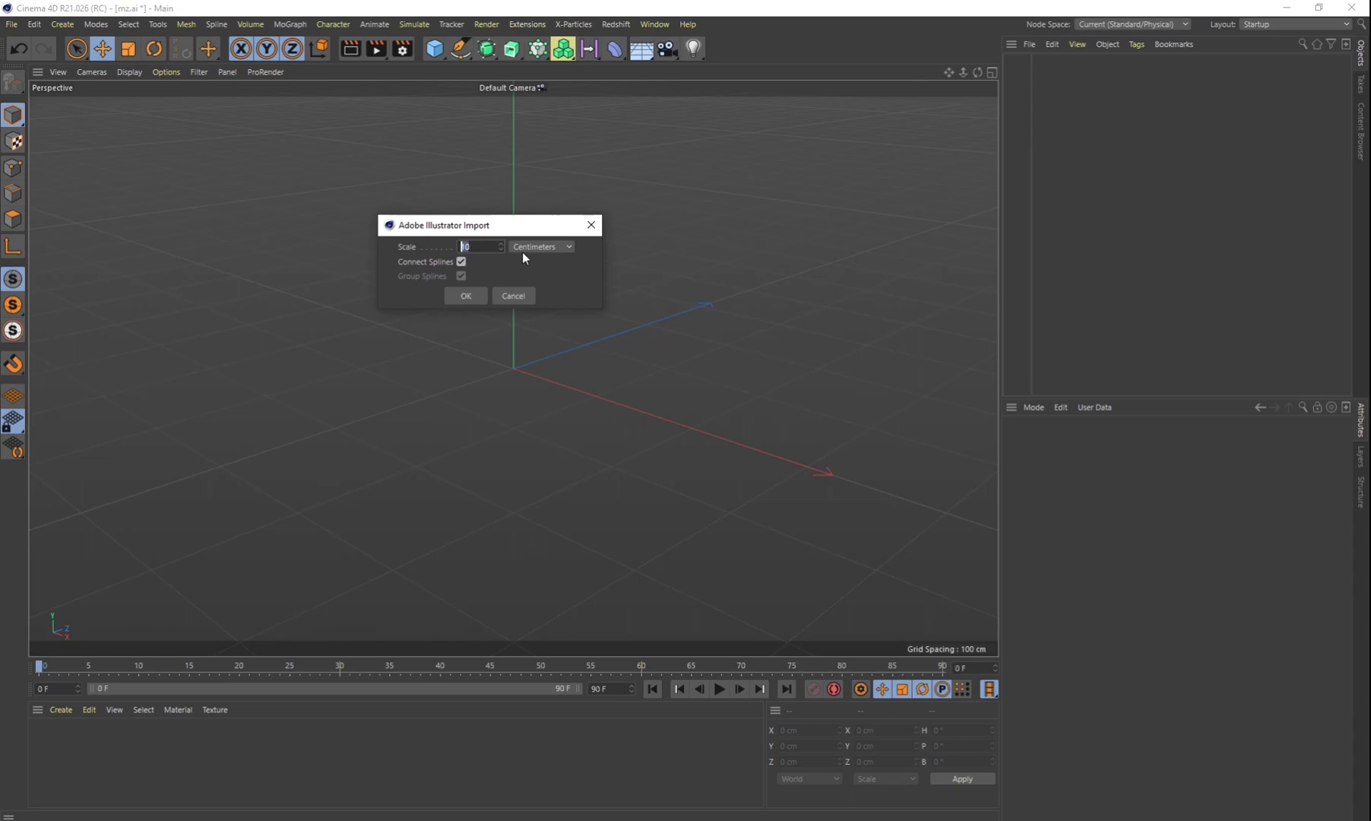
Step: Import the Illustrator maze at Scale 1
type("1")
left_click(469, 297)
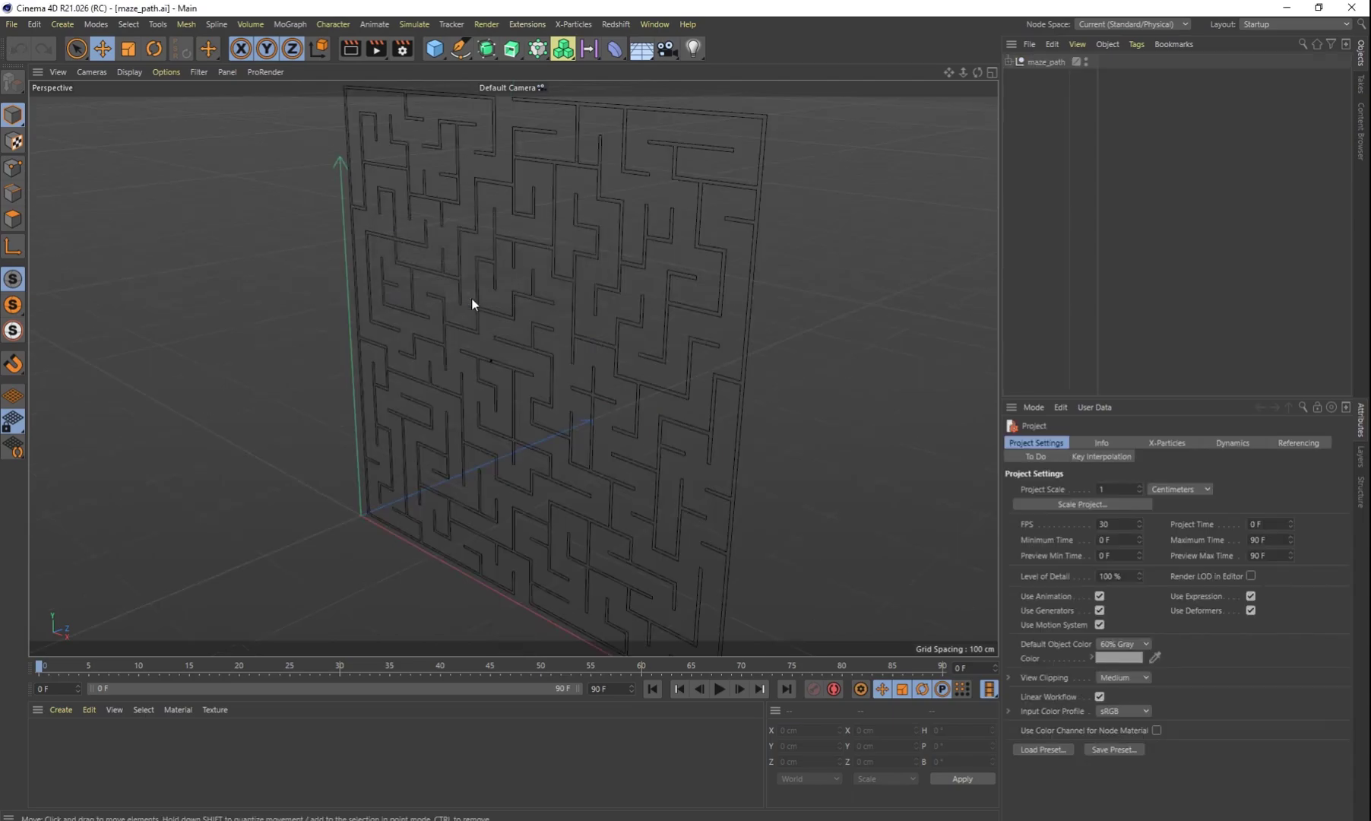
left_click_drag(584, 333, 625, 338, "alt")
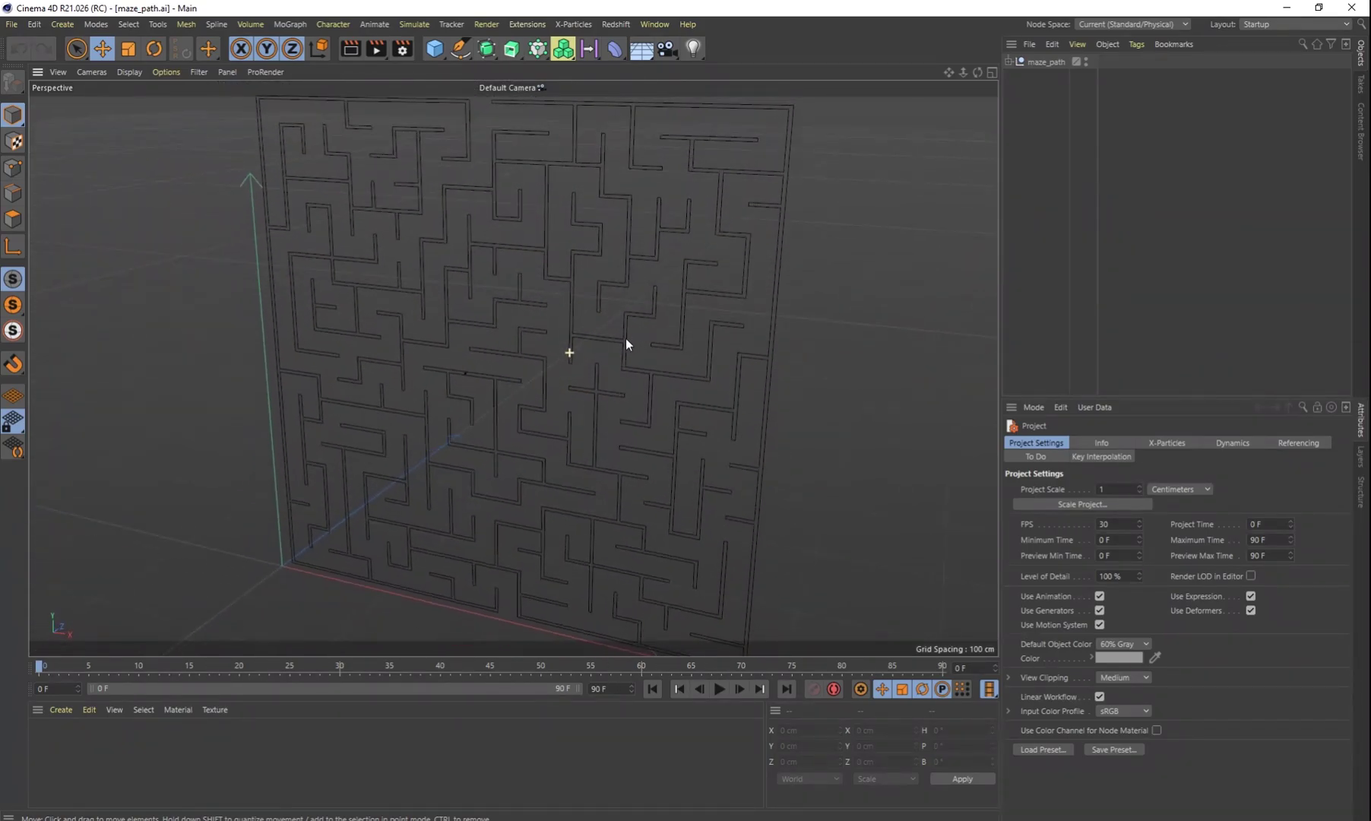
Step: Expand maze_path and inspect its Path 1 and Path 2 walls
left_click(1008, 60)
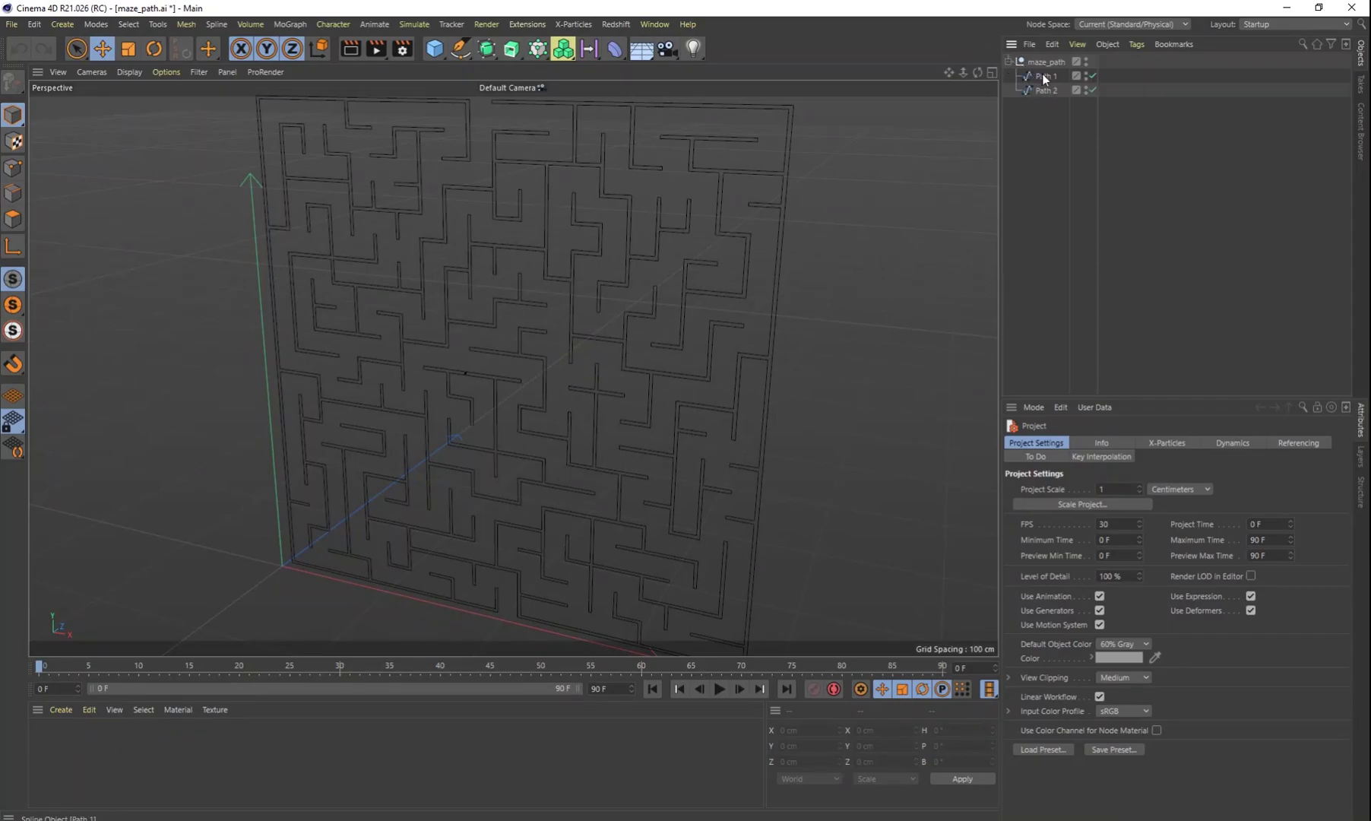
left_click(1045, 77)
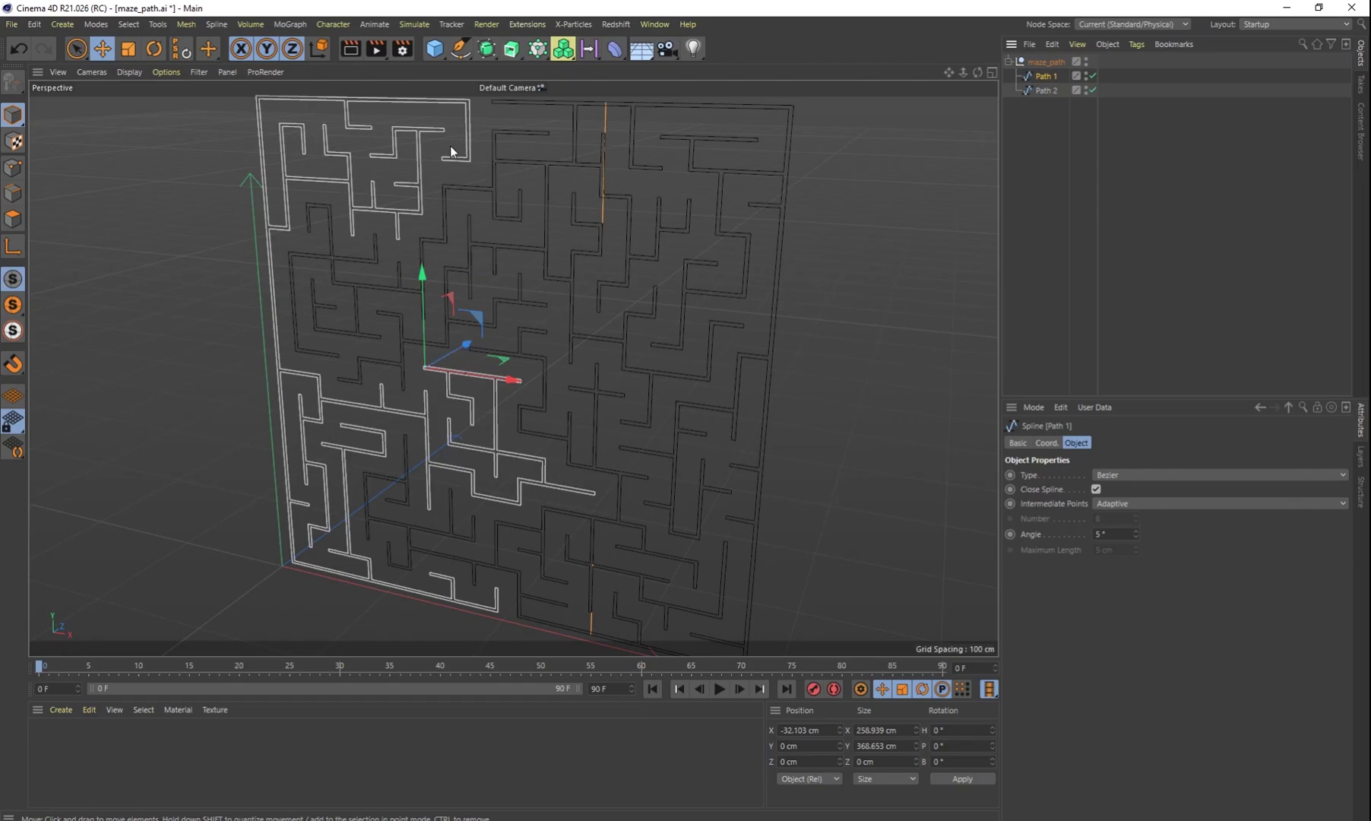
left_click(1043, 90)
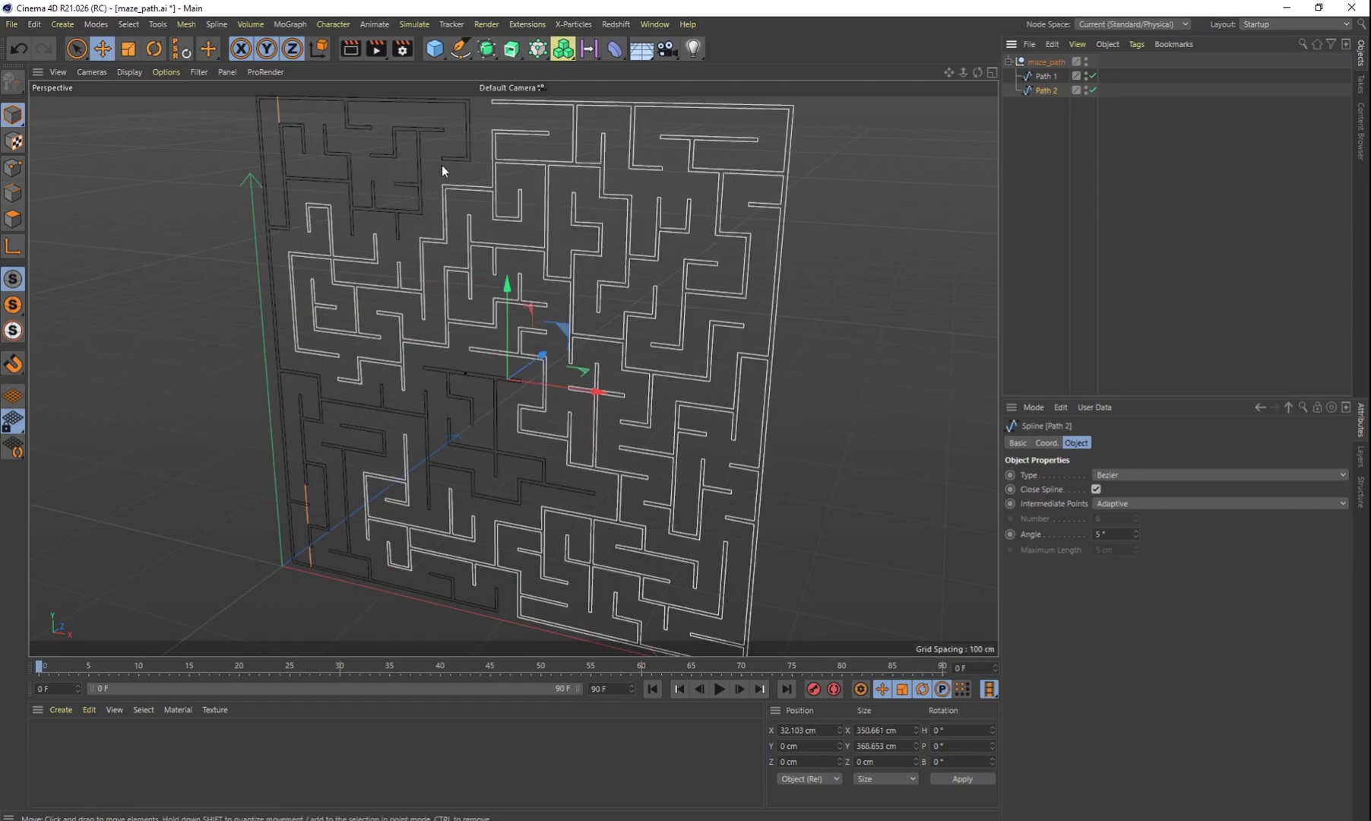
left_click(1043, 76)
left_click(1042, 64)
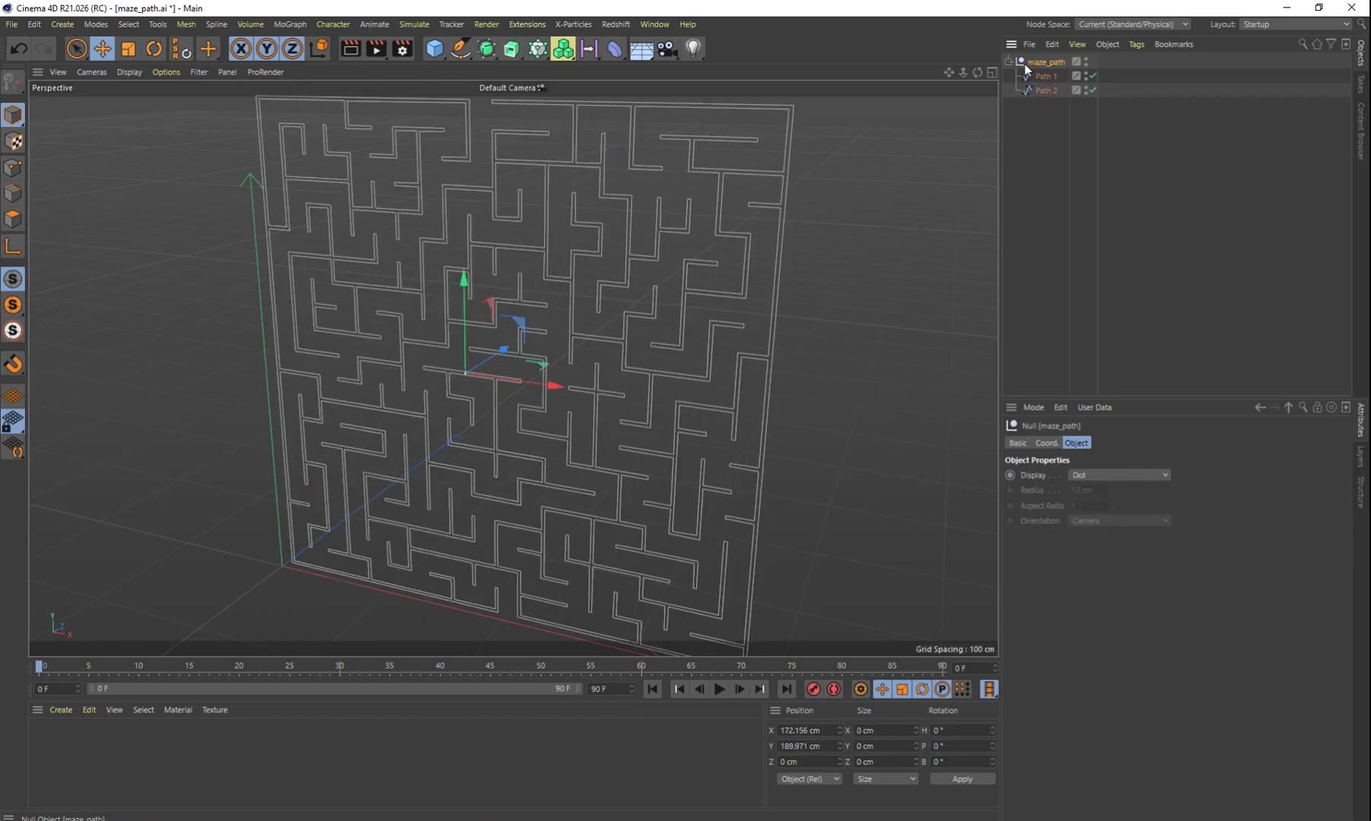
left_click(1011, 62)
left_click(1011, 62)
Step: Merge maze_path, Path 1 and Path 2 into one maze_path spline with Connect Objects + Delete
left_click_drag(1043, 118, 1046, 62)
right_click(1046, 62)
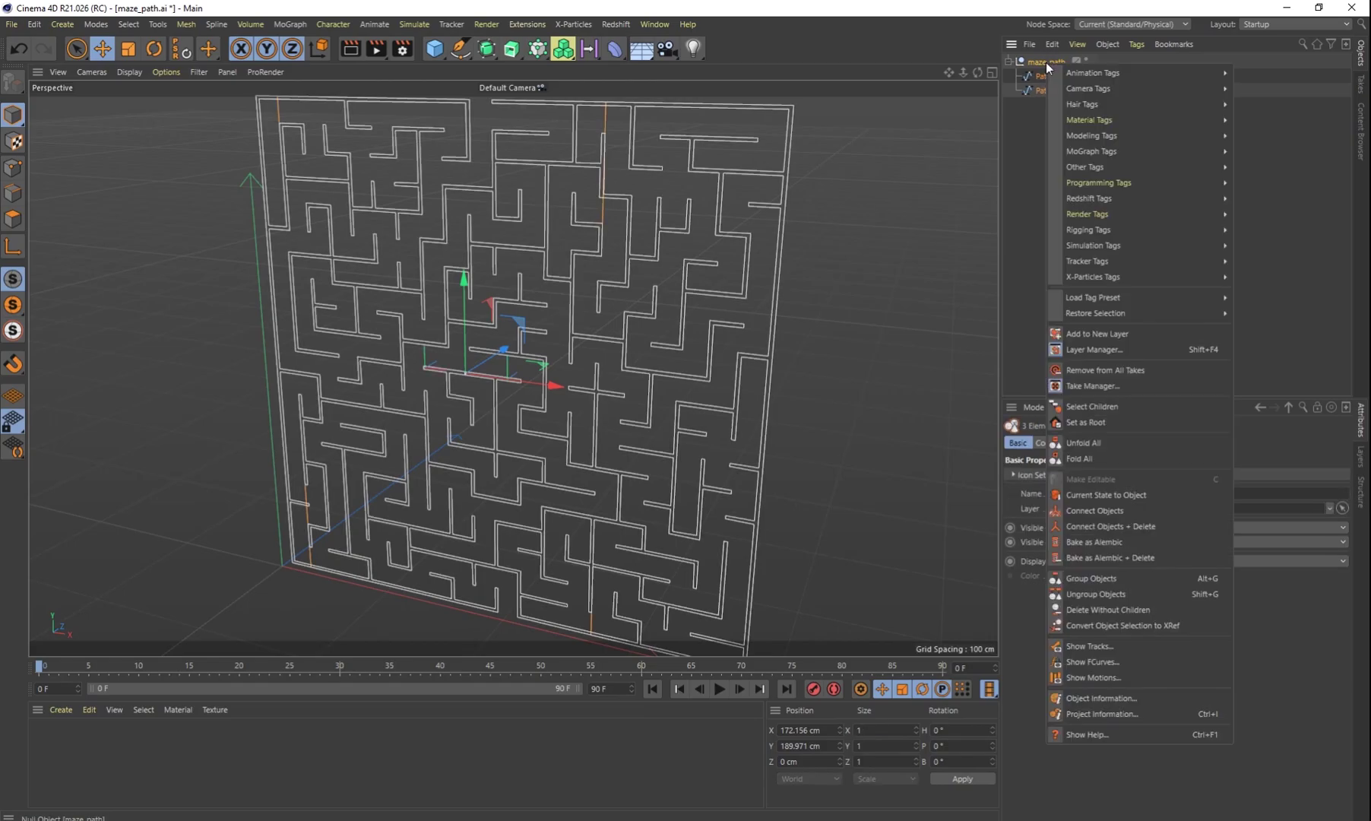
left_click(1110, 526)
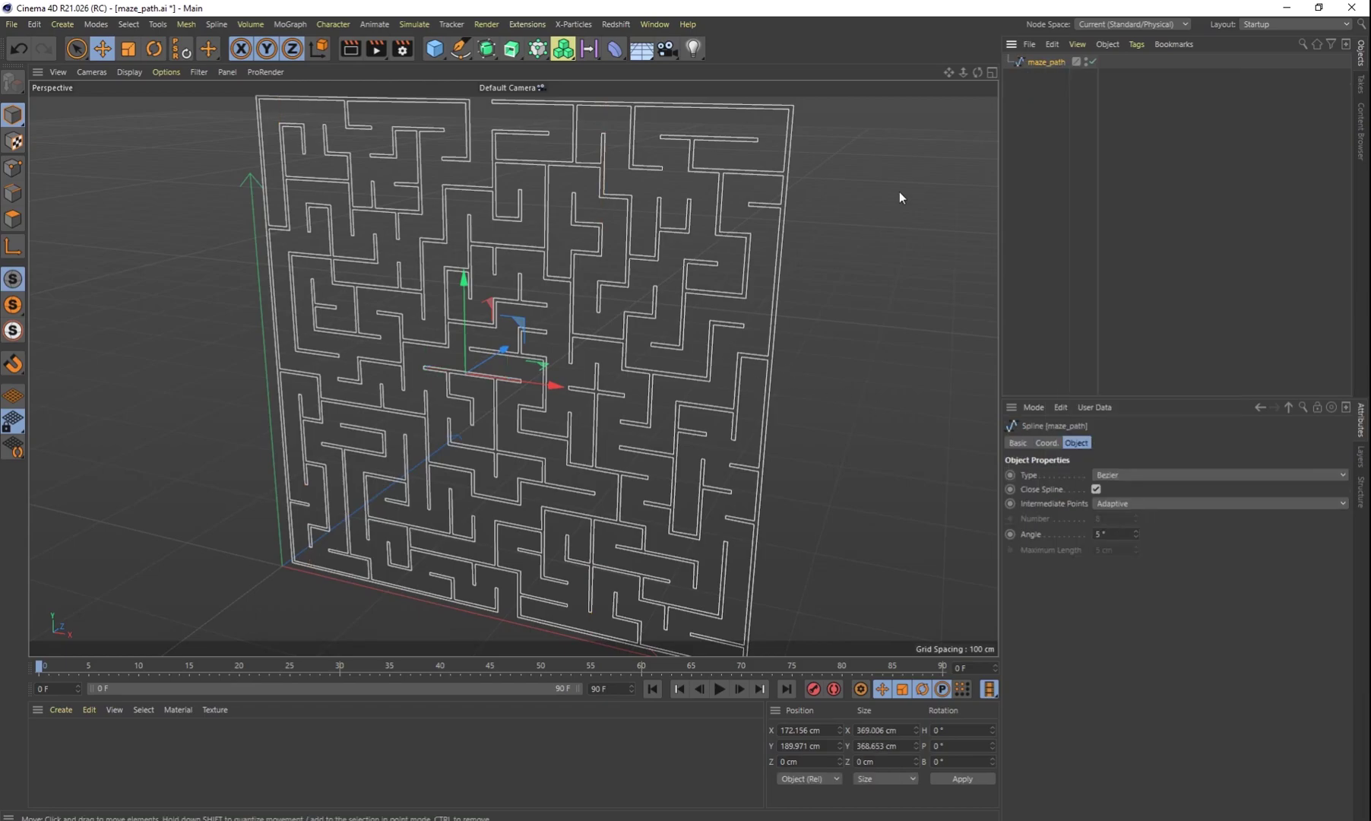
left_click_drag(497, 378, 615, 437, "alt")
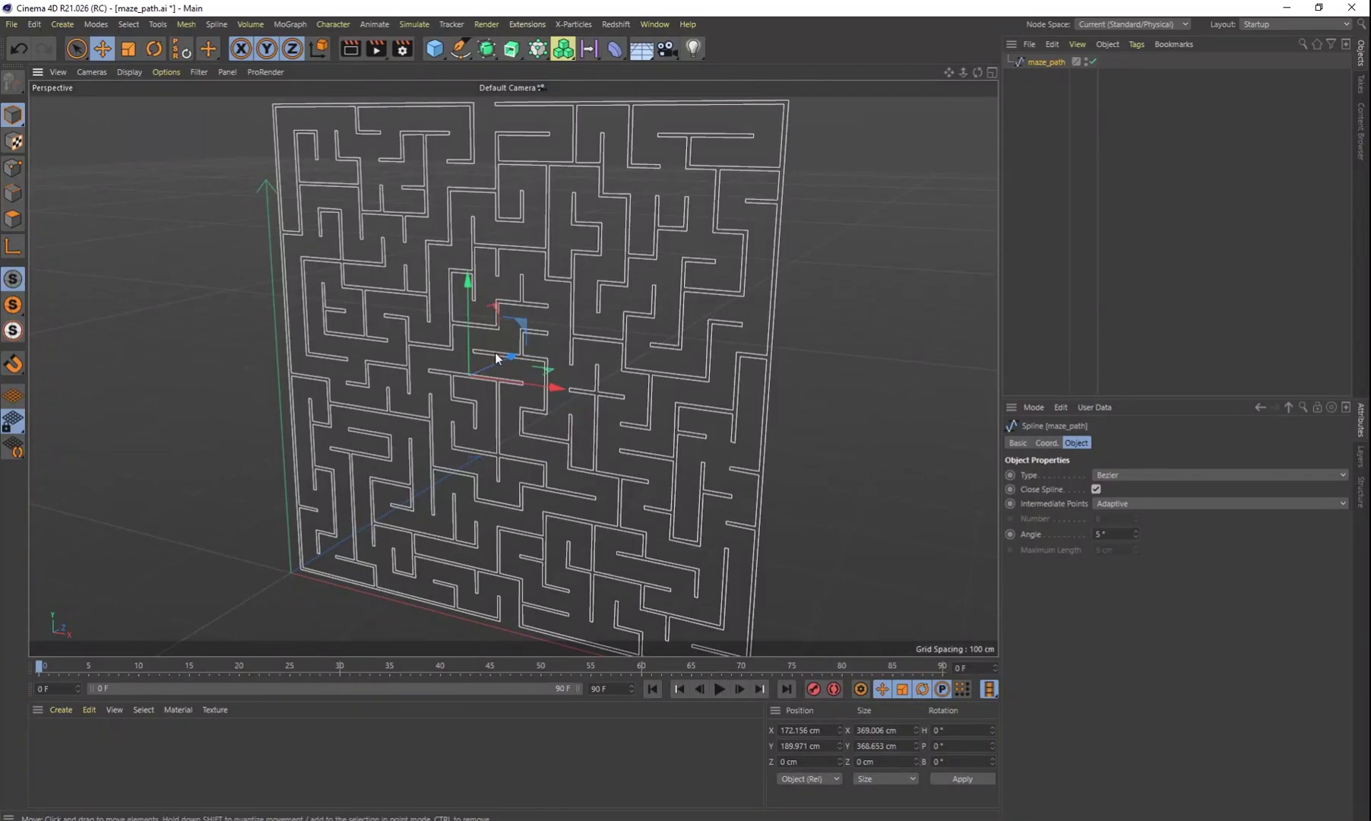
key("r")
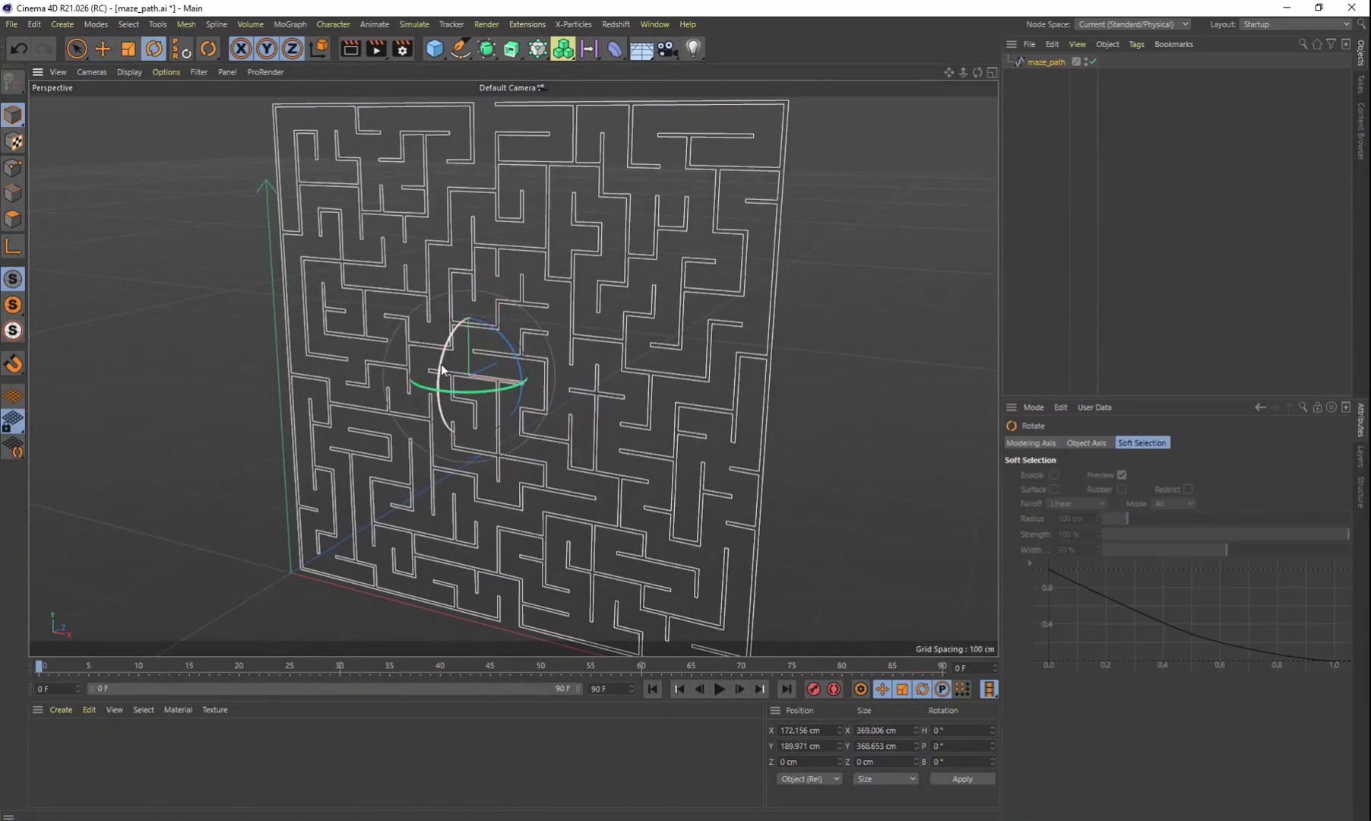
Step: Rotate the maze_path spline on its pitch axis to lie flat, then orbit to check it
left_click_drag(441, 370, 574, 456)
left_click(1048, 62)
left_click(12, 218)
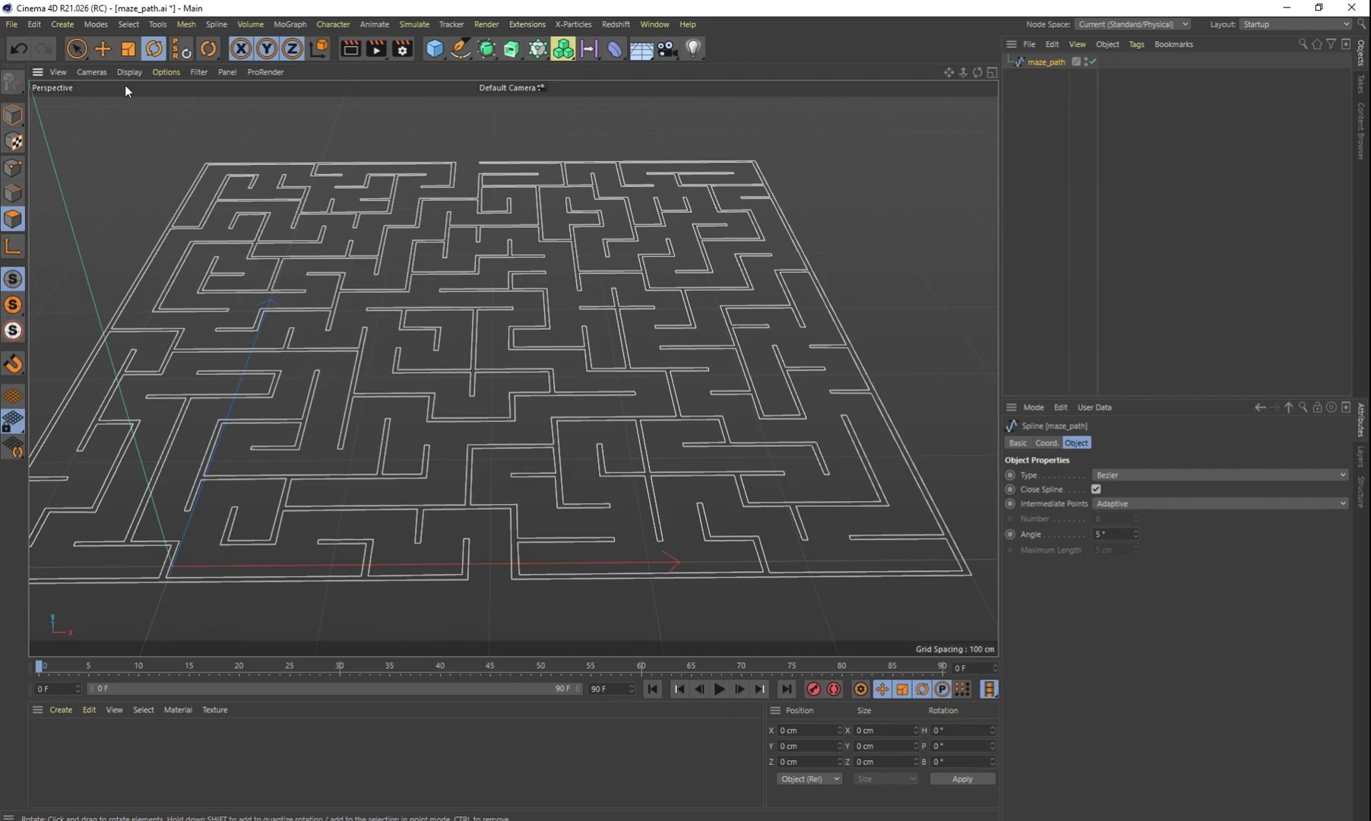
key("e")
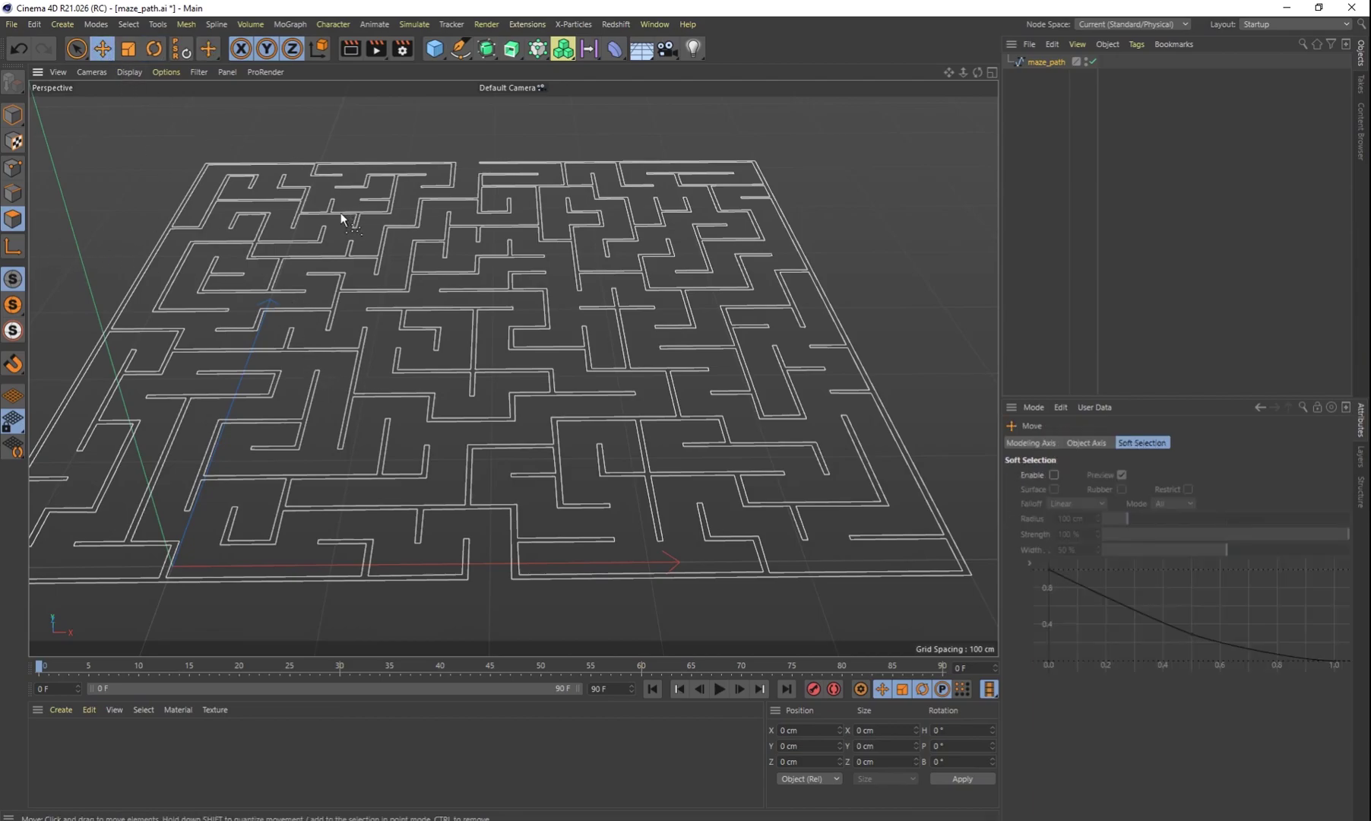
left_click_drag(341, 319, 425, 375, "alt")
left_click_drag(804, 337, 835, 332, "alt")
right_click_drag(834, 333, 680, 389, "alt")
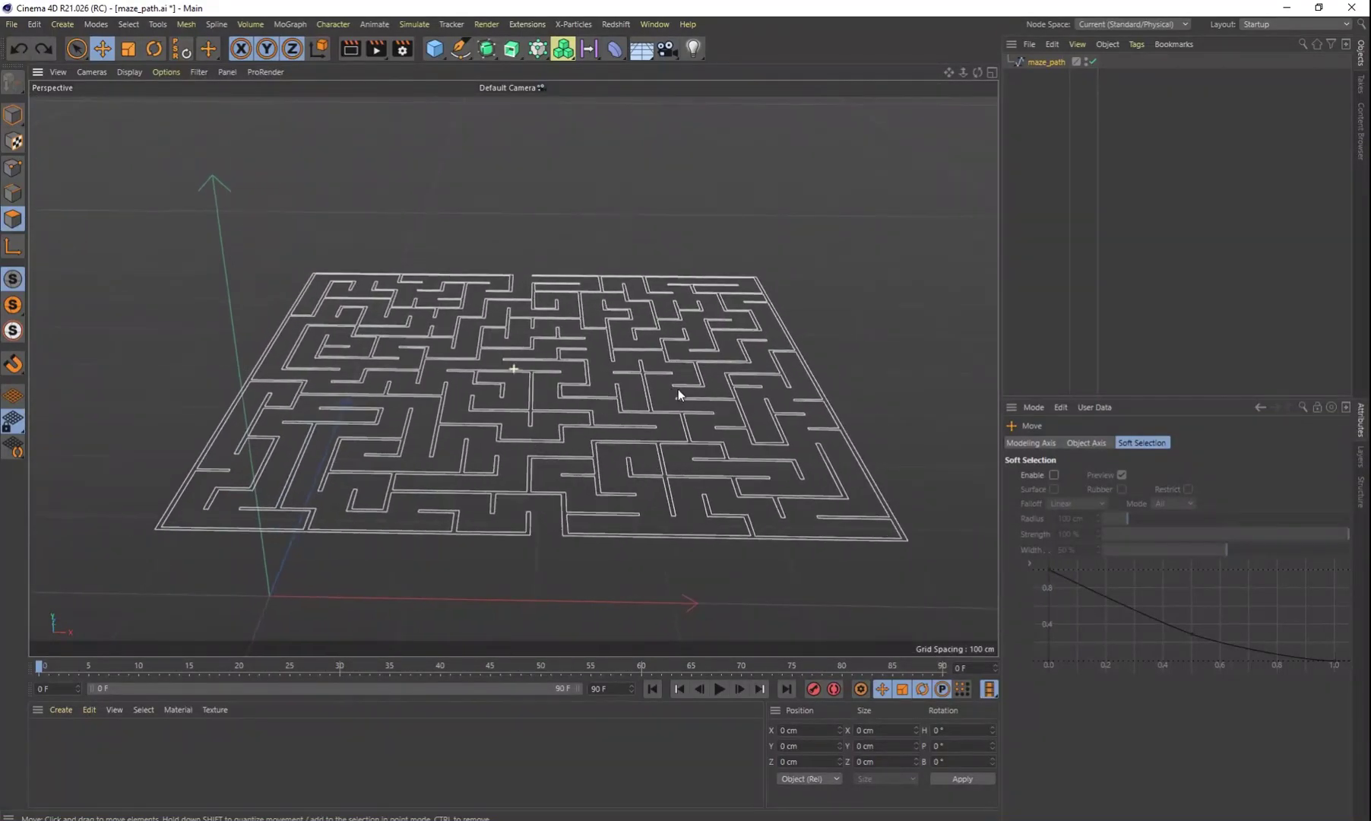
scroll(676, 391, "up", 2)
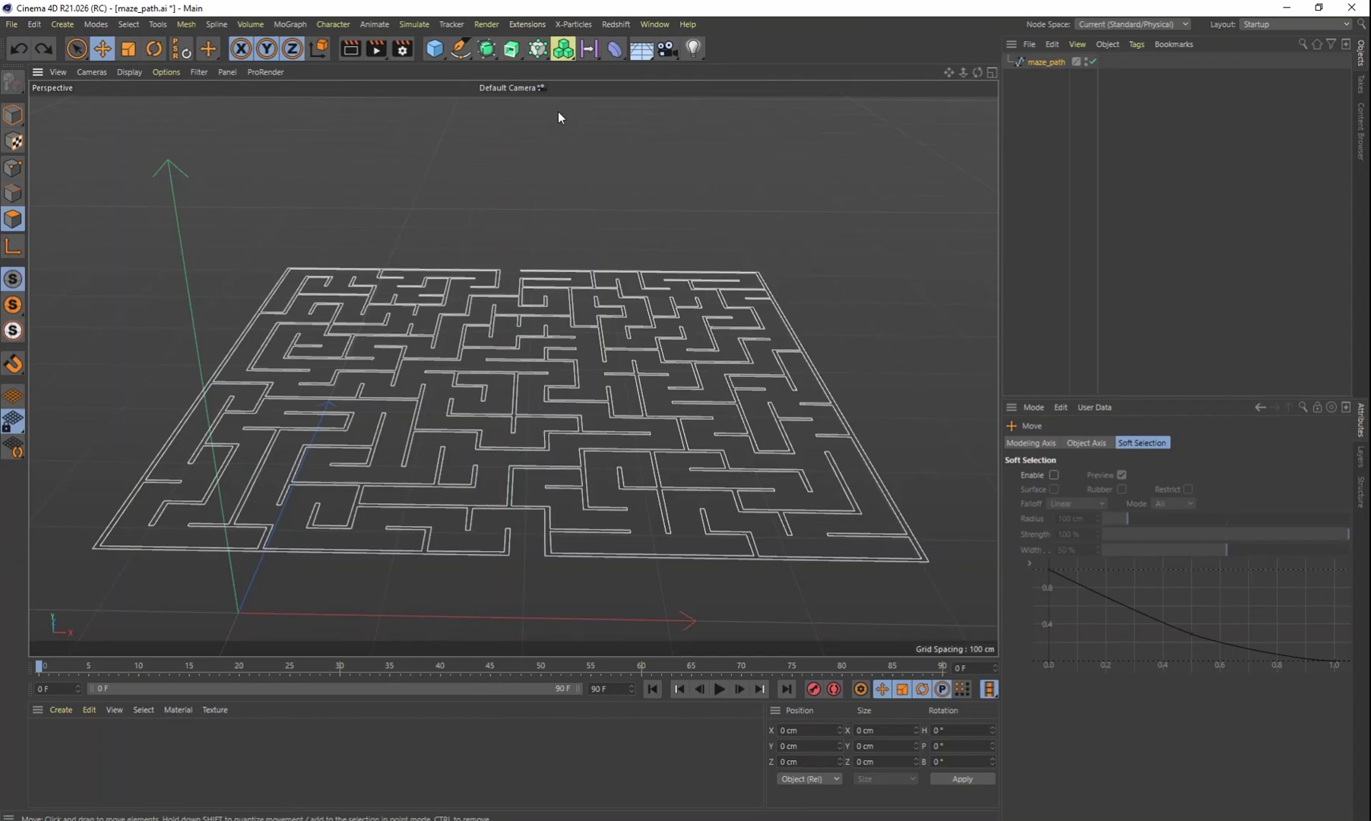
Step: Add a Loft from the Extrude flyout and make maze_path its child
left_click(486, 48)
left_click(511, 48)
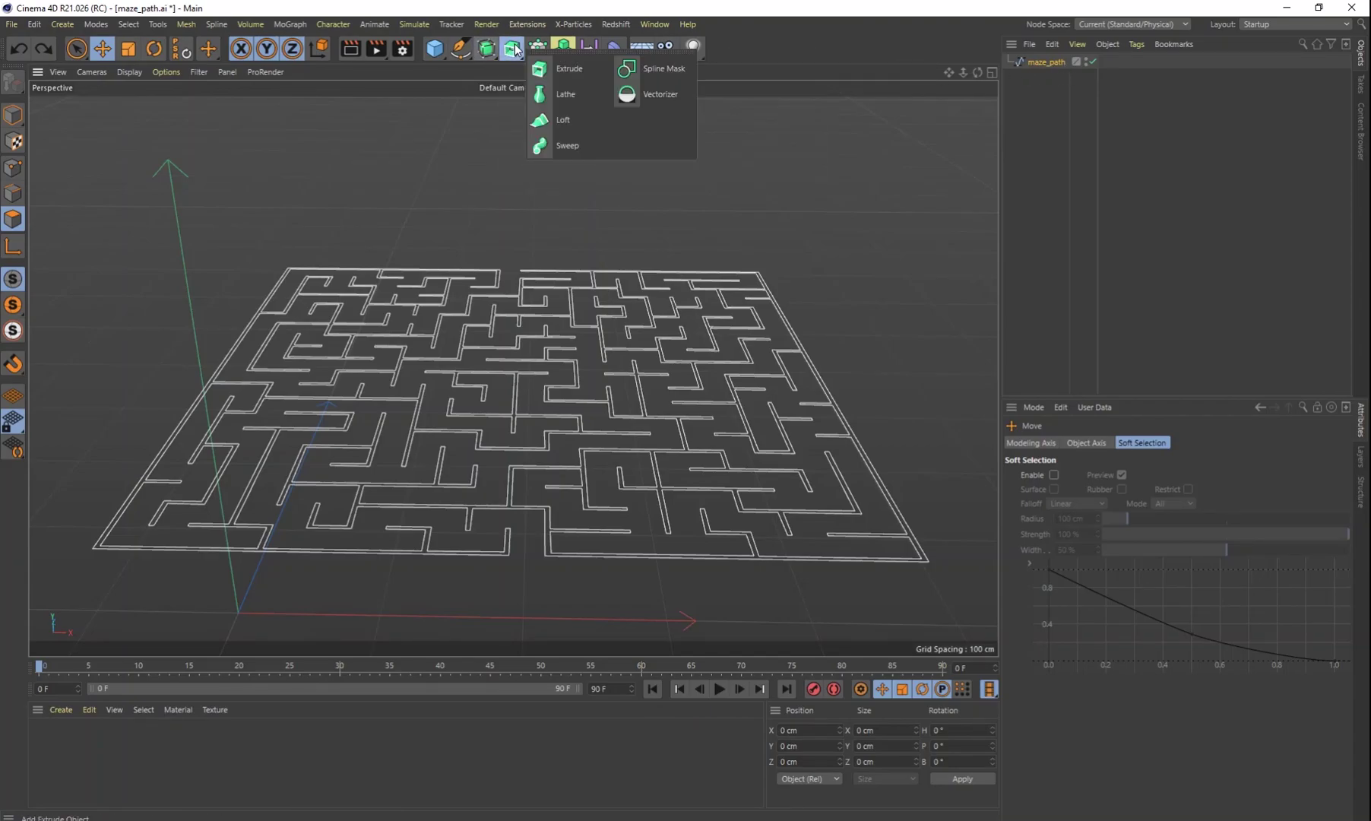
left_click(566, 119)
left_click_drag(1041, 76, 1035, 63)
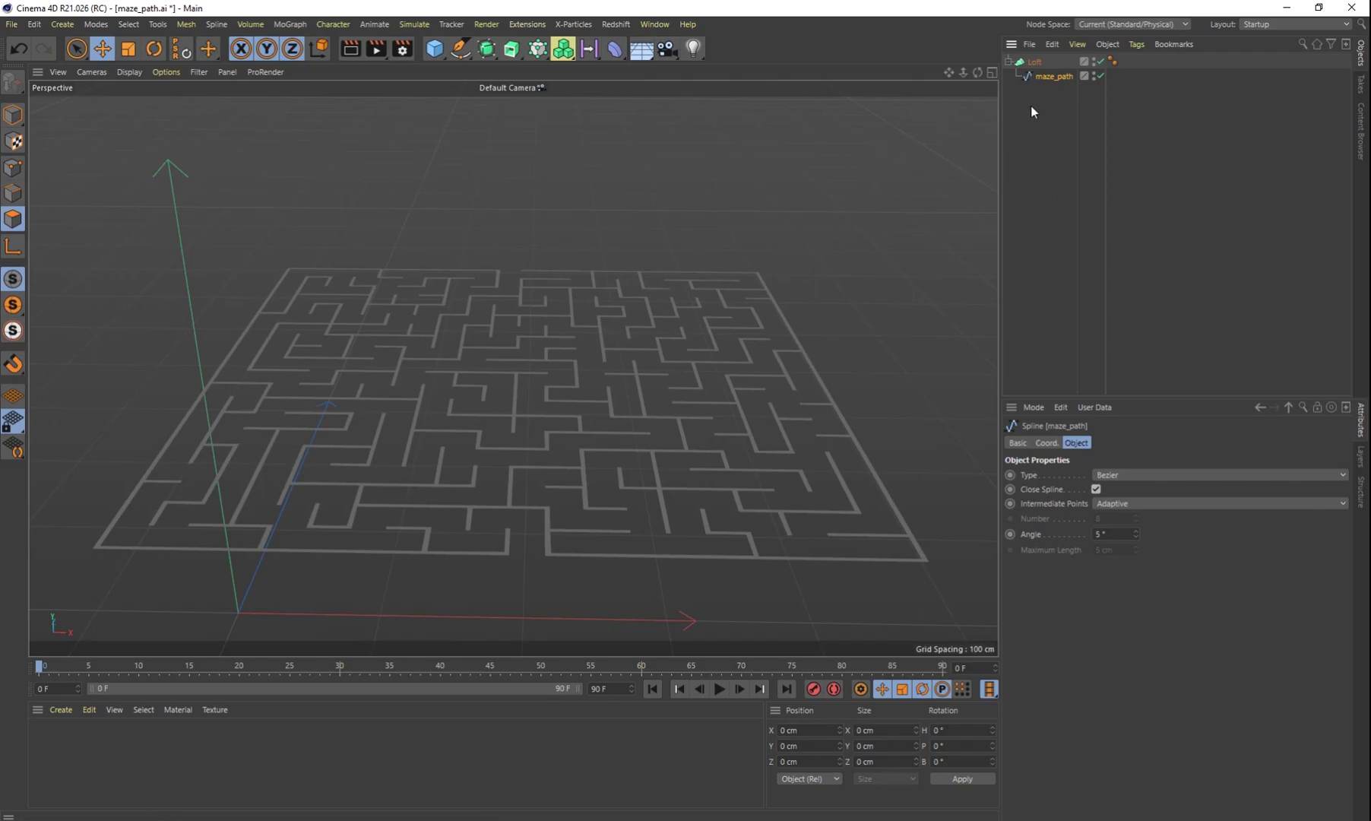
scroll(543, 499, "up", 5)
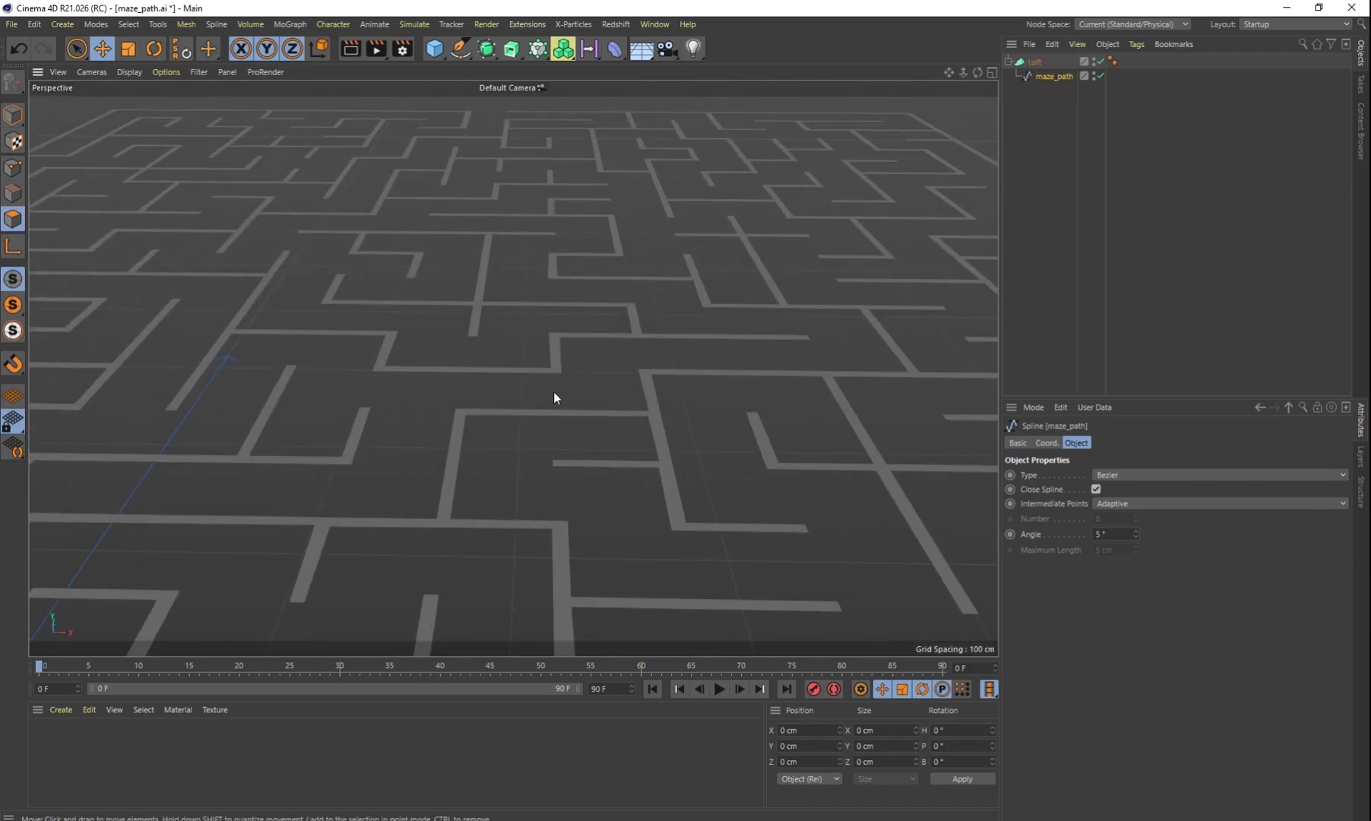
scroll(533, 396, "down", 4)
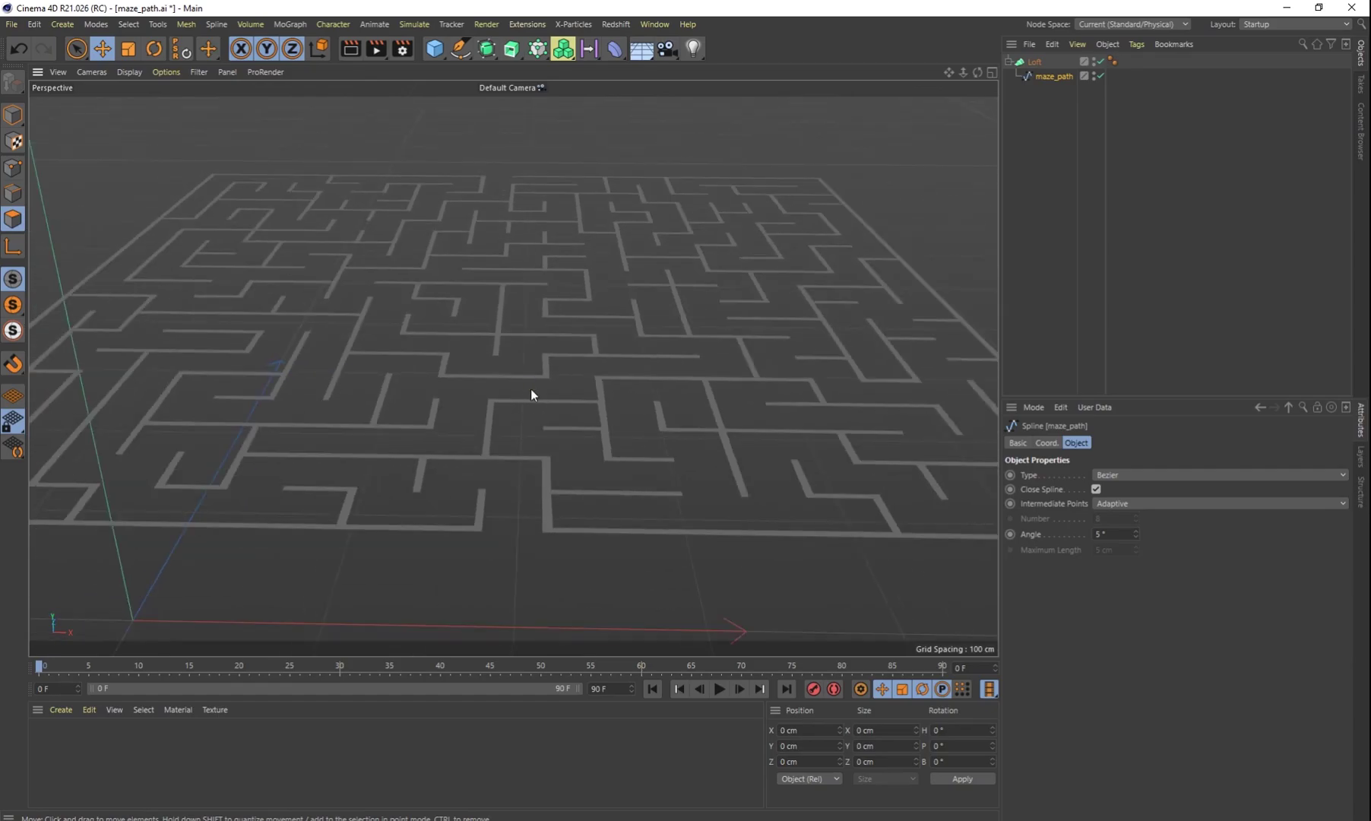
left_click_drag(1042, 77, 1033, 60)
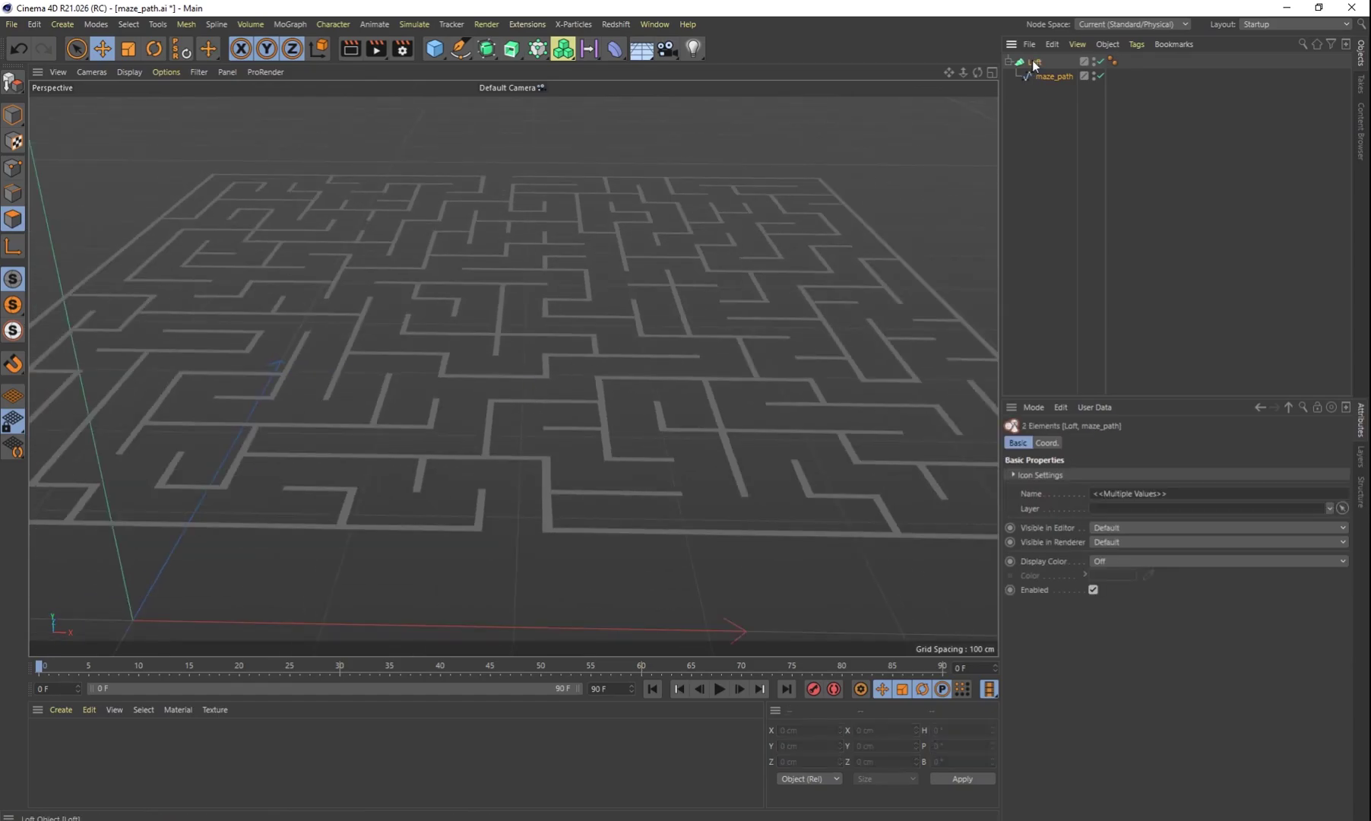
Step: Convert the Loft into an editable polygon object with Connect Objects + Delete
right_click(1033, 60)
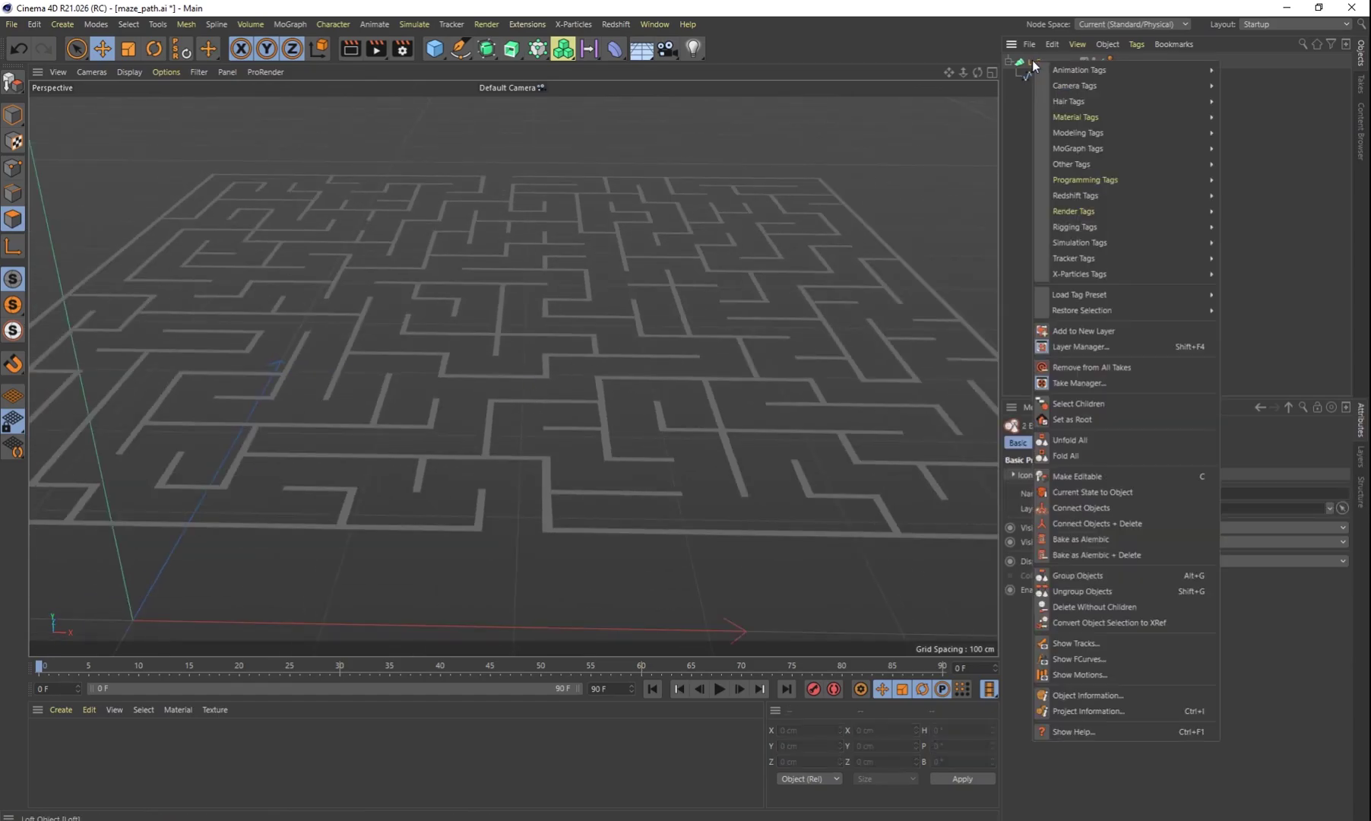
left_click(1074, 523)
mouse_move(632, 351)
right_mouse_down("alt")
mouse_move(680, 438)
mouse_move(630, 456)
mouse_move(645, 389)
mouse_move(634, 367)
right_mouse_up("alt")
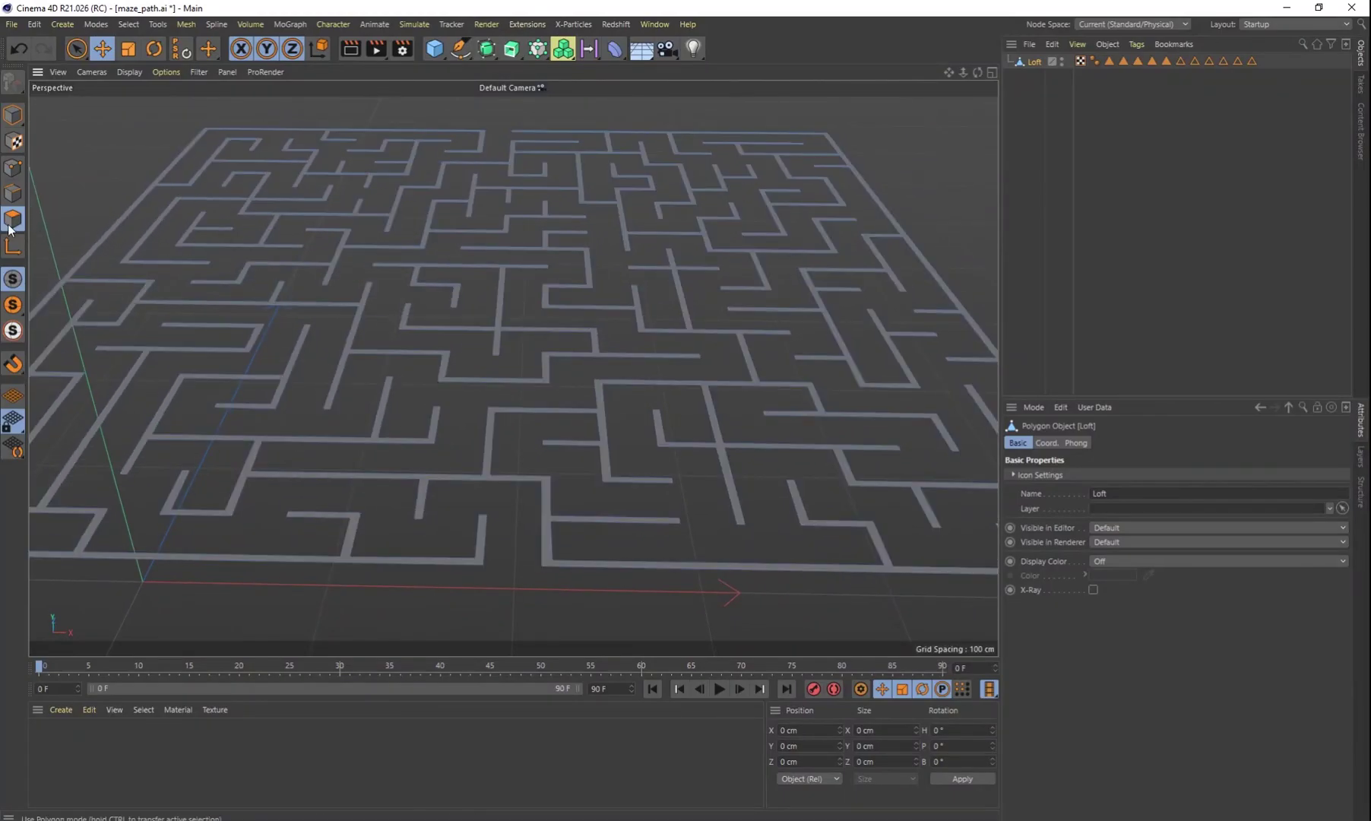
Step: Select all the maze polygons and pull them up along Y into tall walls
key("ctrl+a")
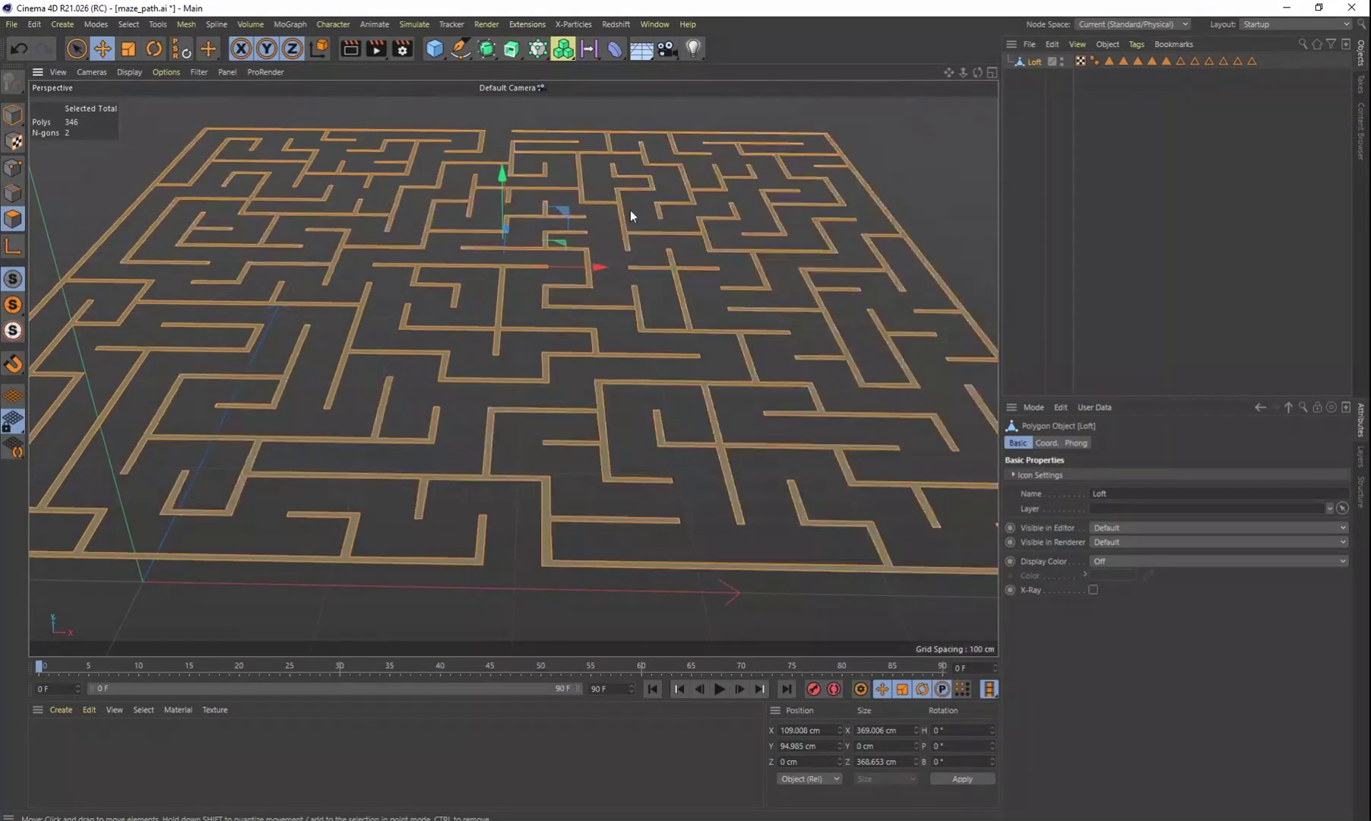
left_click_drag(802, 266, 649, 402, "alt")
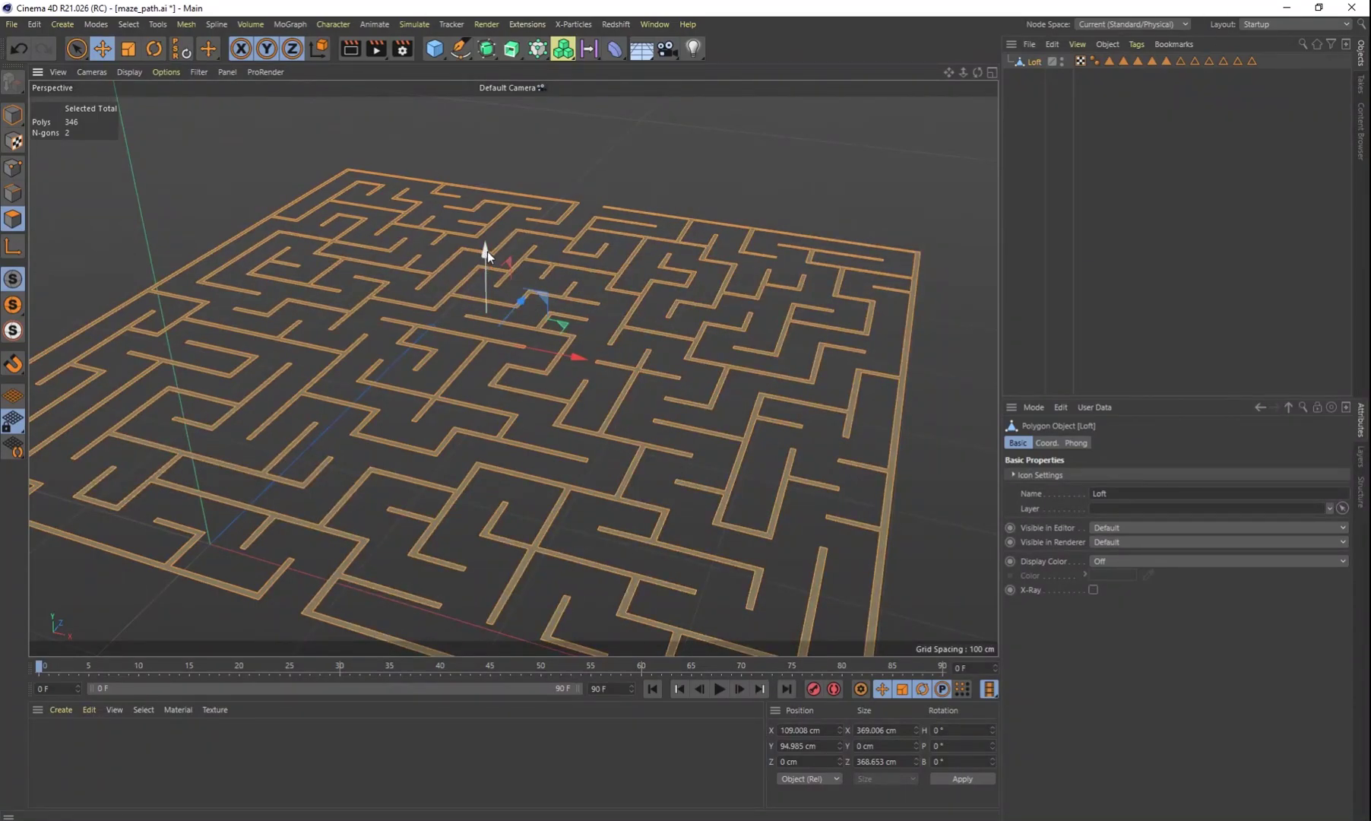
left_click_drag(487, 254, 586, 347)
Step: Deselect the maze and render a quick test image of the walls
left_click(1037, 189)
scroll(513, 425, "up", 3)
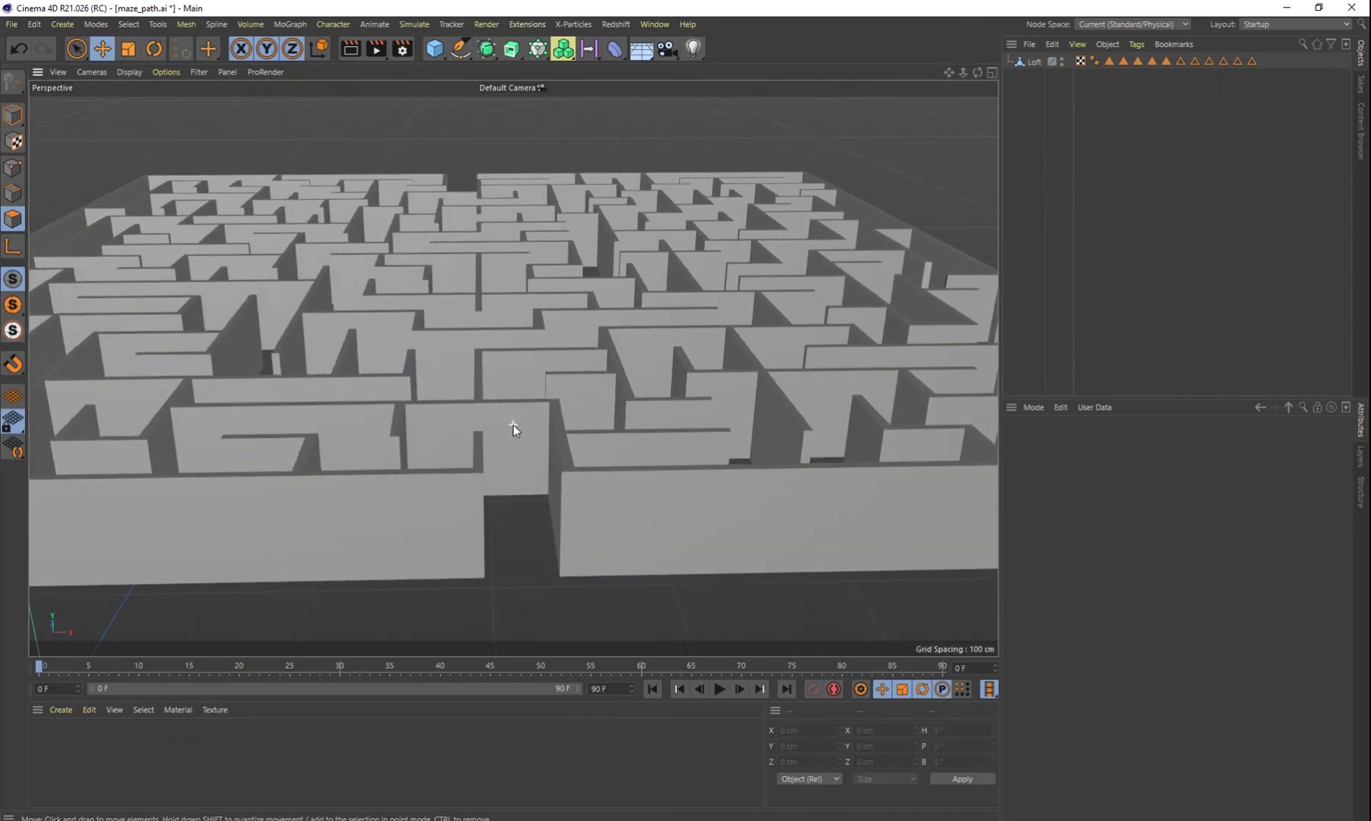
left_click(382, 51)
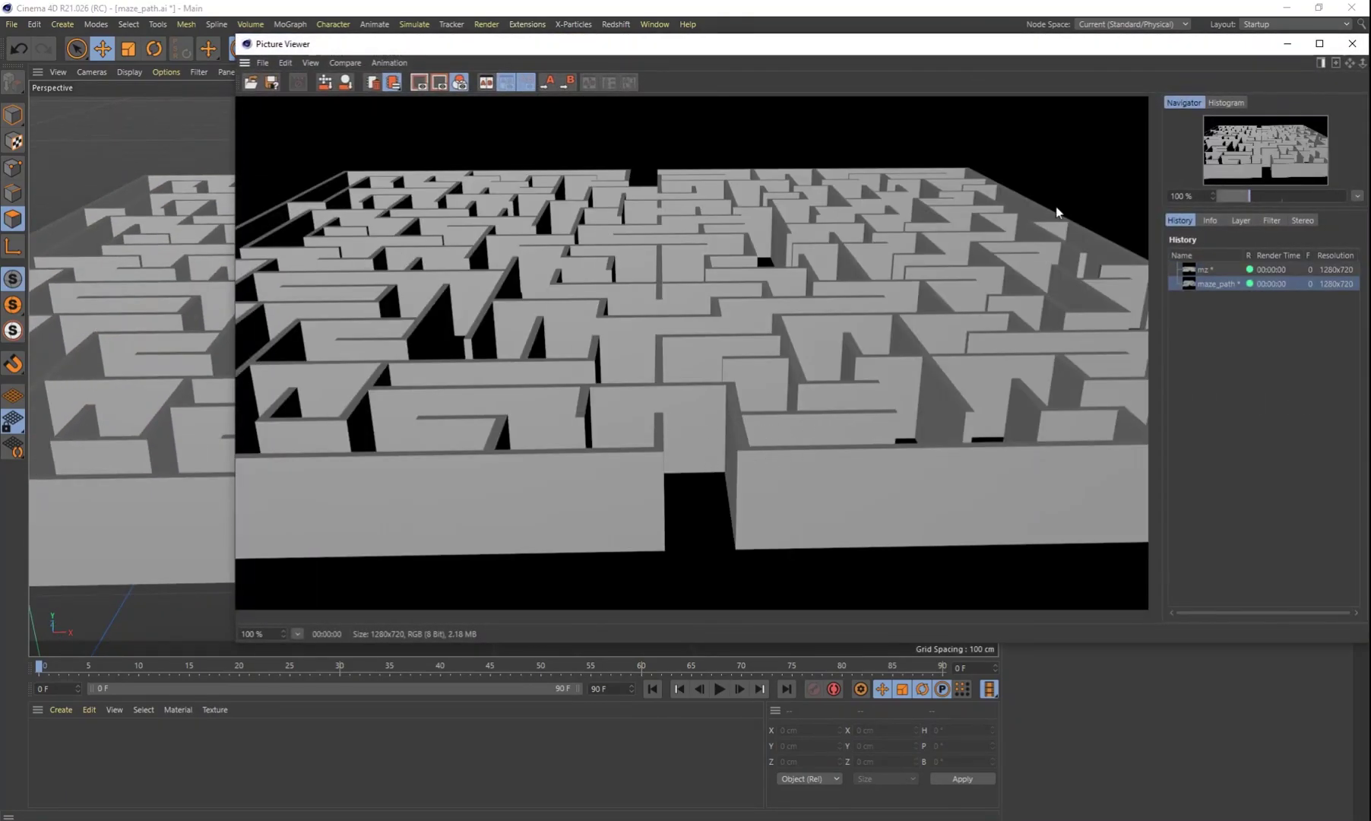
left_click(1352, 43)
Step: Tilt the view toward the horizon, then enter Edges mode with the Loft selected
scroll(548, 459, "up", 6)
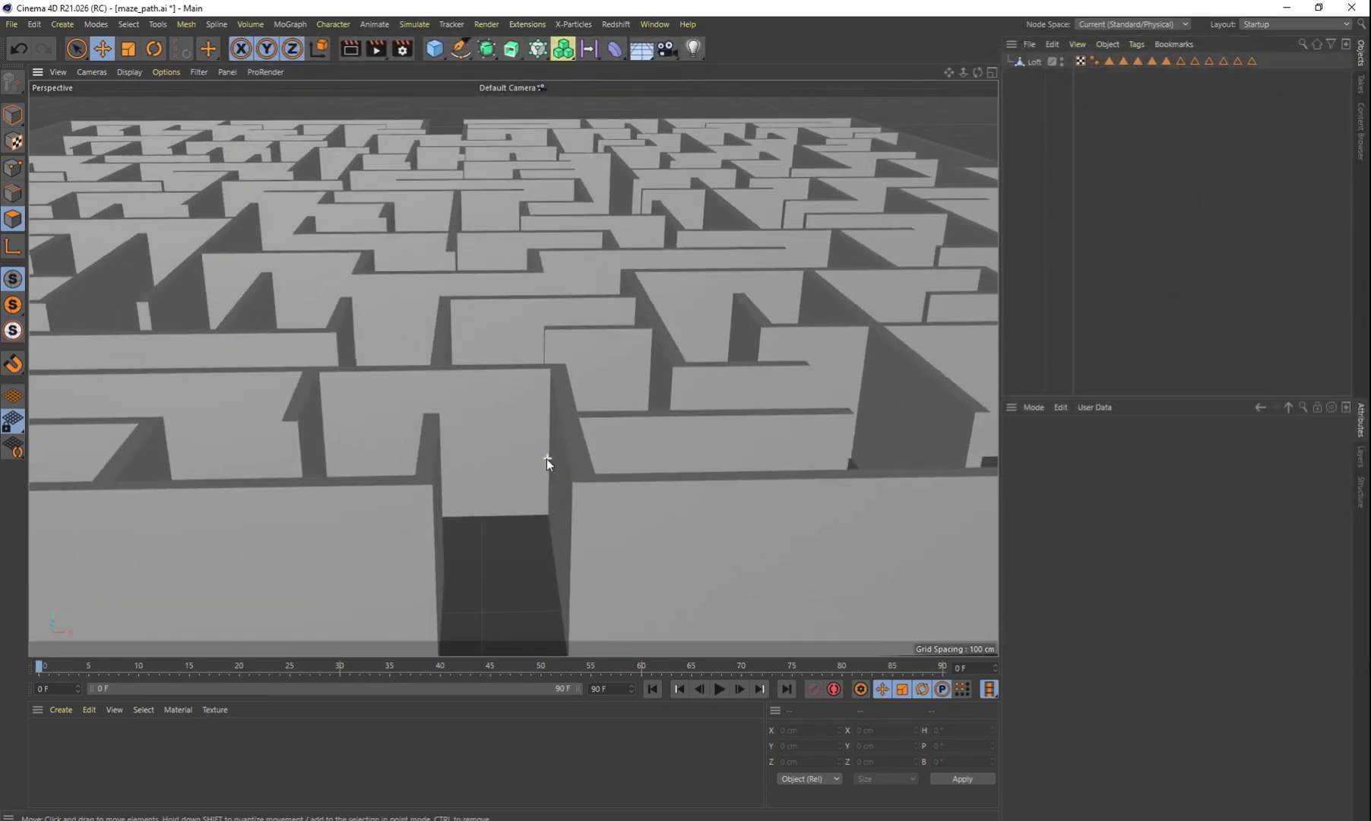
left_click_drag(464, 471, 550, 436, "alt")
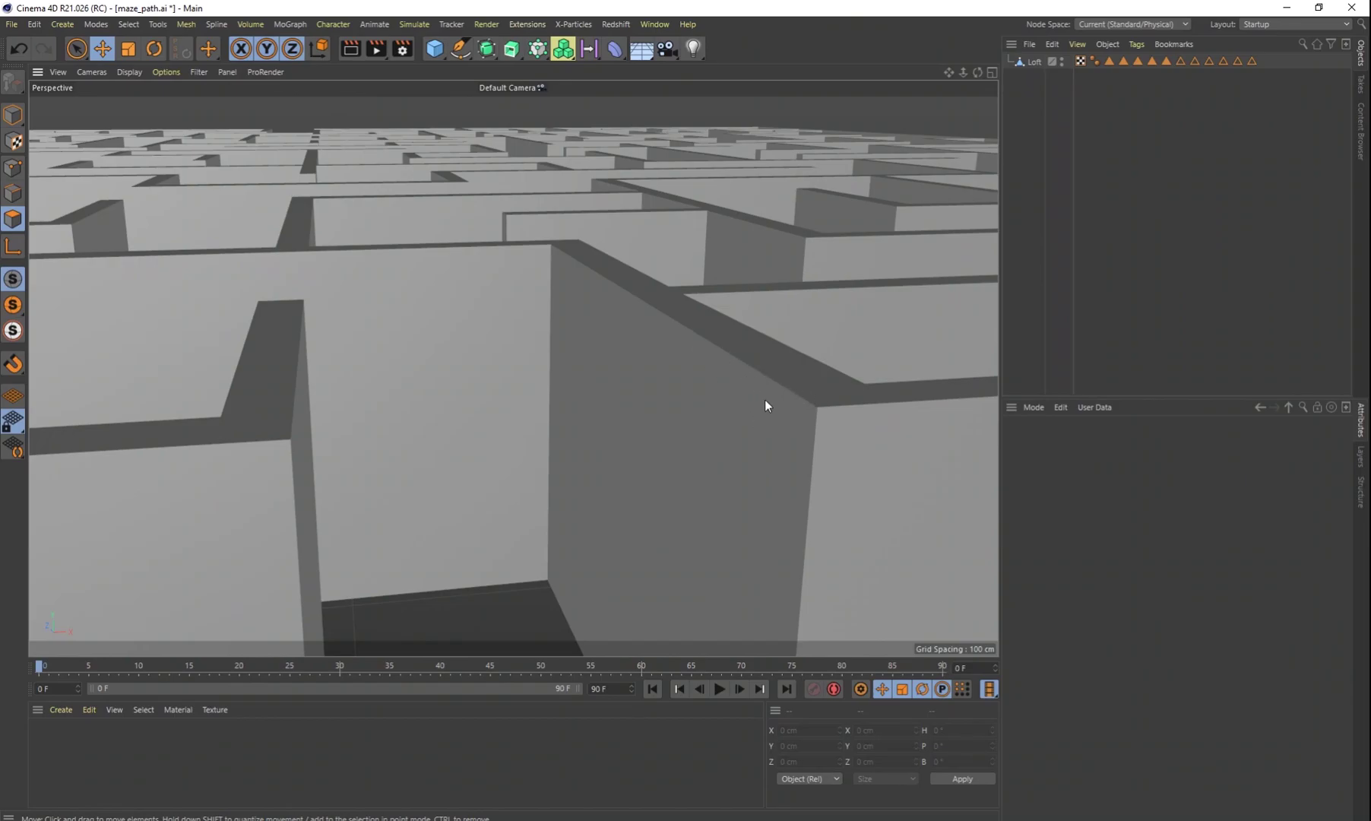
scroll(688, 484, "down", 4)
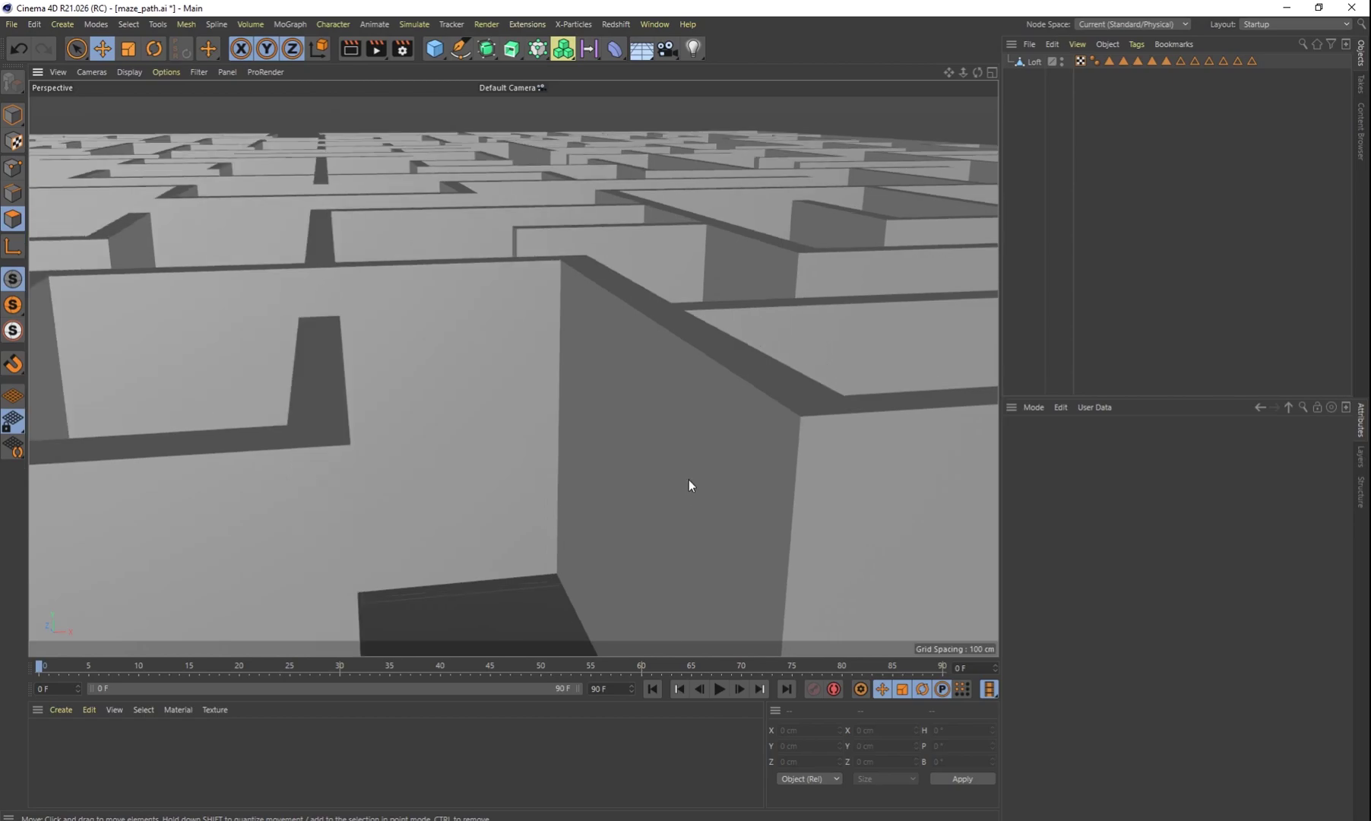
scroll(713, 482, "down", 4)
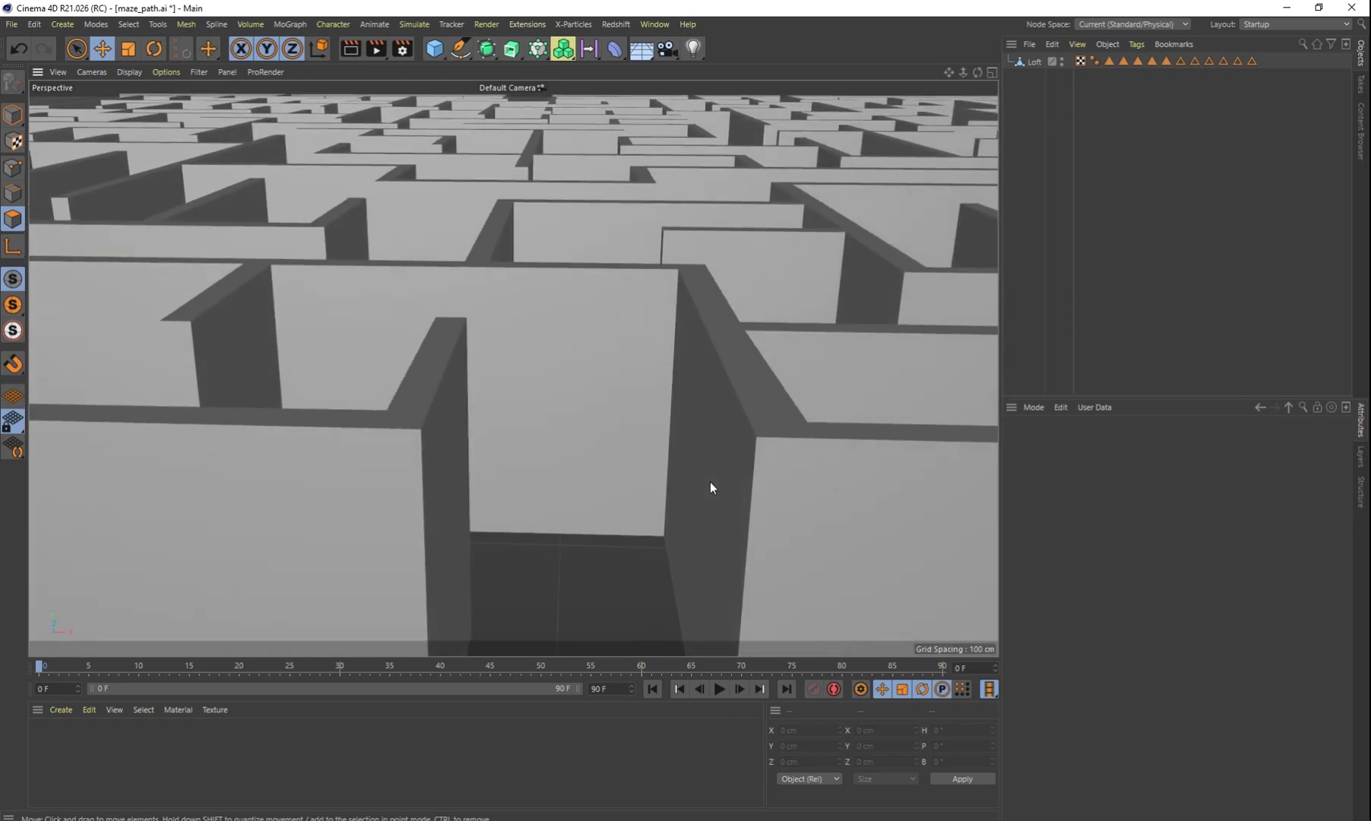
scroll(710, 481, "down", 3)
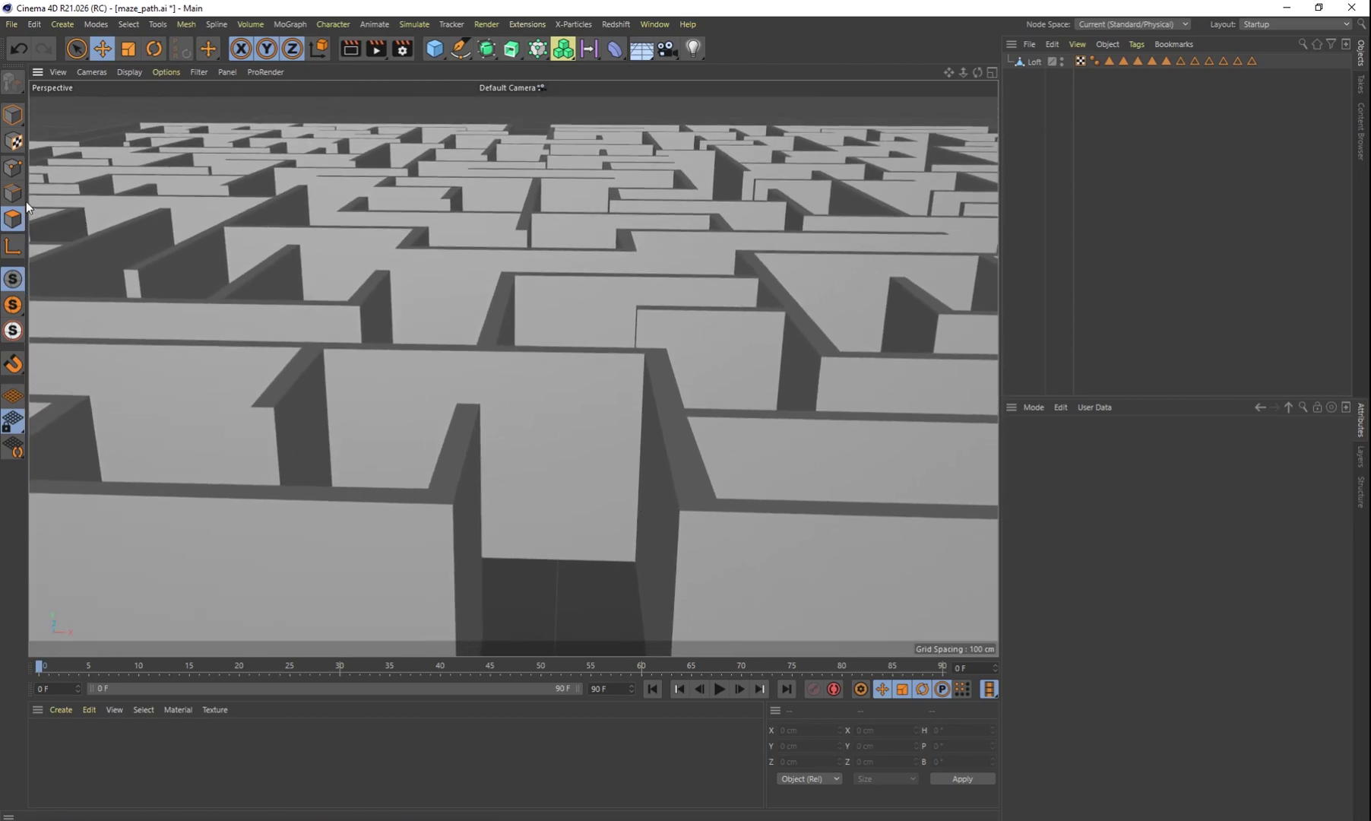
left_click(13, 197)
left_click(1037, 64)
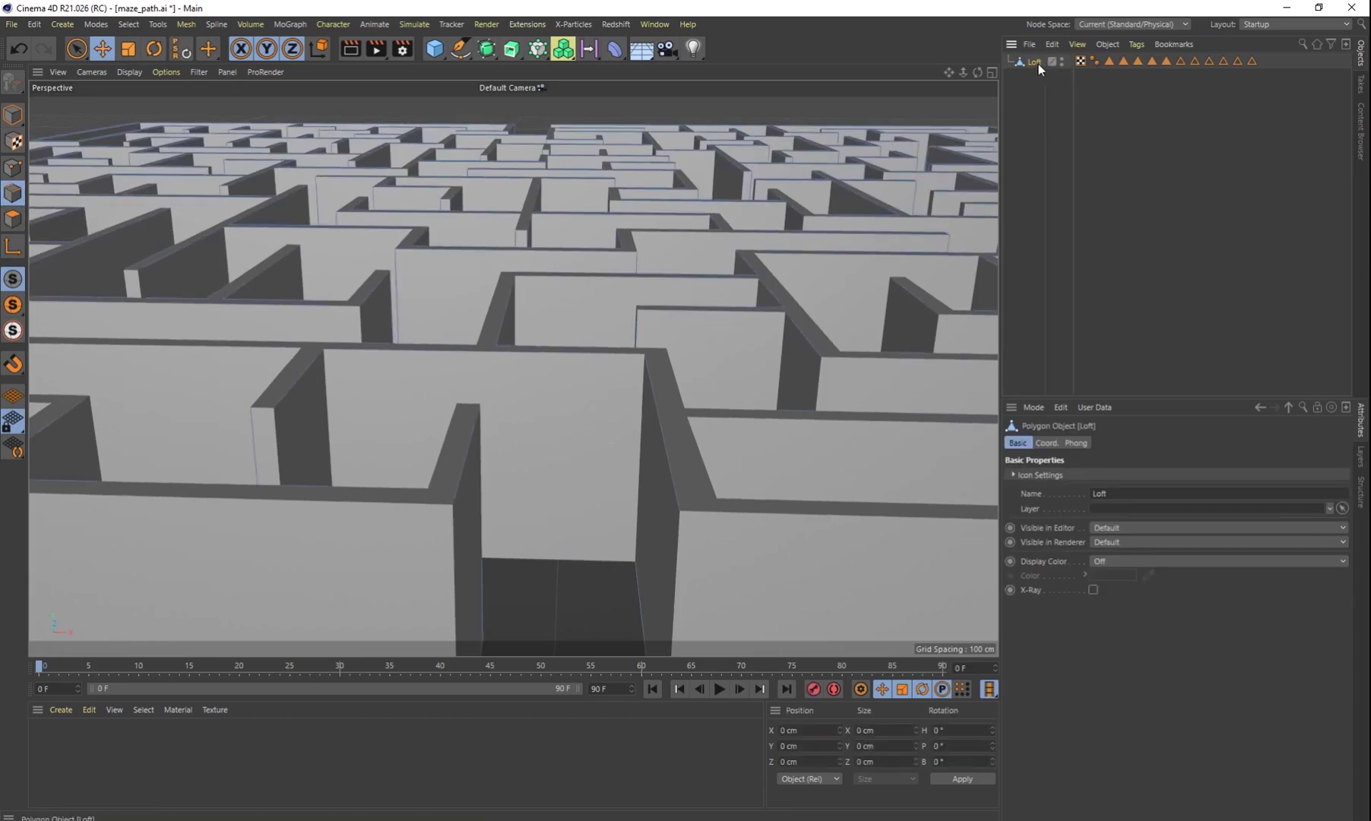
Step: Select all wall edges and bevel them with 4 subdivisions, starting from a 2 cm offset
key("ctrl+a")
left_click_drag(511, 443, 572, 487, "alt")
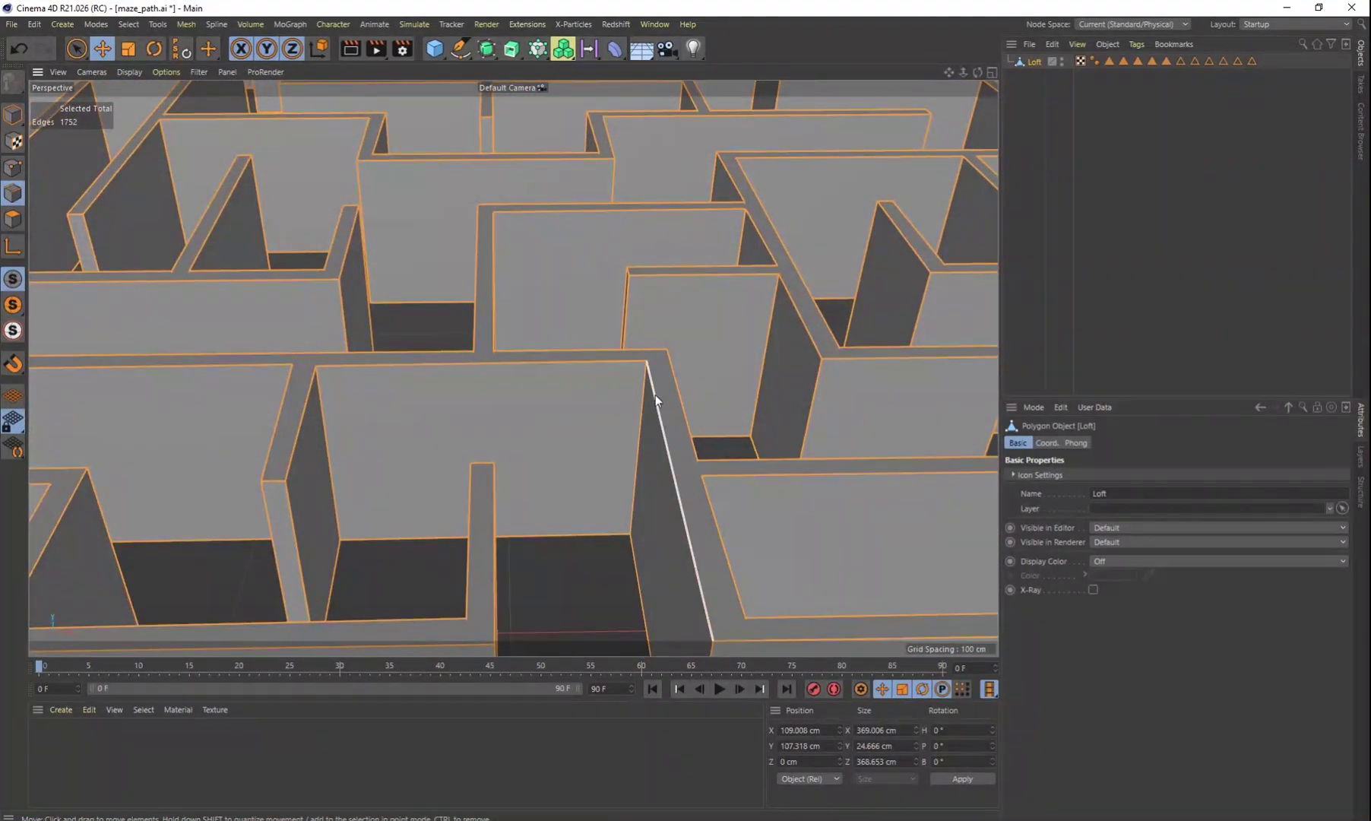
left_click_drag(628, 443, 461, 295, "alt")
right_click(461, 295)
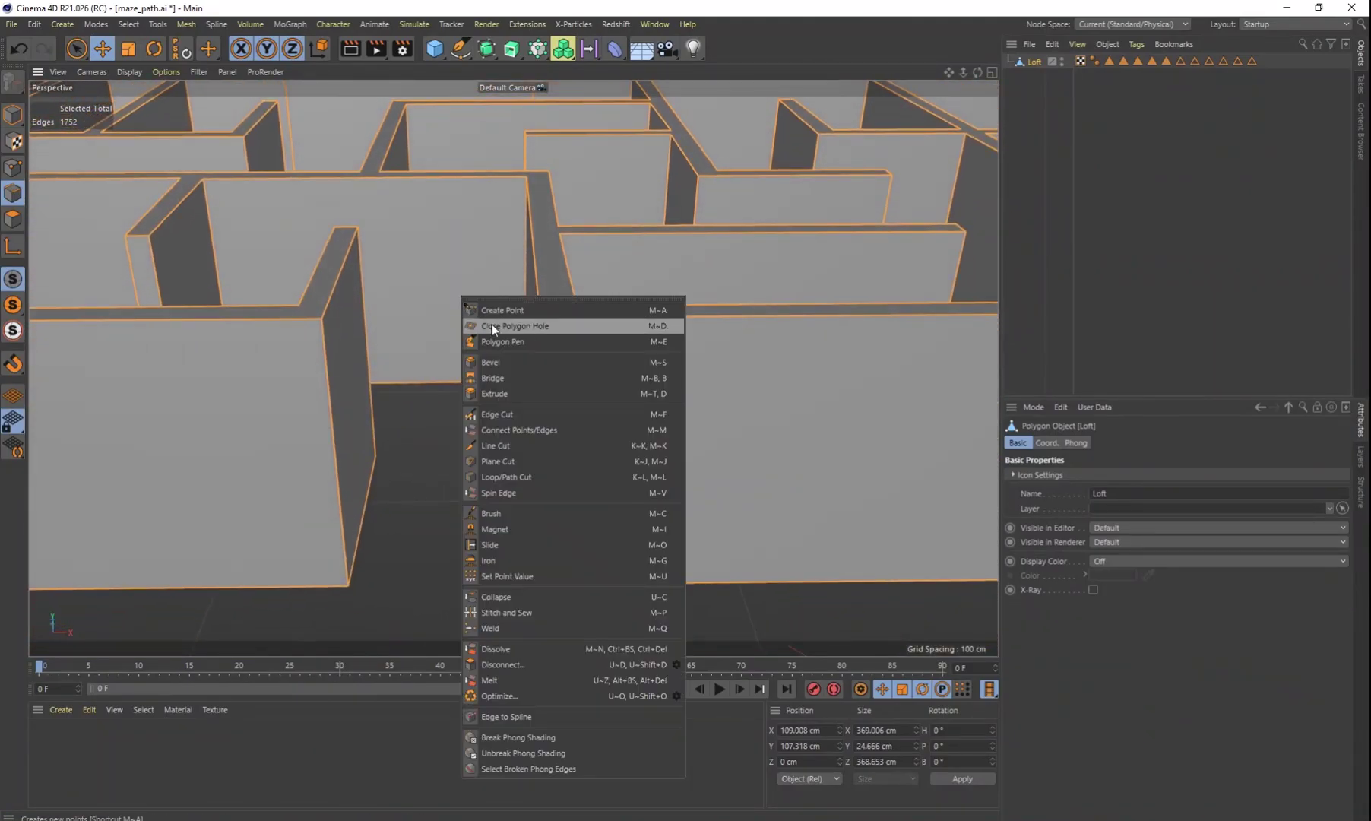
left_click(487, 358)
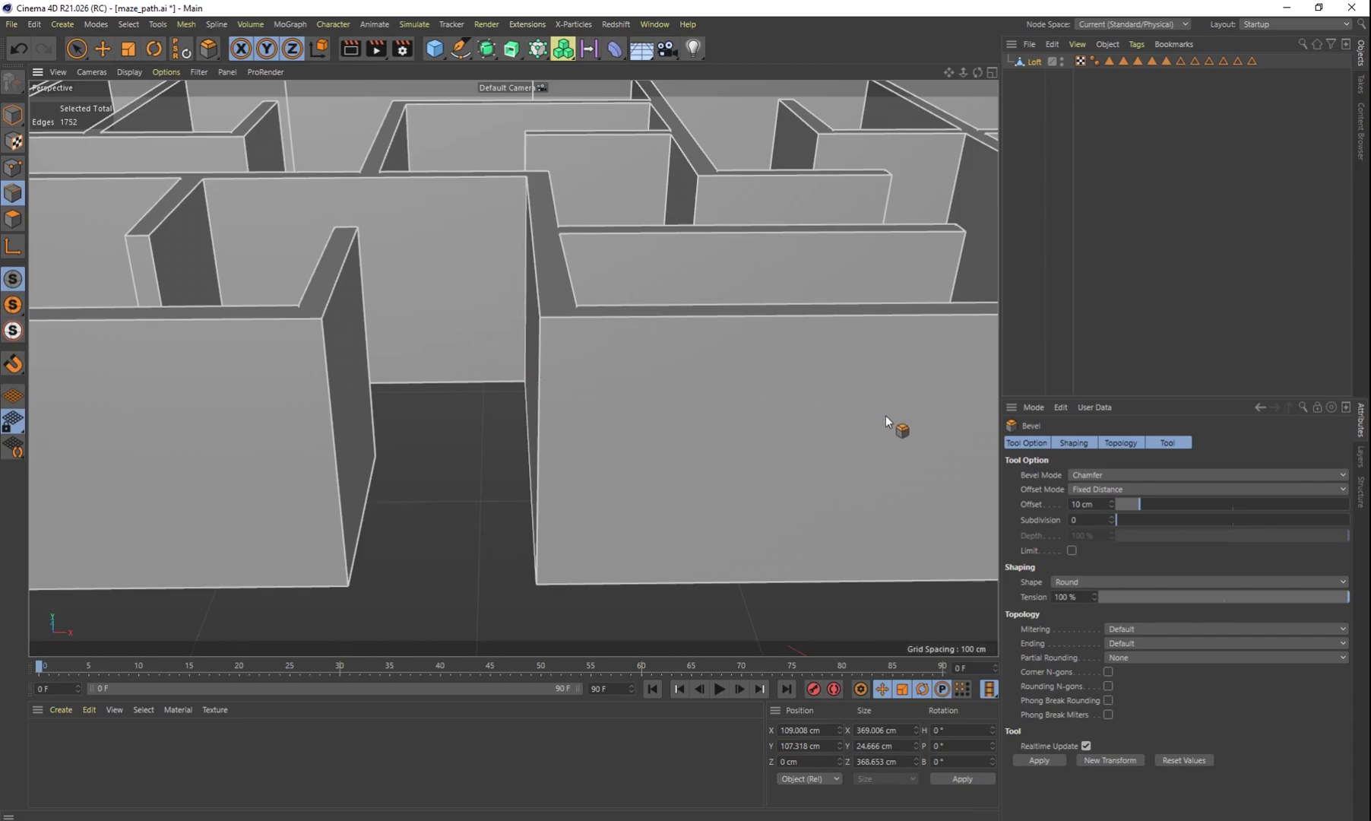
double_click(1096, 504)
type("2")
left_click(1089, 521)
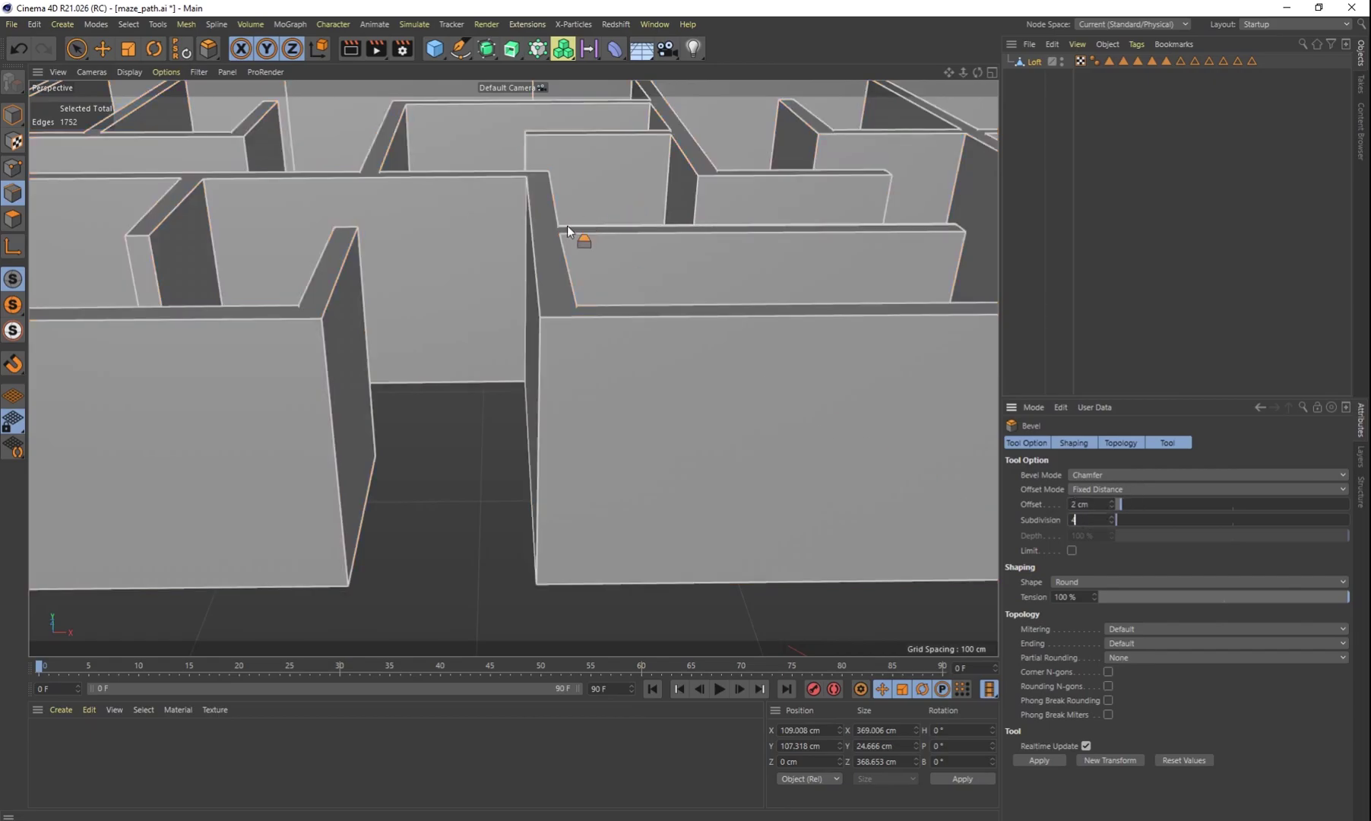
left_click_drag(445, 263, 503, 293)
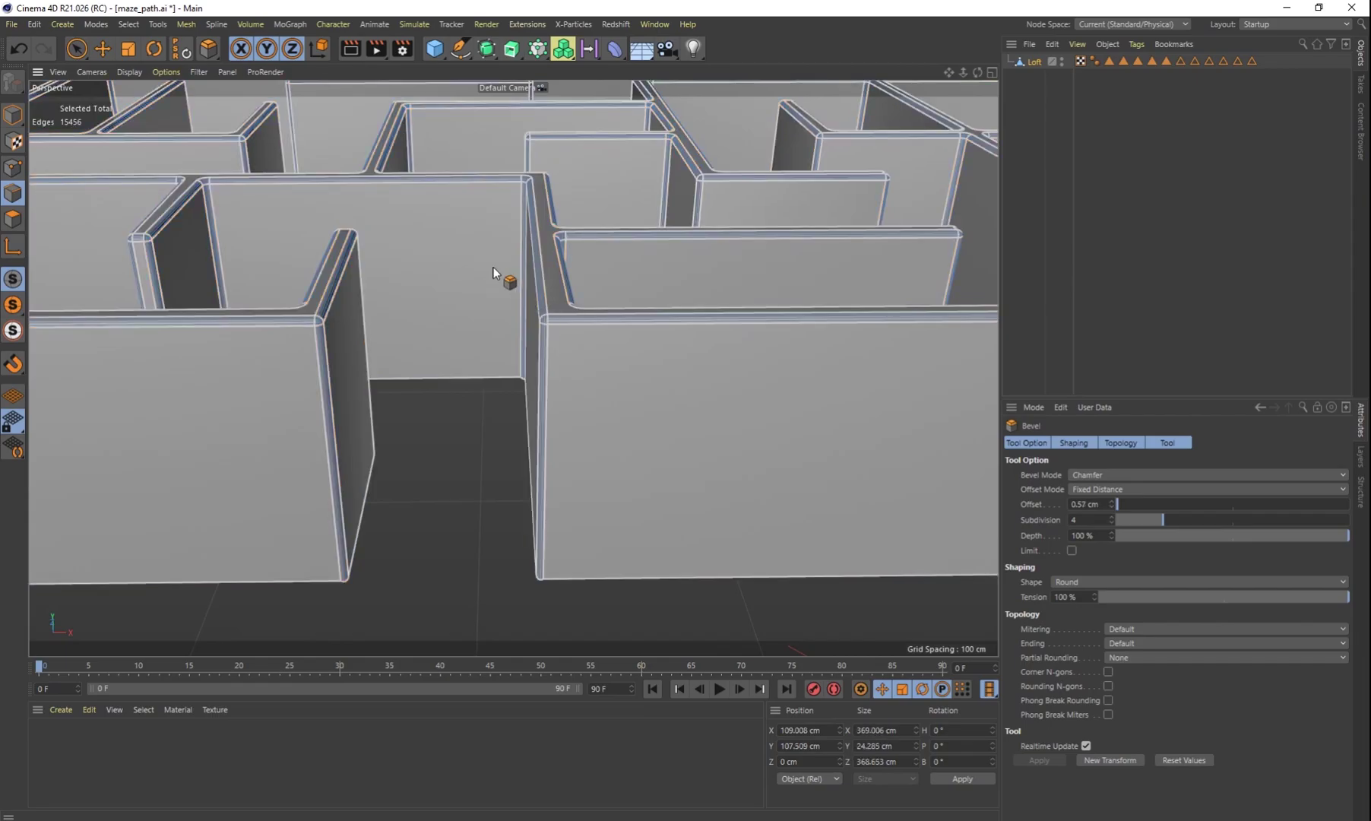
Step: Inspect the bevel, undo it, and reapply with a smaller offset of about 0.47 cm
scroll(502, 282, "up", 5)
left_click_drag(592, 353, 538, 357, "alt")
scroll(585, 373, "down", 3)
scroll(591, 425, "up", 3)
scroll(523, 380, "down", 4)
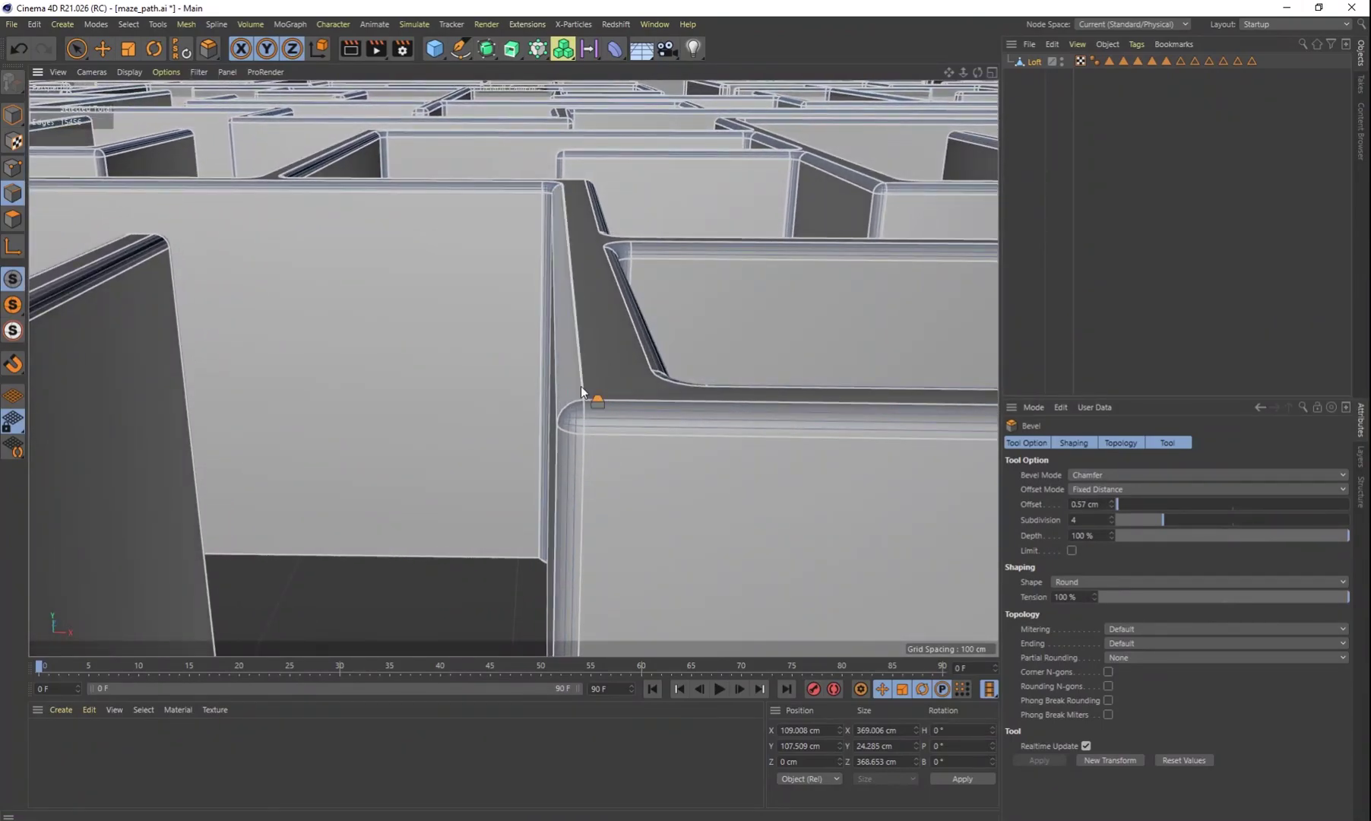
scroll(520, 365, "down", 5)
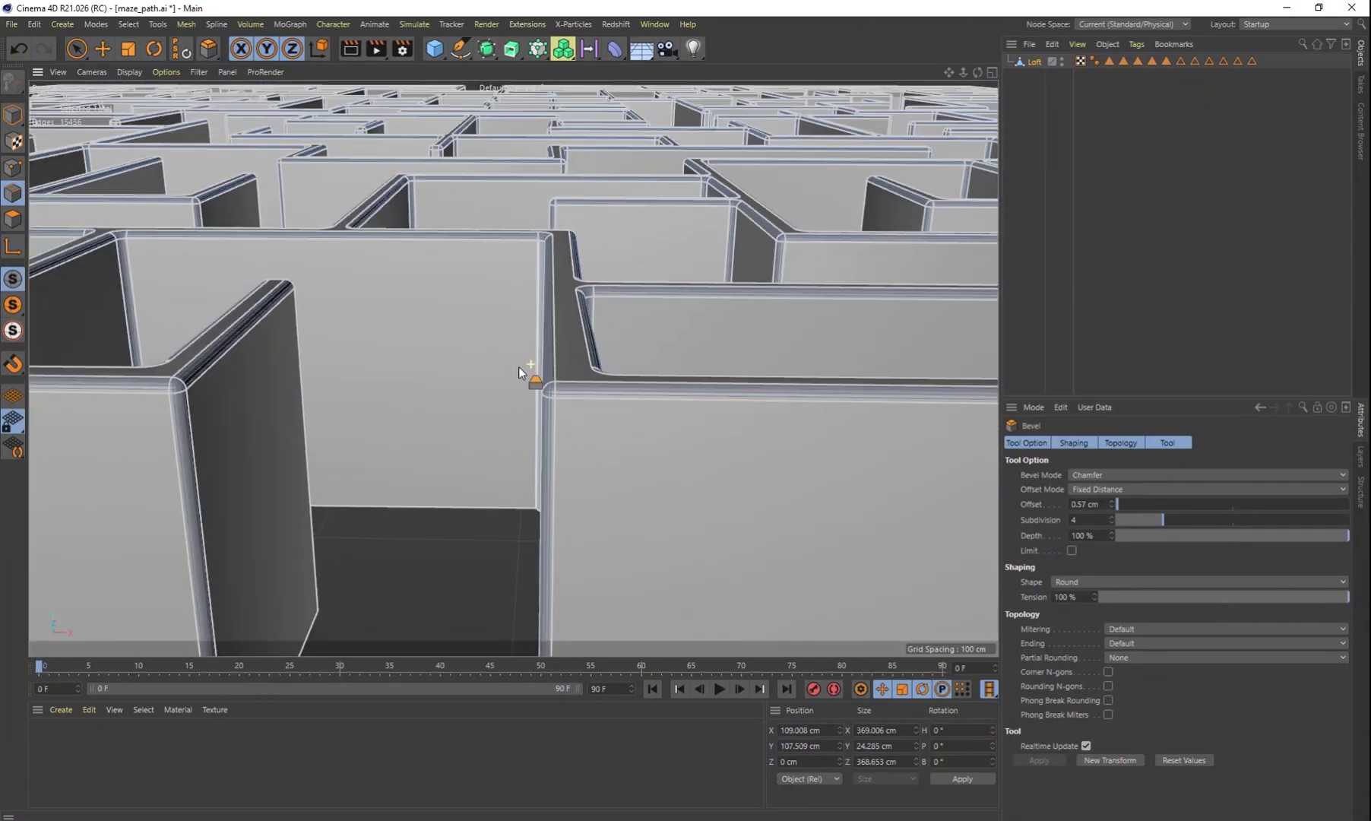
middle_click_drag(484, 392, 614, 380, "alt")
key("ctrl+z")
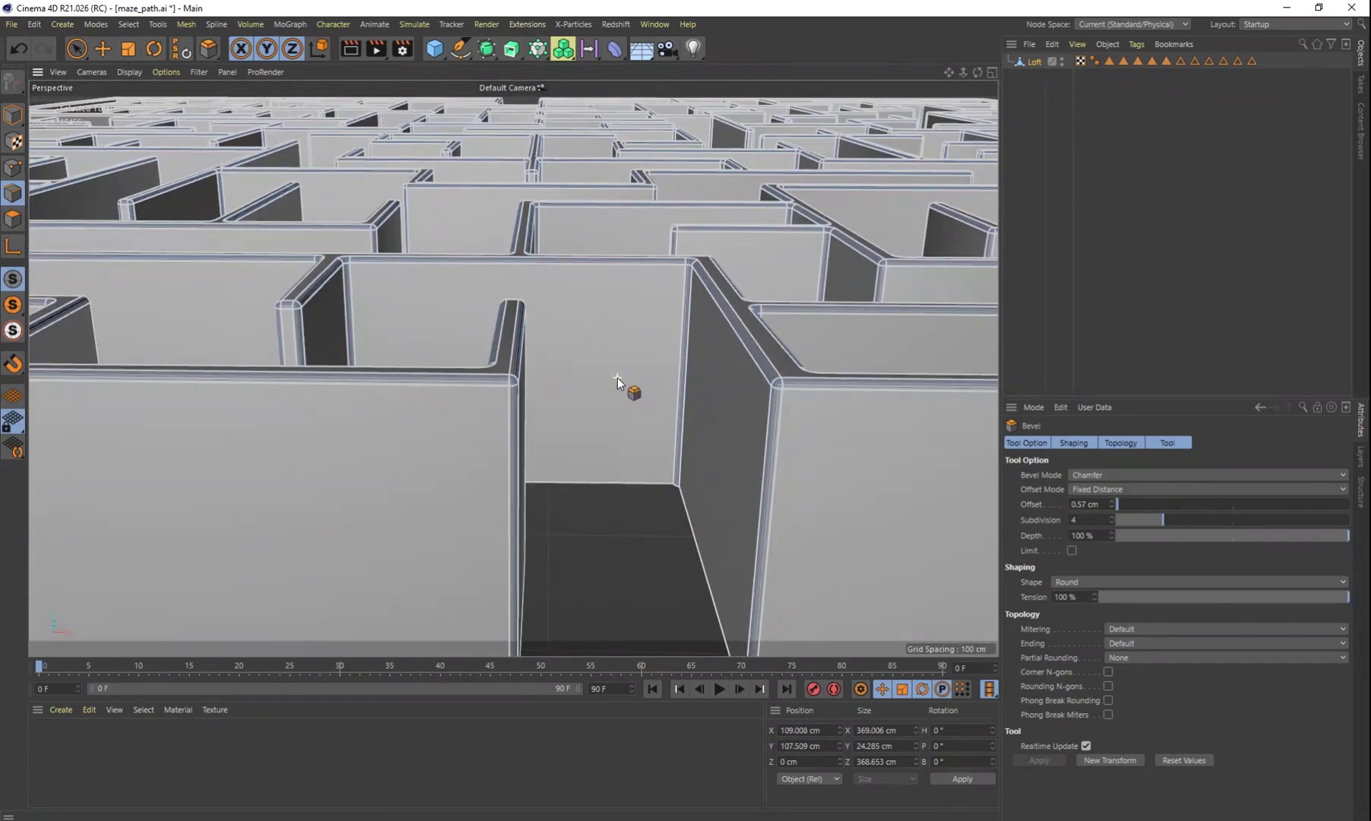
middle_click_drag(648, 373, 544, 364, "alt")
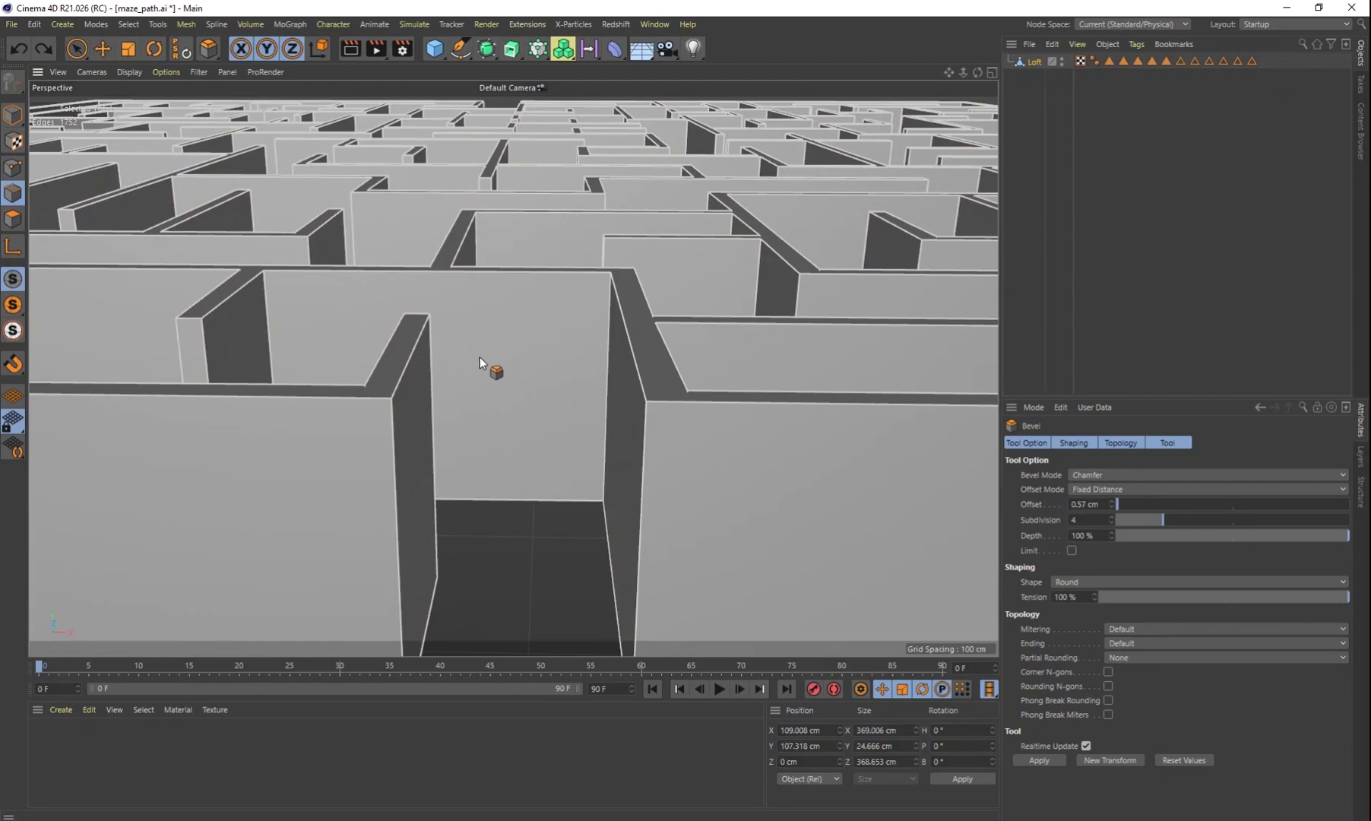
mouse_move(472, 361)
left_mouse_down()
mouse_move(456, 360)
mouse_move(525, 360)
mouse_move(448, 360)
mouse_move(469, 359)
left_mouse_up()
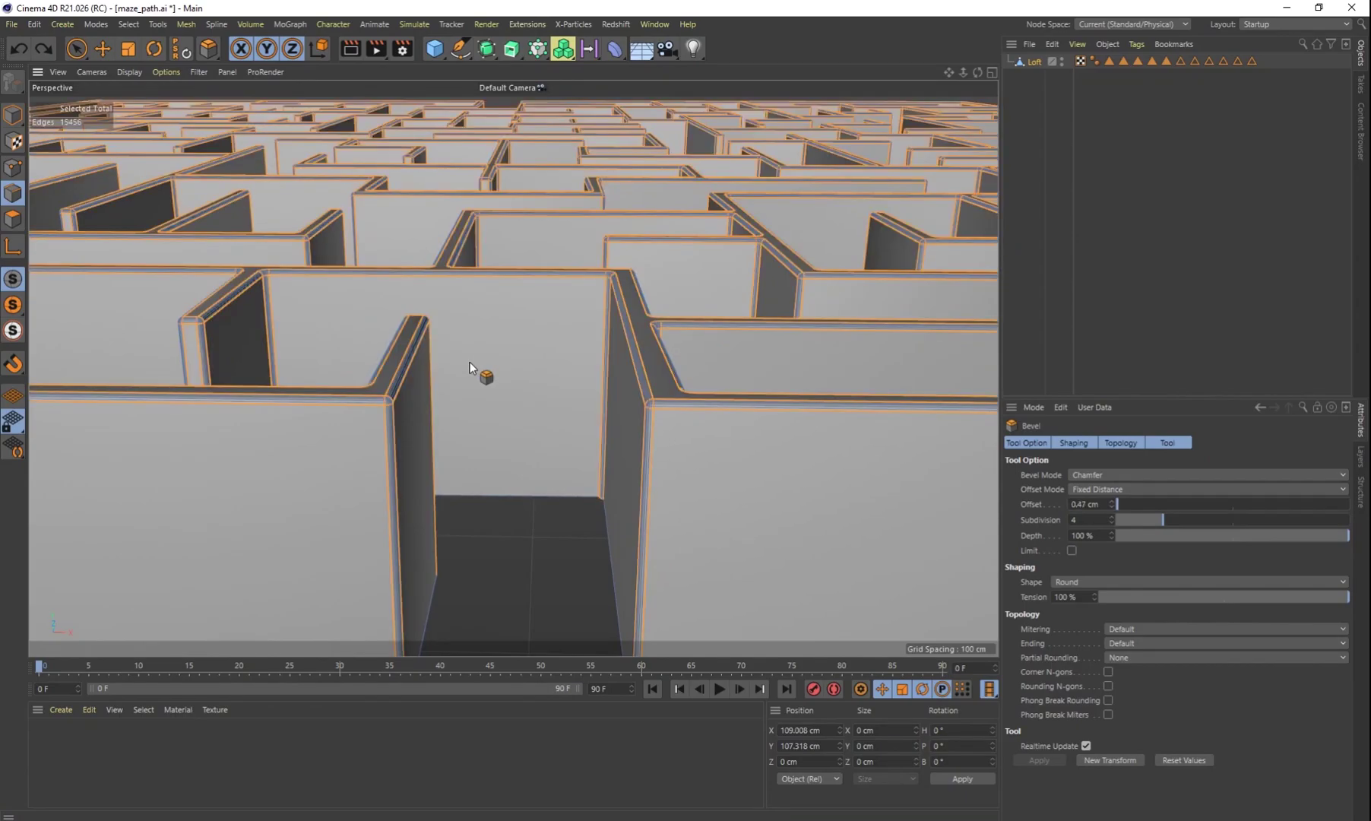
Step: Render a test image of the bevelled maze and close the Picture Viewer
left_click(374, 50)
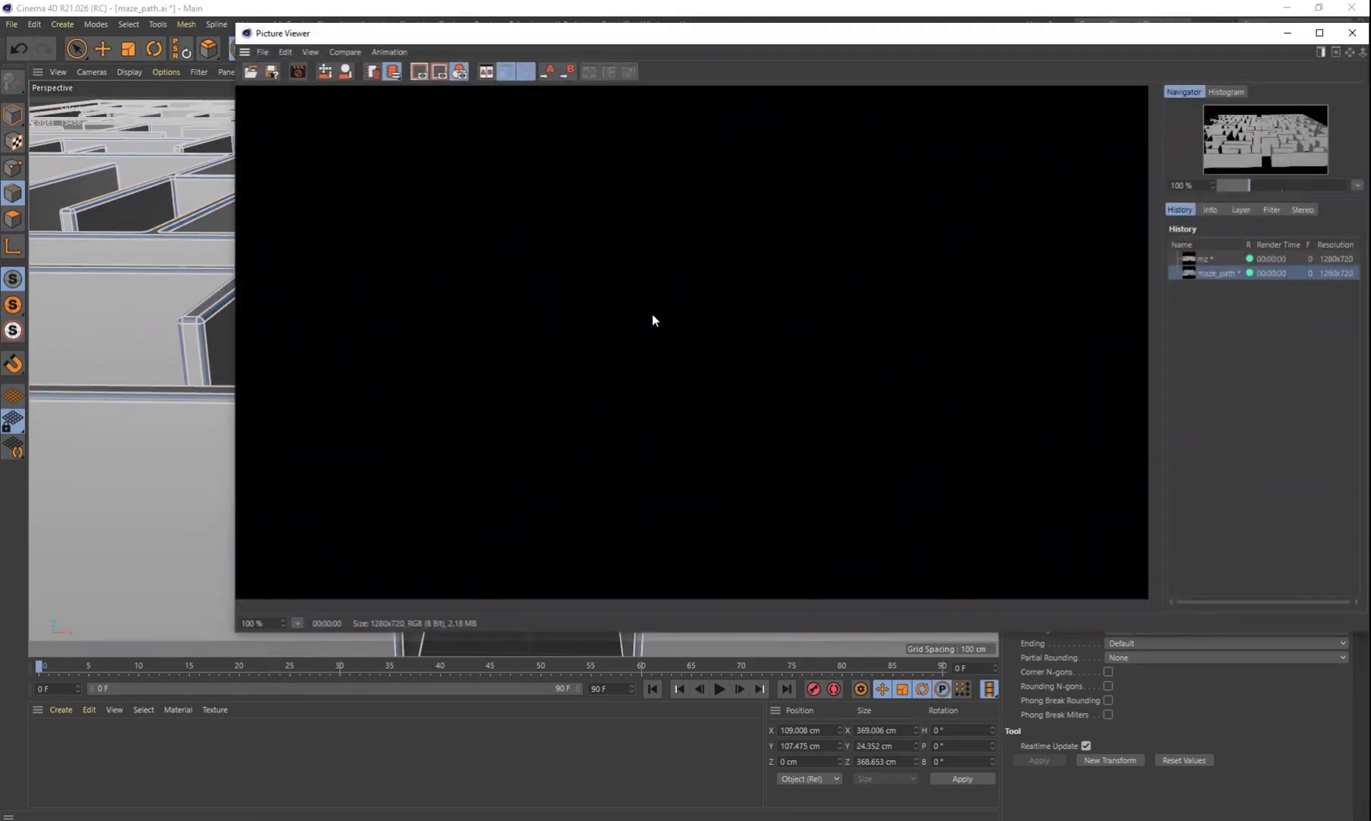
scroll(654, 386, "up", 5)
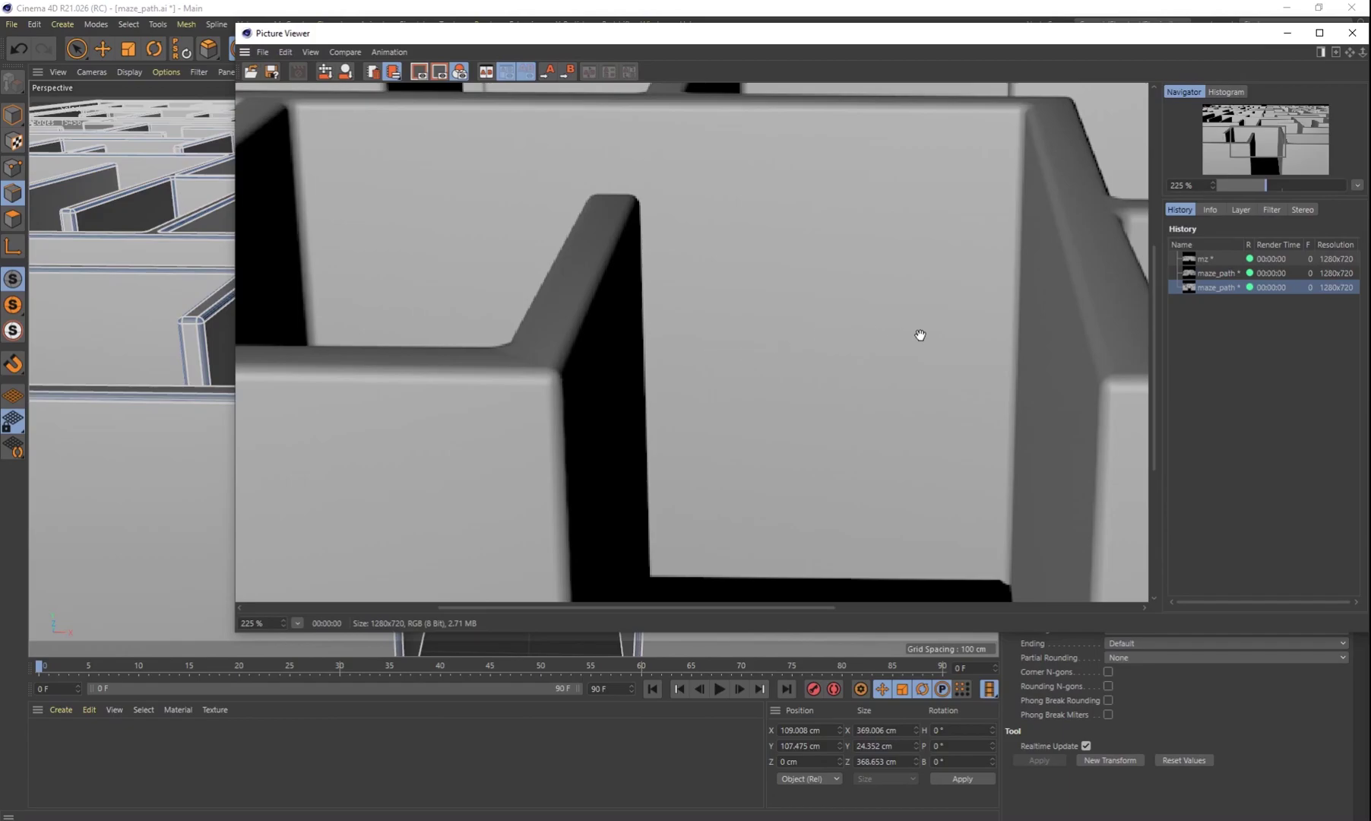
scroll(1080, 315, "down", 4)
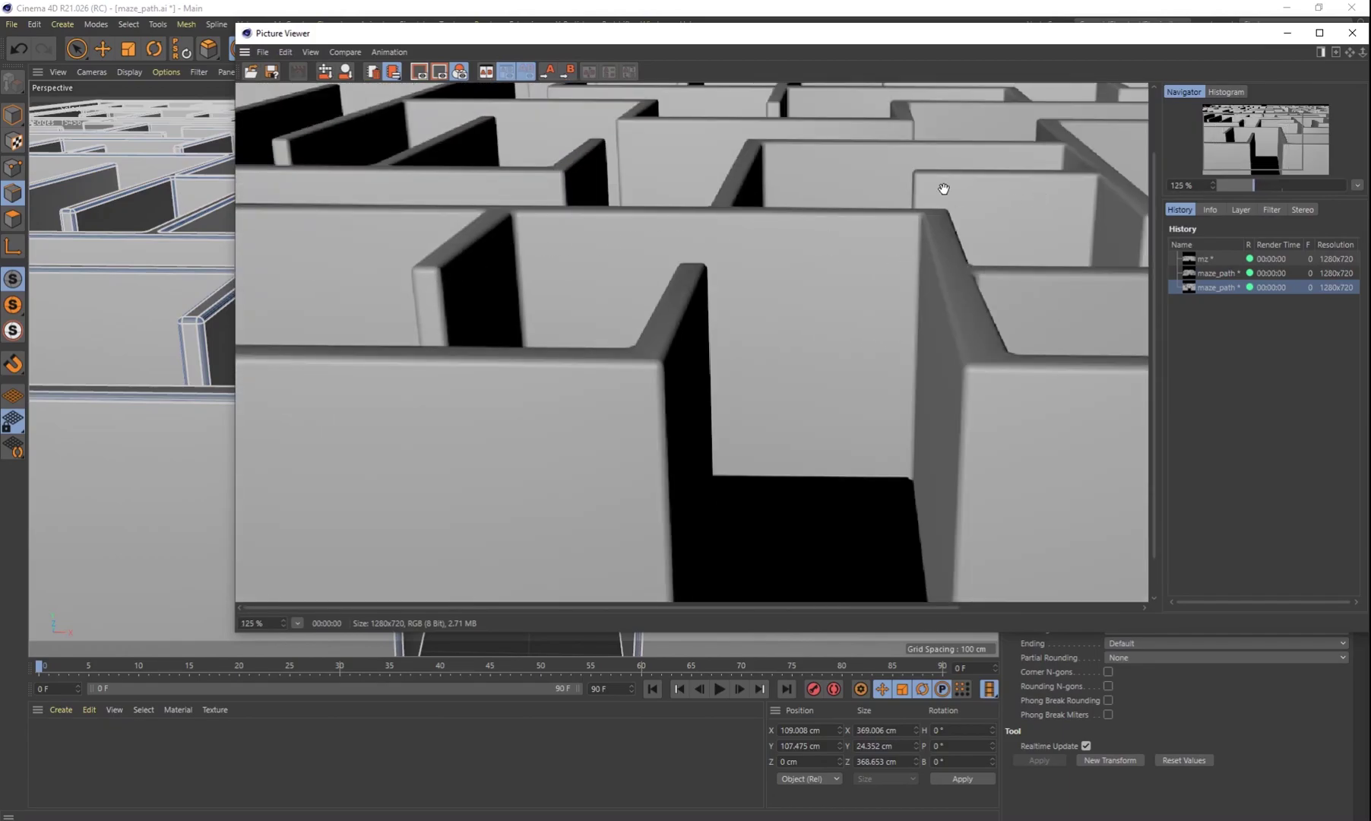
left_click(1352, 33)
Step: Select the Loft and all its edges, then return to Model mode
scroll(689, 275, "down", 3)
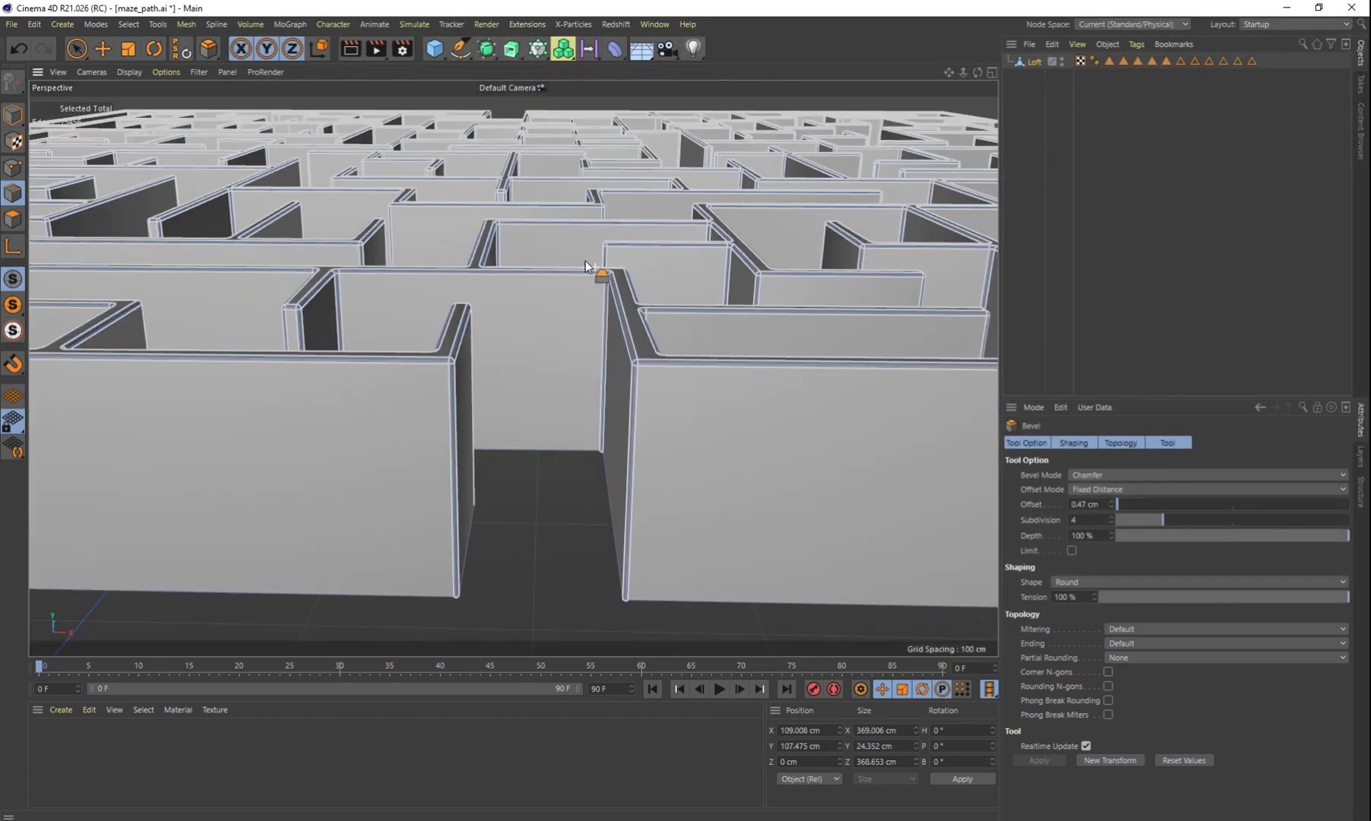
left_click(1036, 60)
key("ctrl+a")
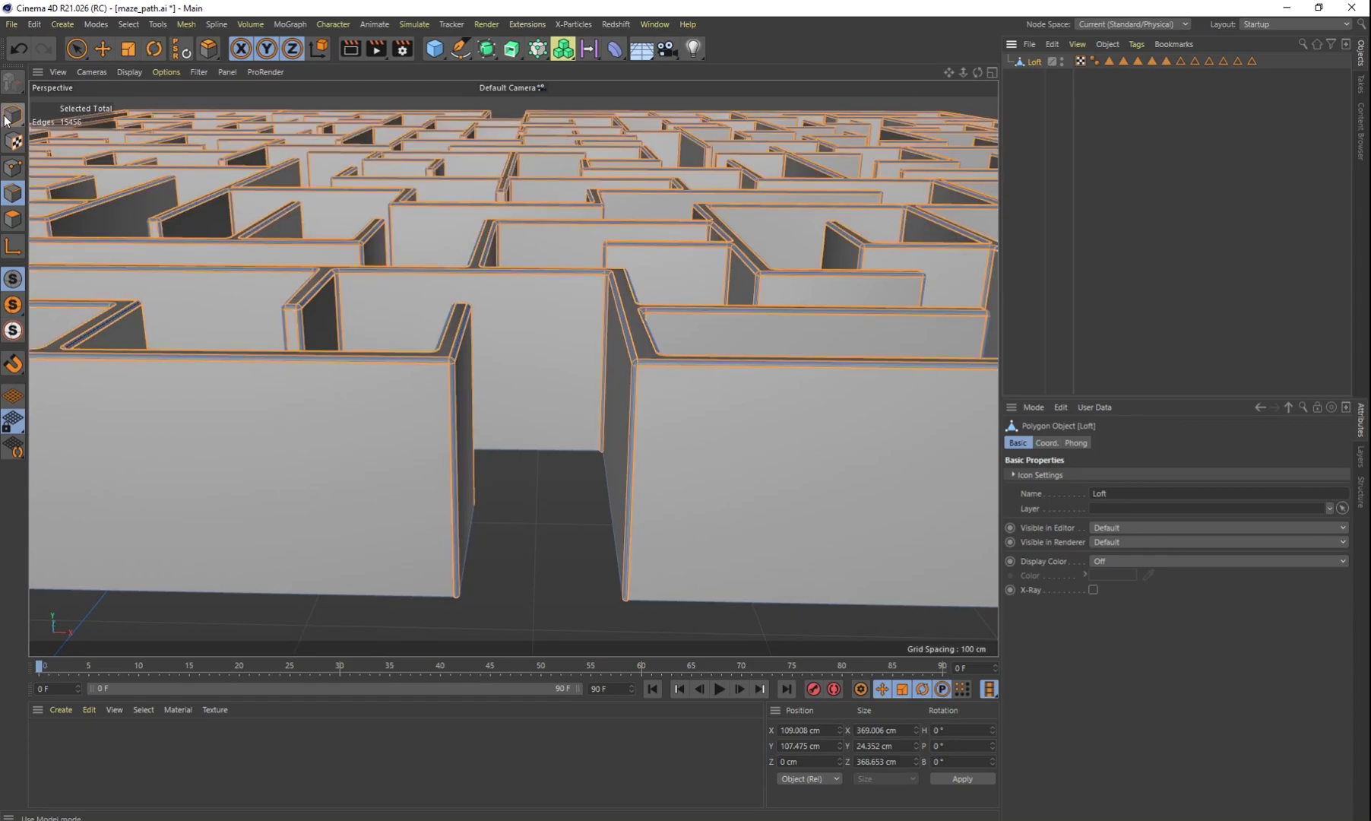
left_click(13, 114)
scroll(498, 282, "down", 3)
Step: Tilt the view to show more maze rows, render a second test image, and close it
left_click_drag(521, 306, 514, 351, "alt")
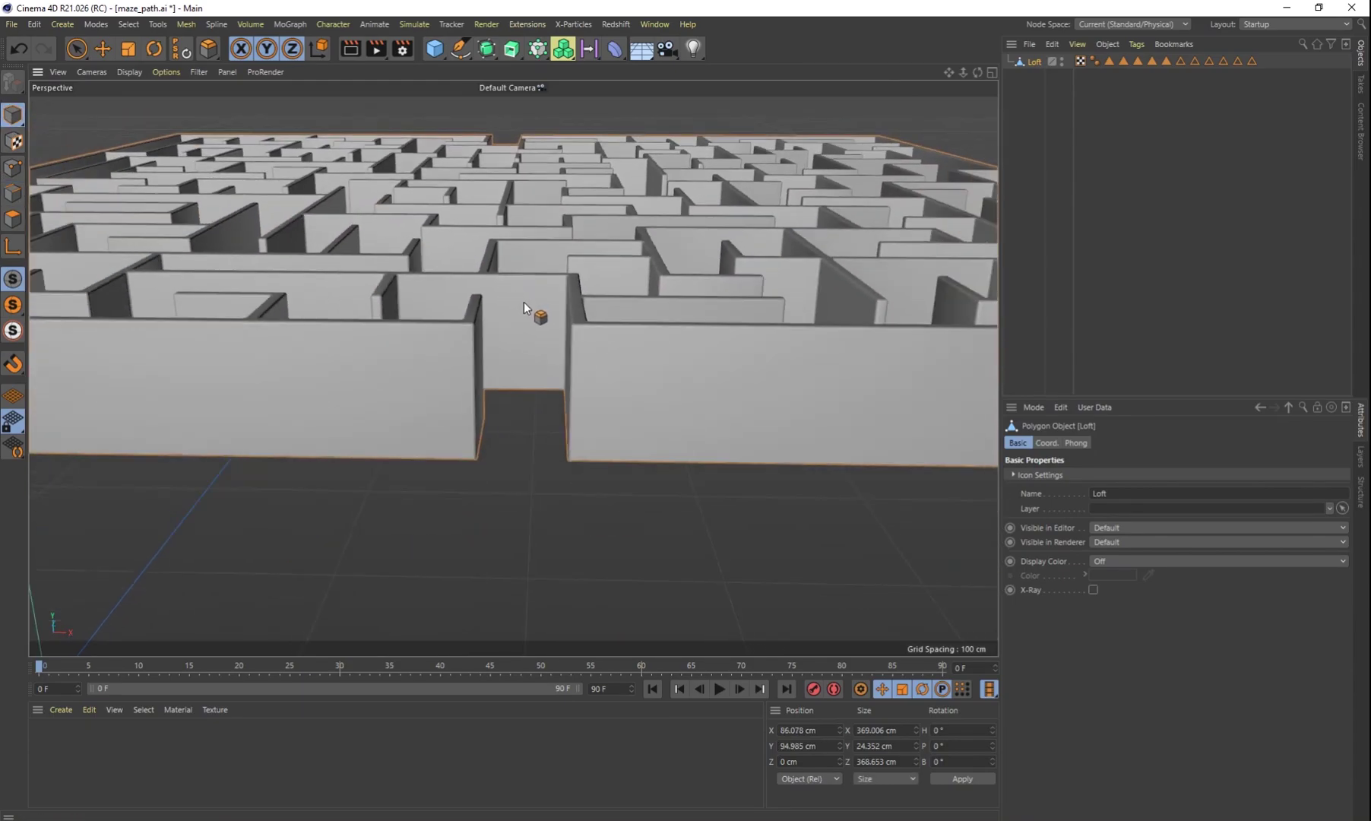
scroll(527, 306, "up", 2)
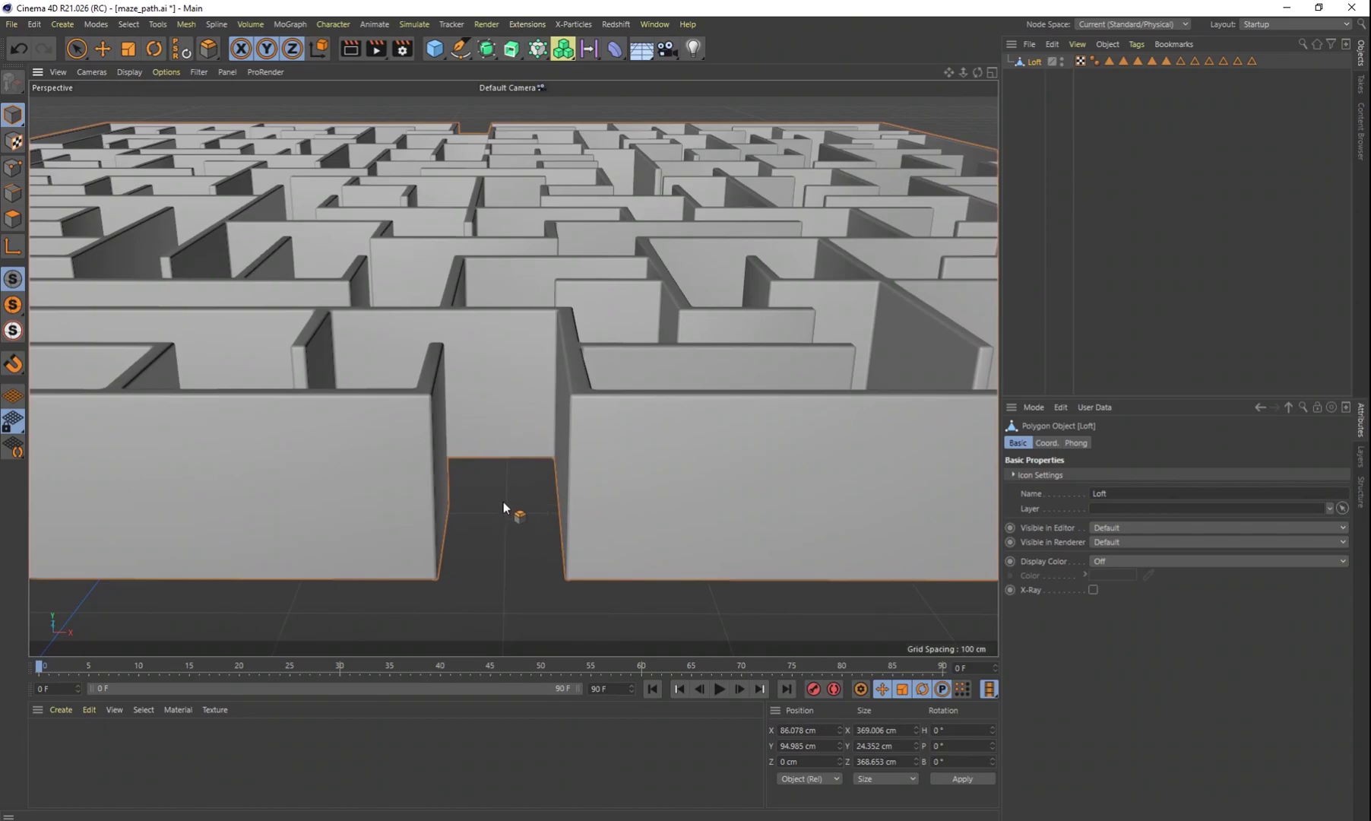
left_click_drag(503, 503, 522, 468, "alt")
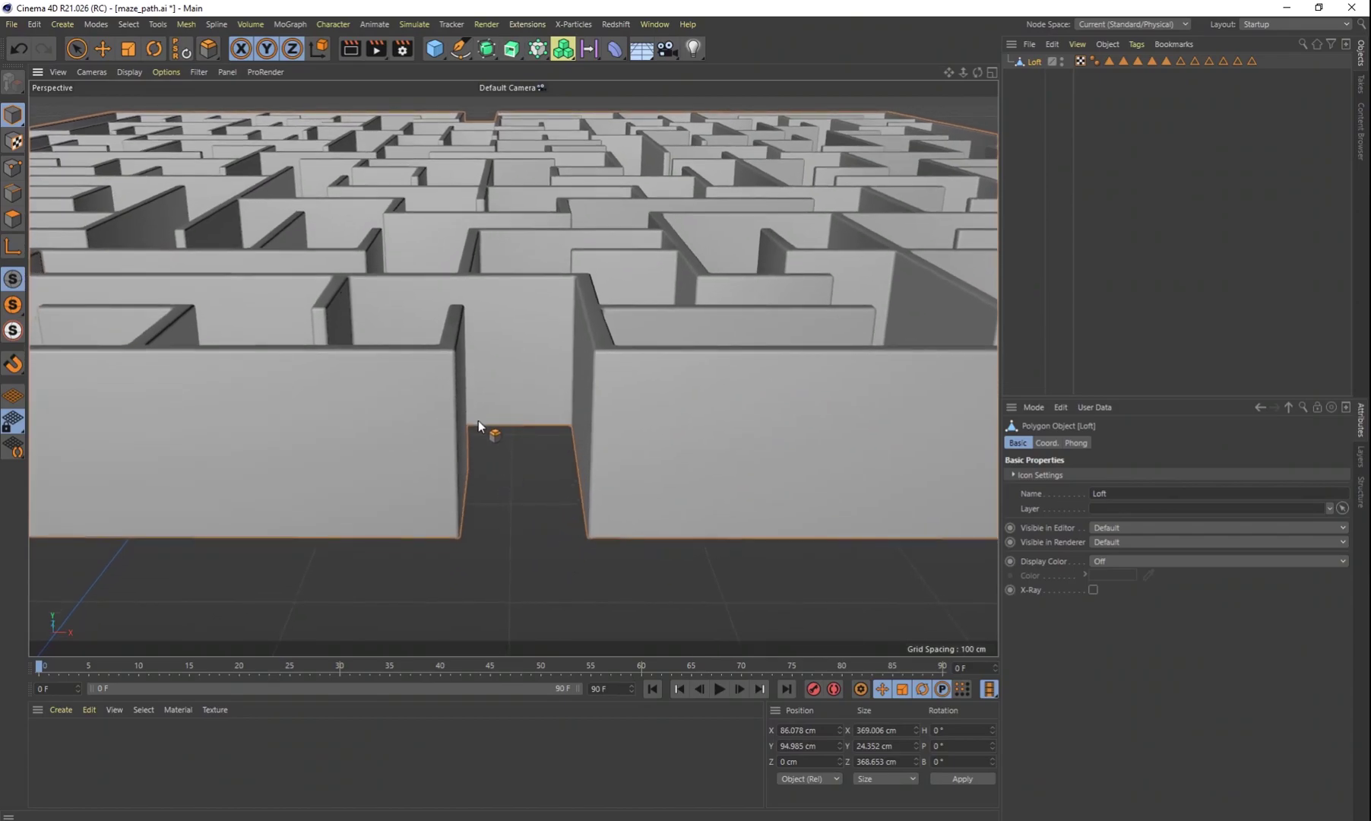
left_click_drag(520, 301, 502, 144, "alt")
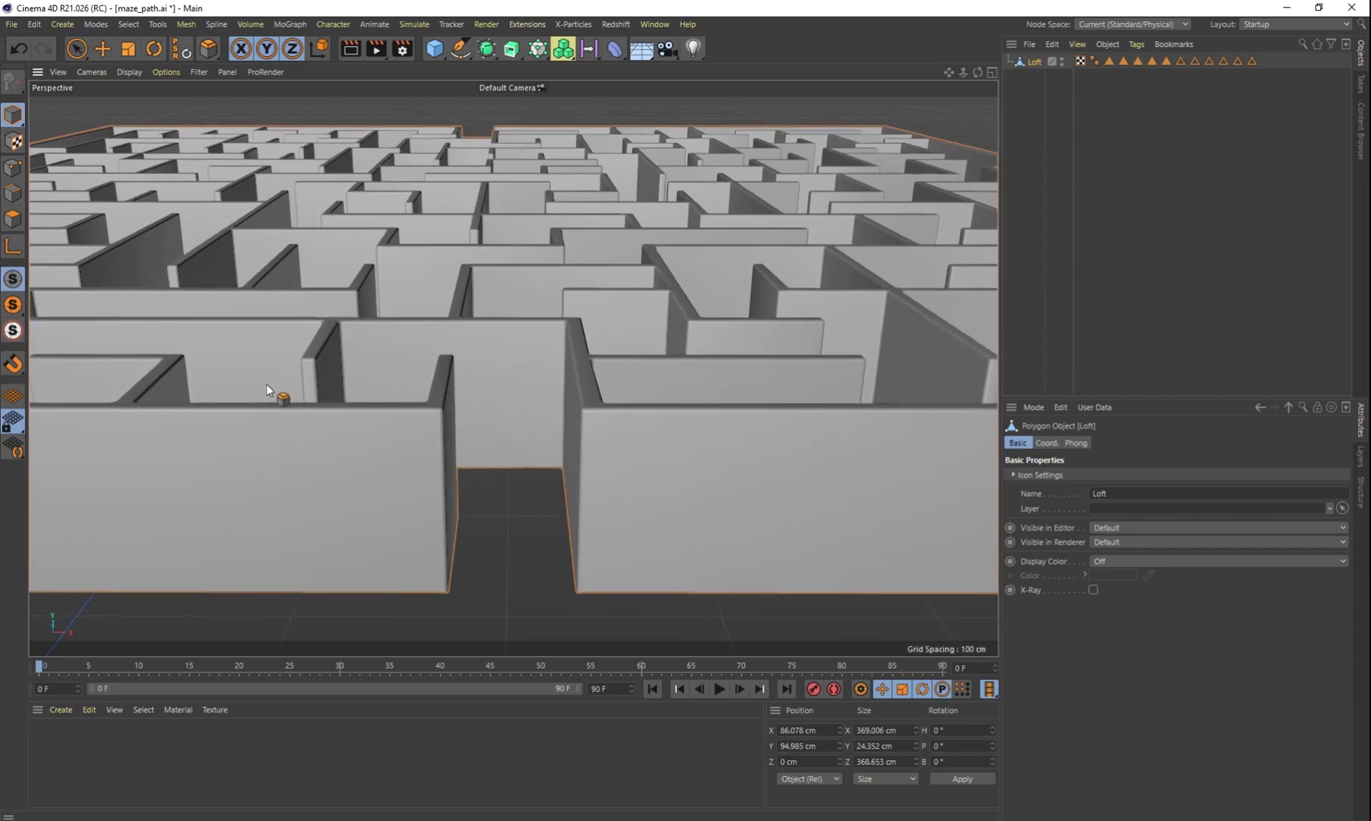
left_click(380, 54)
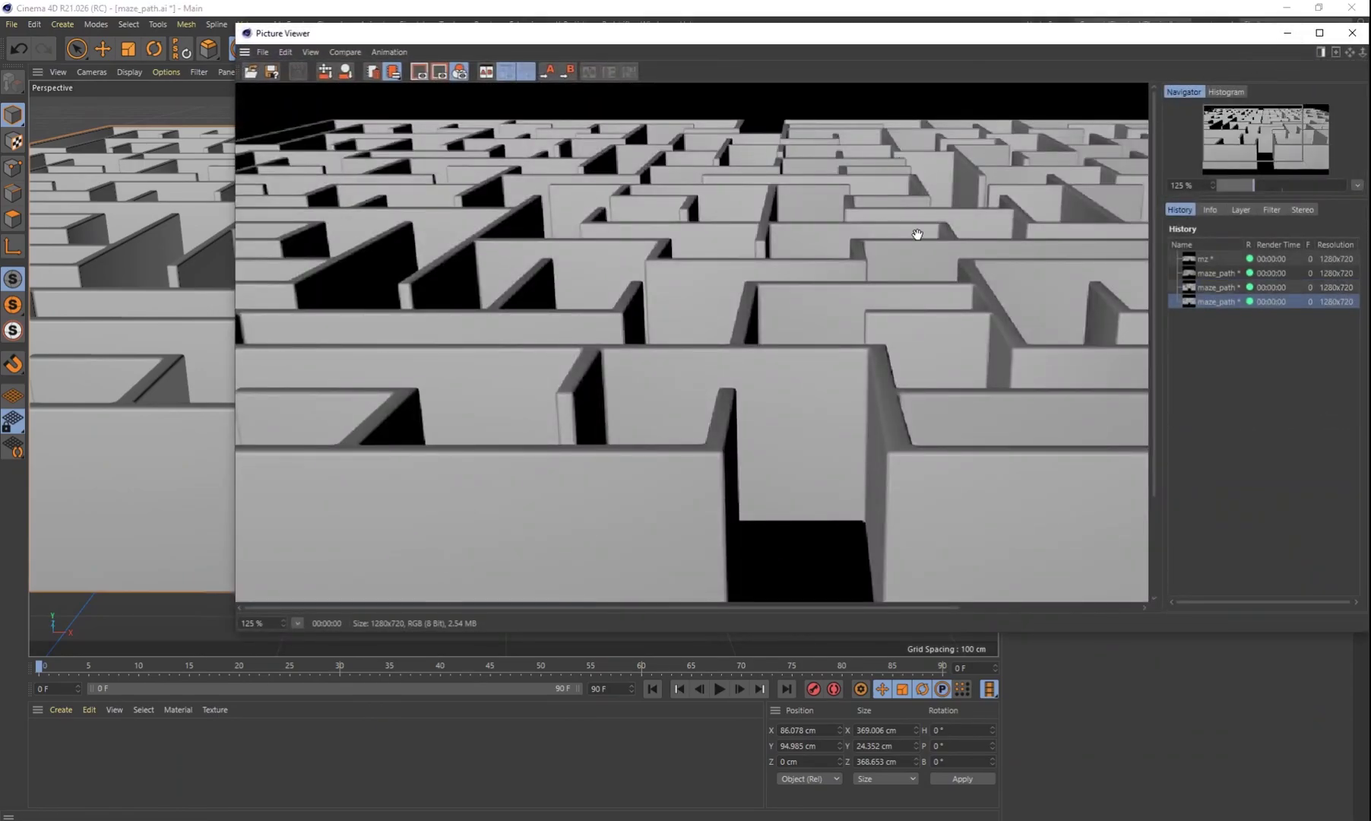
scroll(918, 234, "down", 3)
left_click(1353, 33)
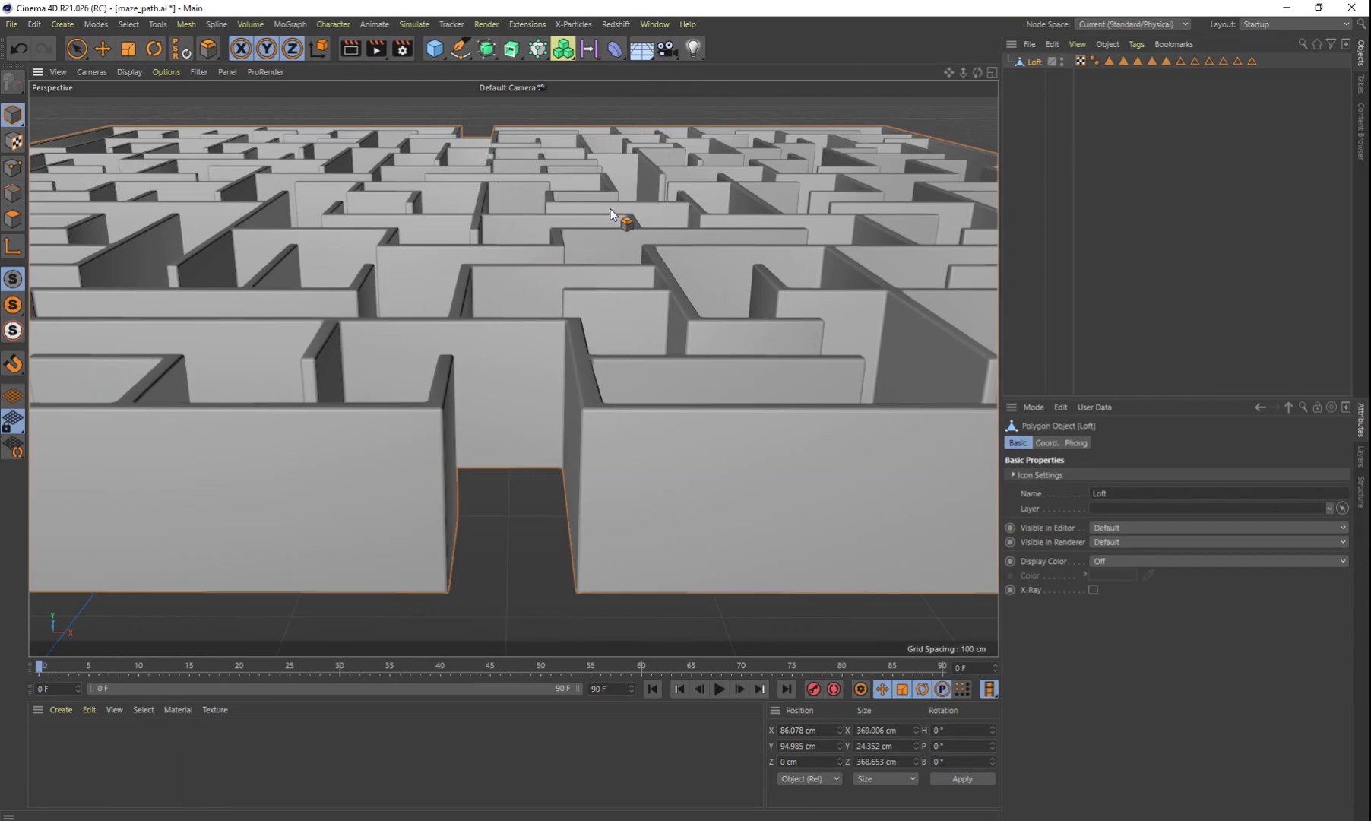
Step: With the Move tool, look down on the whole maze and reselect the Loft object
key("e")
scroll(620, 217, "down", 5)
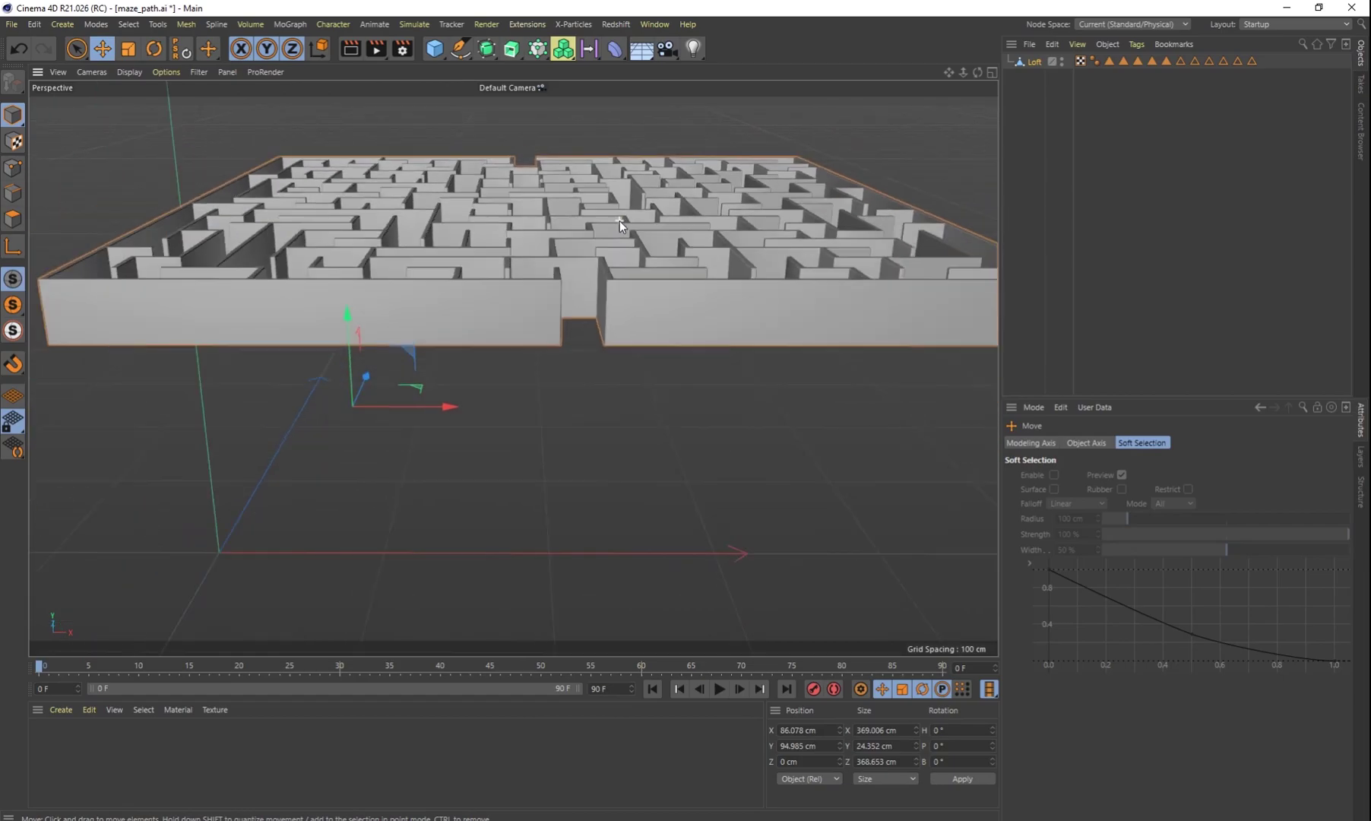
left_click_drag(633, 230, 589, 337, "alt")
left_click(97, 158)
left_click(1035, 63)
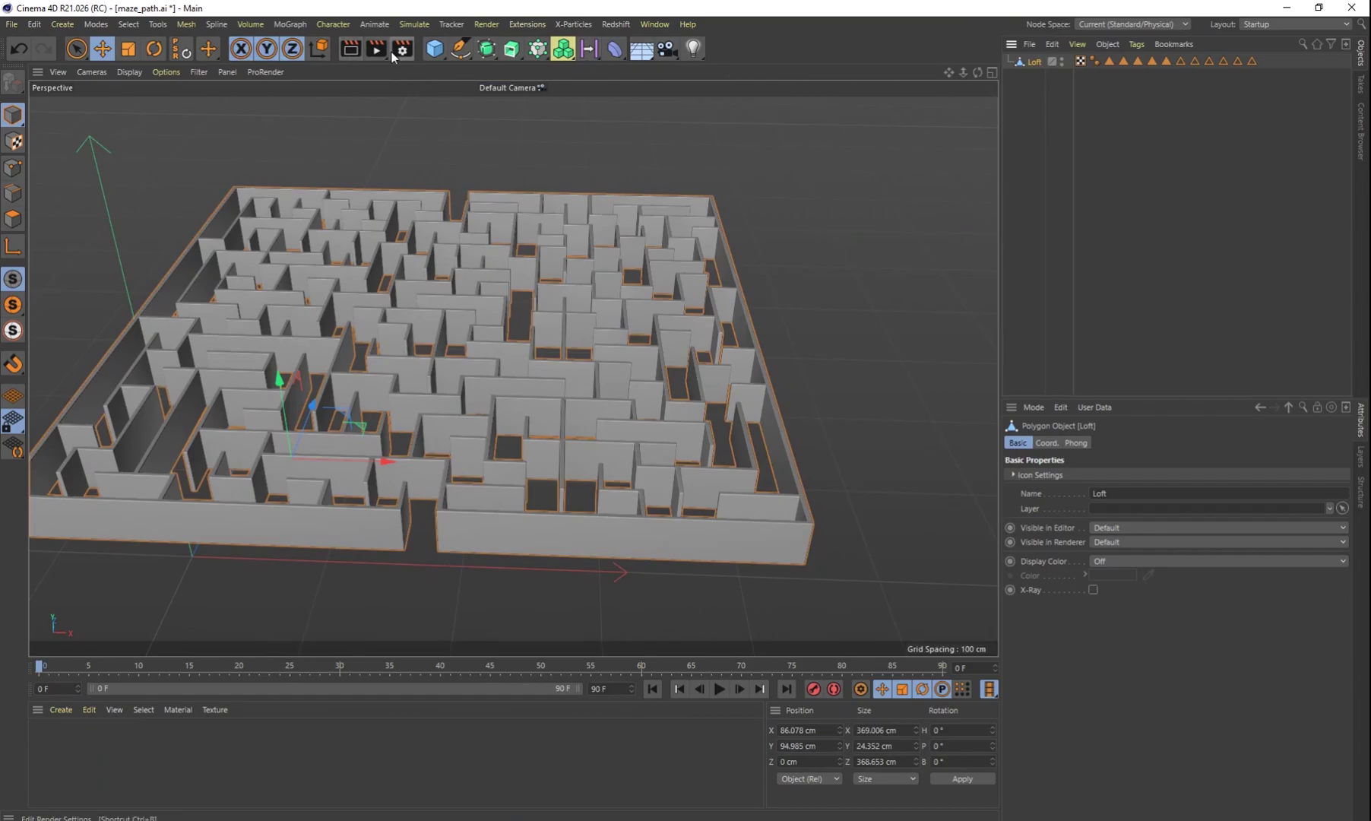
left_click(289, 23)
left_click(311, 67)
left_click_drag(1032, 76, 1039, 64)
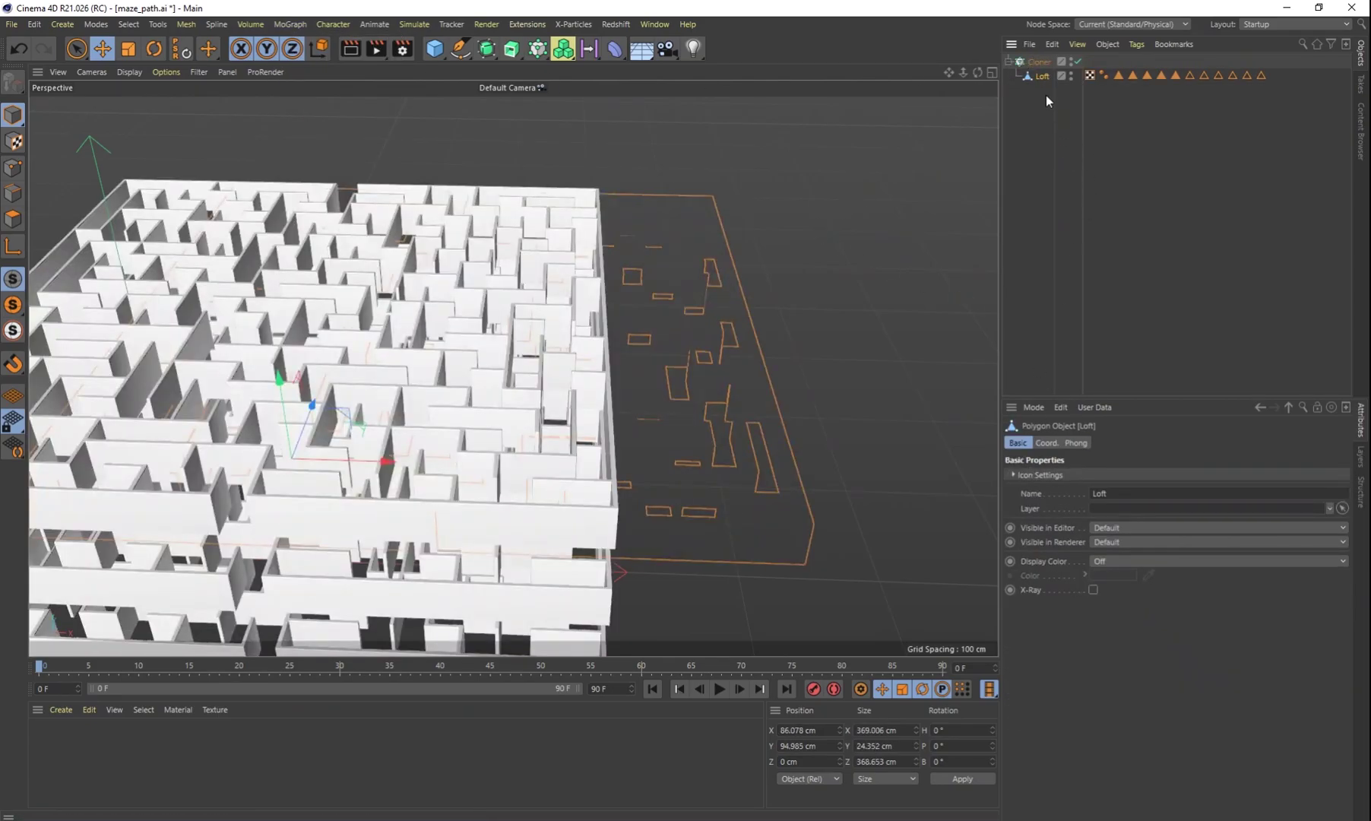
left_click(1039, 62)
left_click_drag(637, 442, 686, 325, "alt")
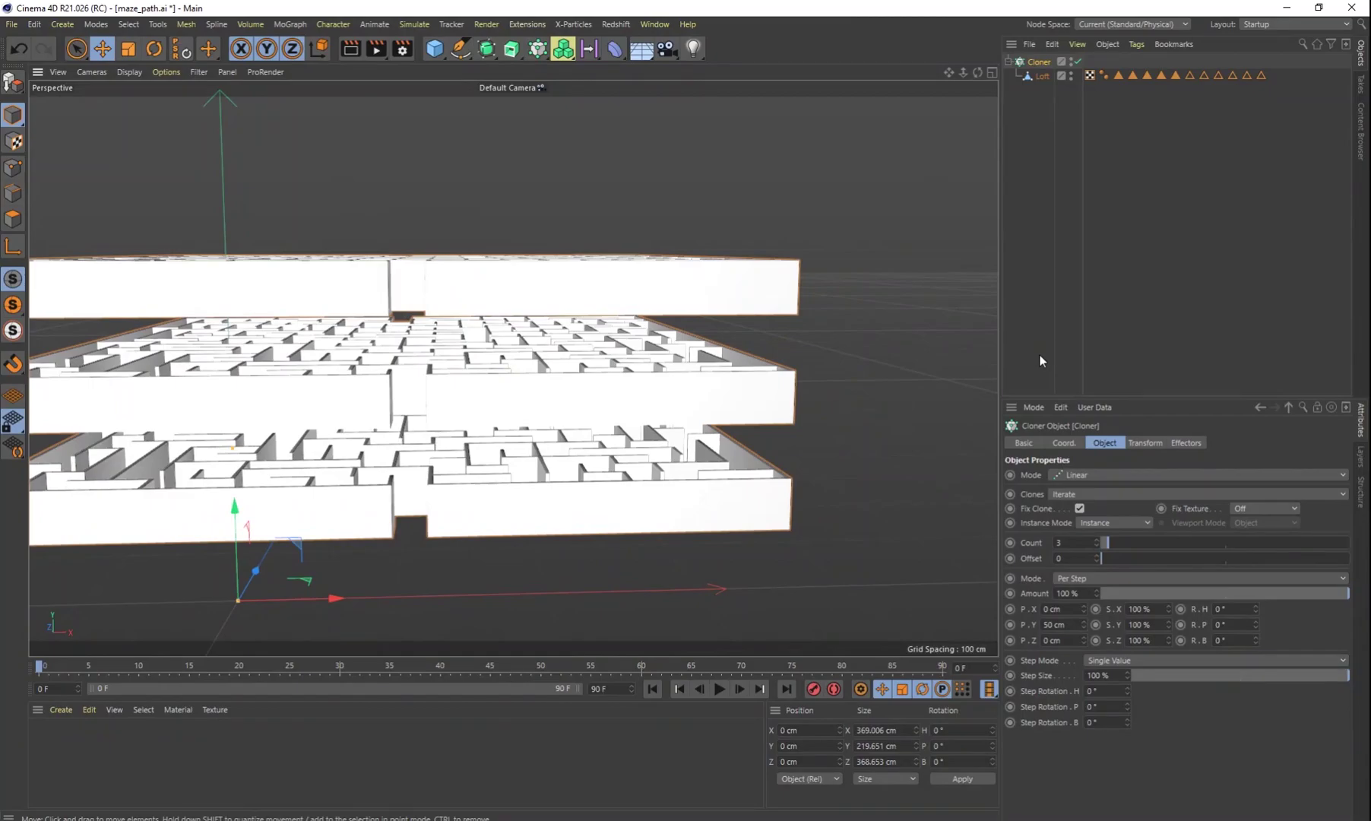
left_click(1072, 544)
left_click(1068, 625)
key("Return")
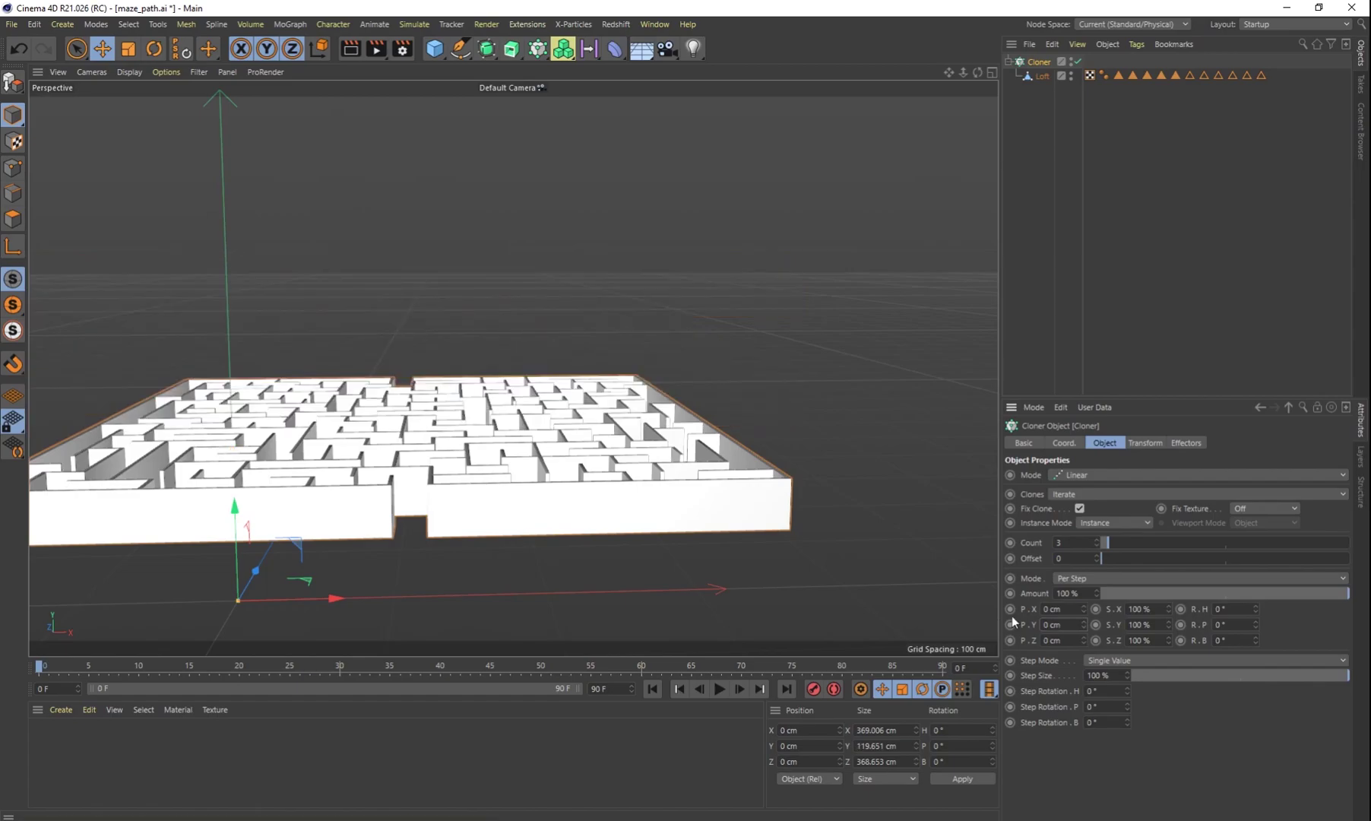
left_click_drag(1086, 637, 1086, 593)
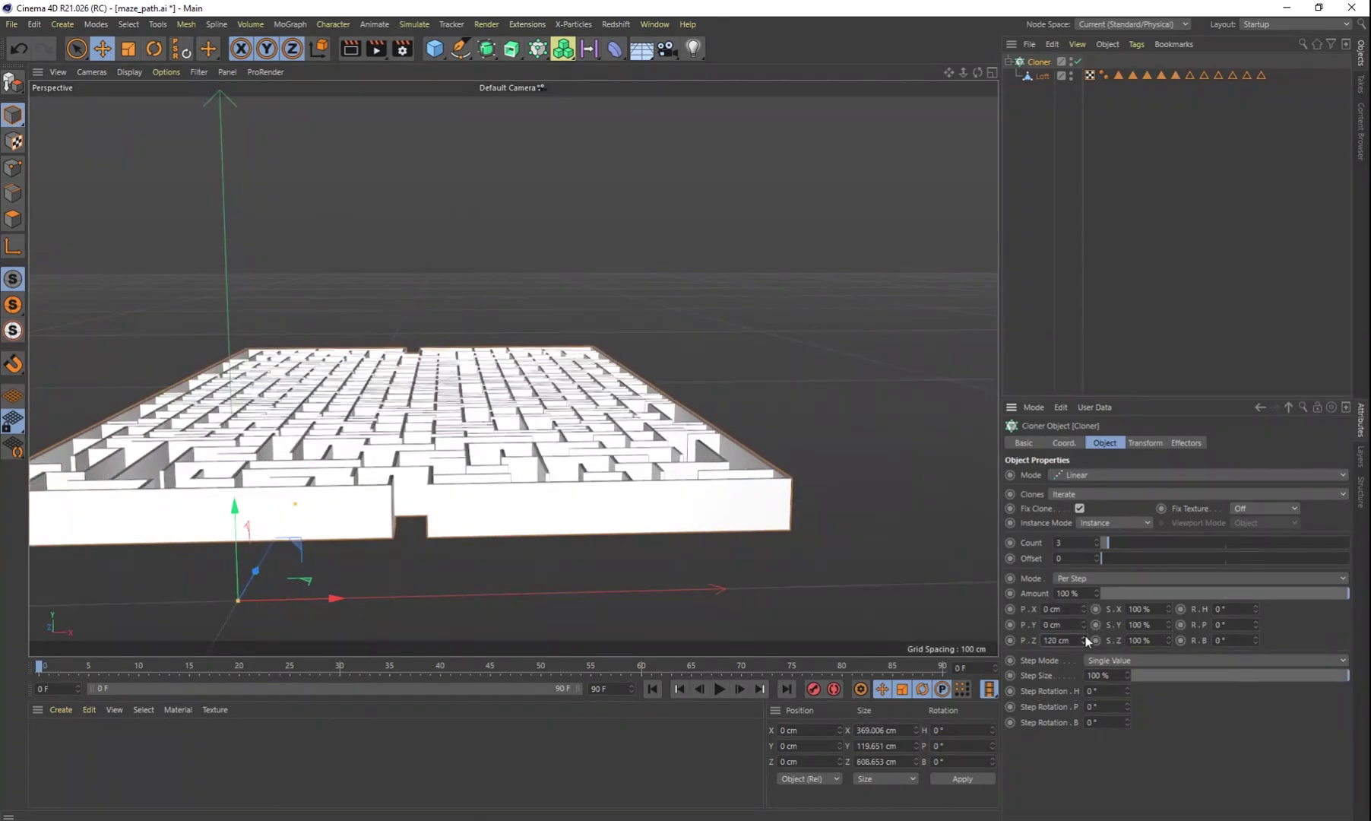
left_click_drag(760, 385, 646, 456, "alt")
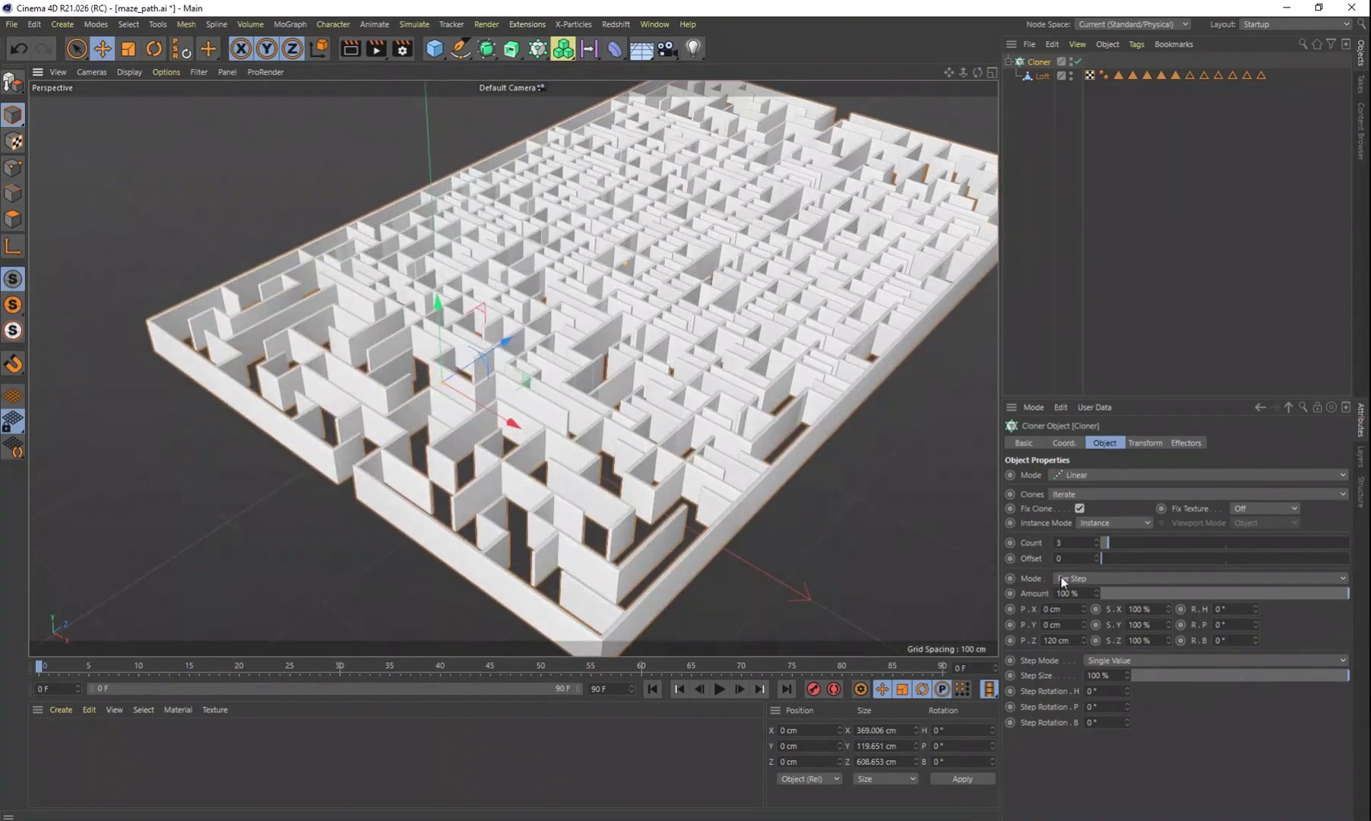
left_click(1085, 637)
left_click_drag(1086, 636, 1085, 604)
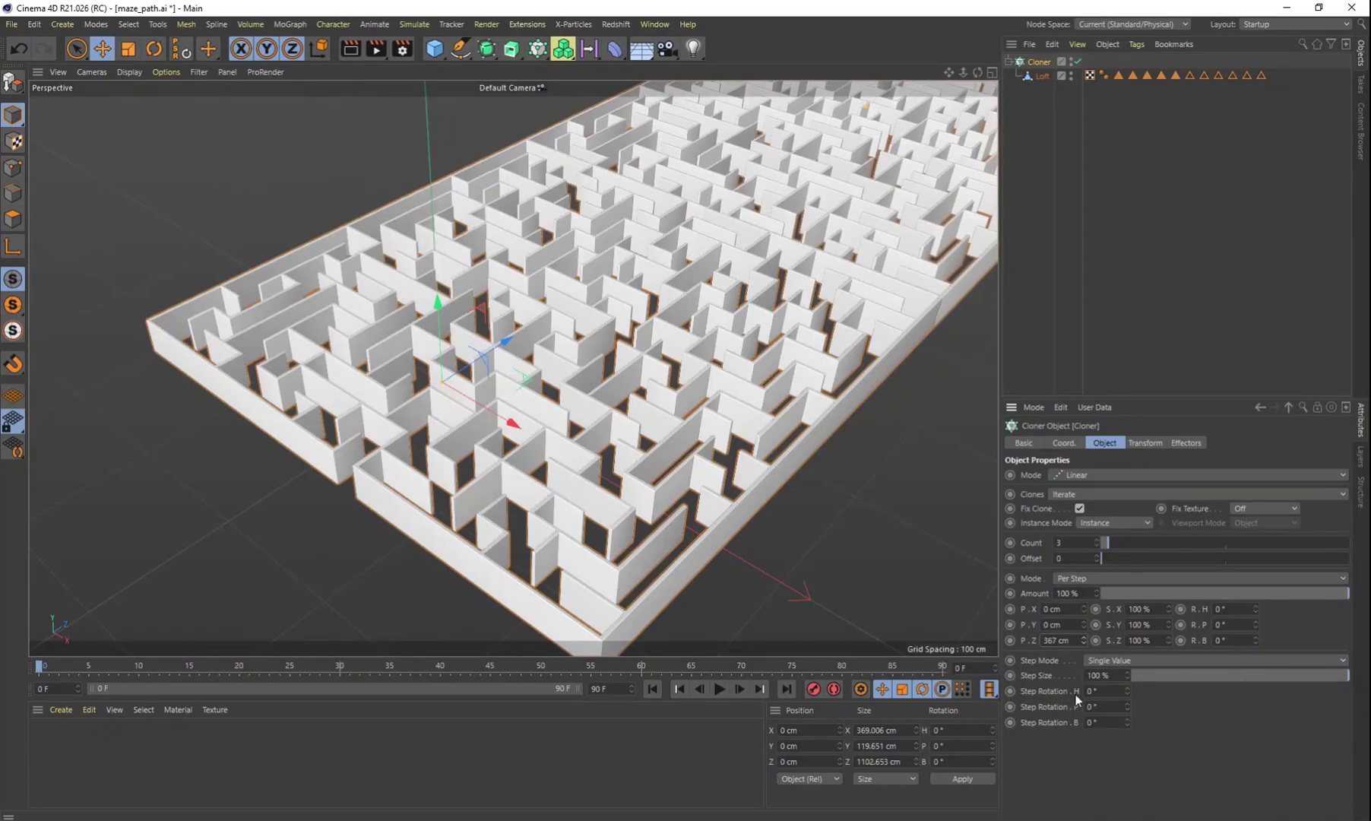
left_click_drag(760, 396, 607, 412, "alt")
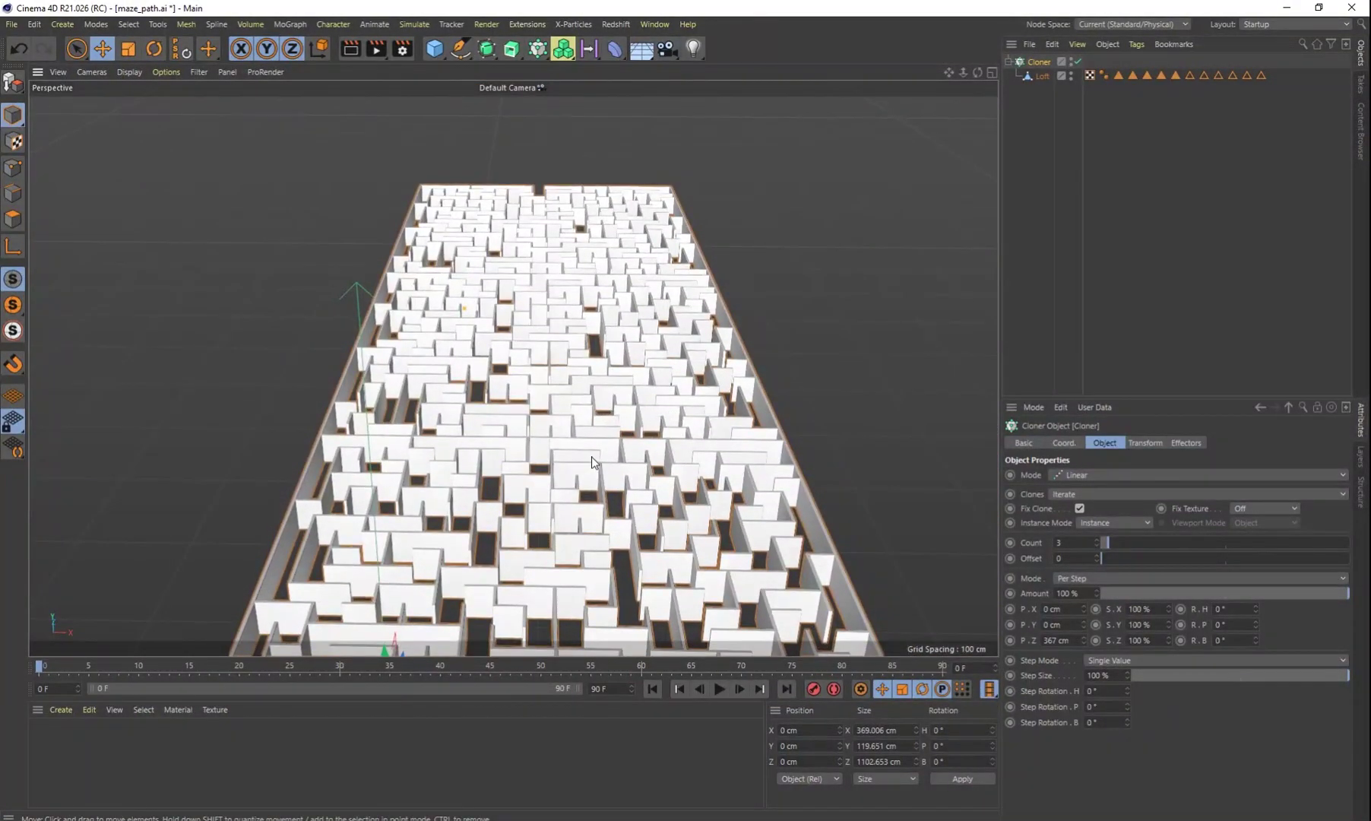
left_click_drag(592, 461, 572, 235, "alt")
scroll(596, 360, "up", 4)
scroll(605, 369, "down", 2)
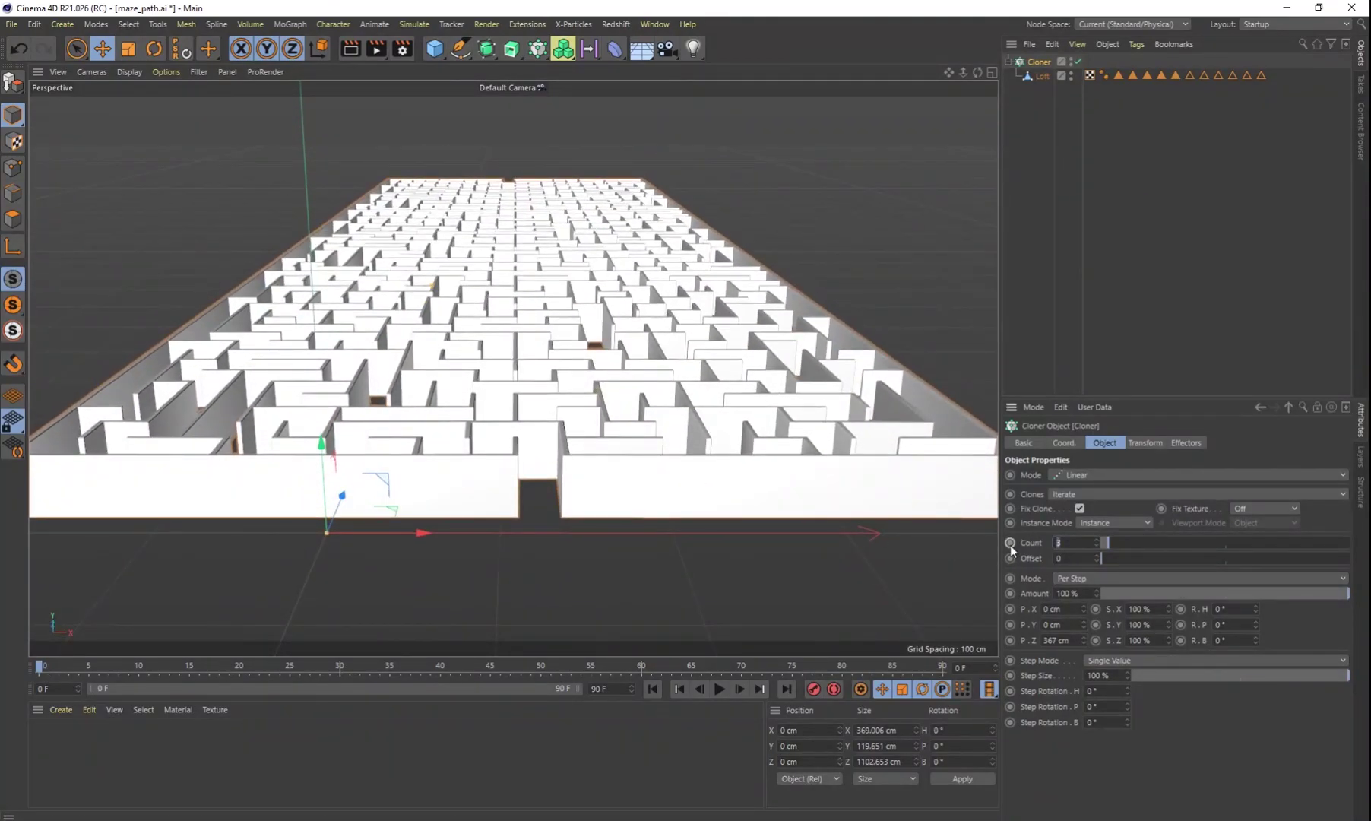
type("10")
key("Return")
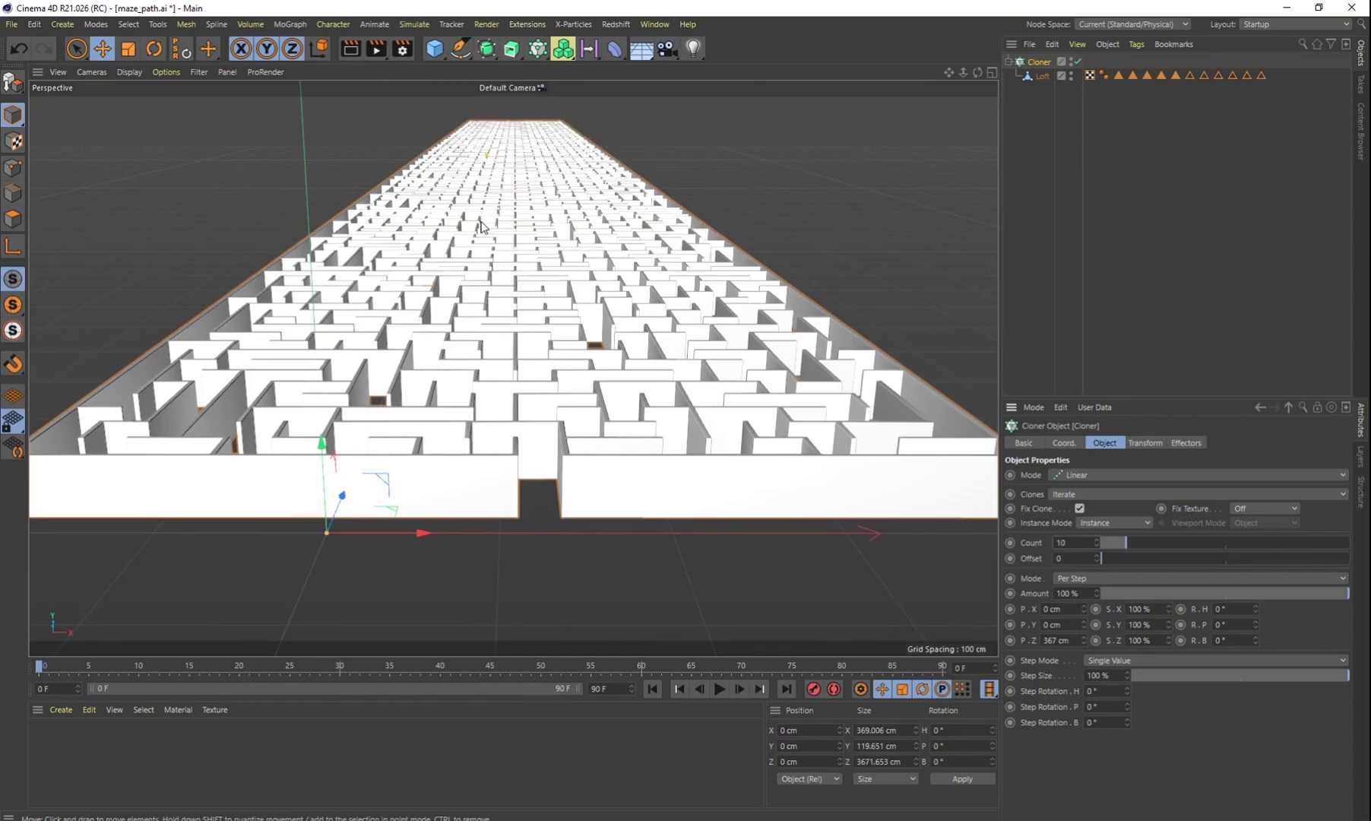
scroll(582, 372, "up", 3)
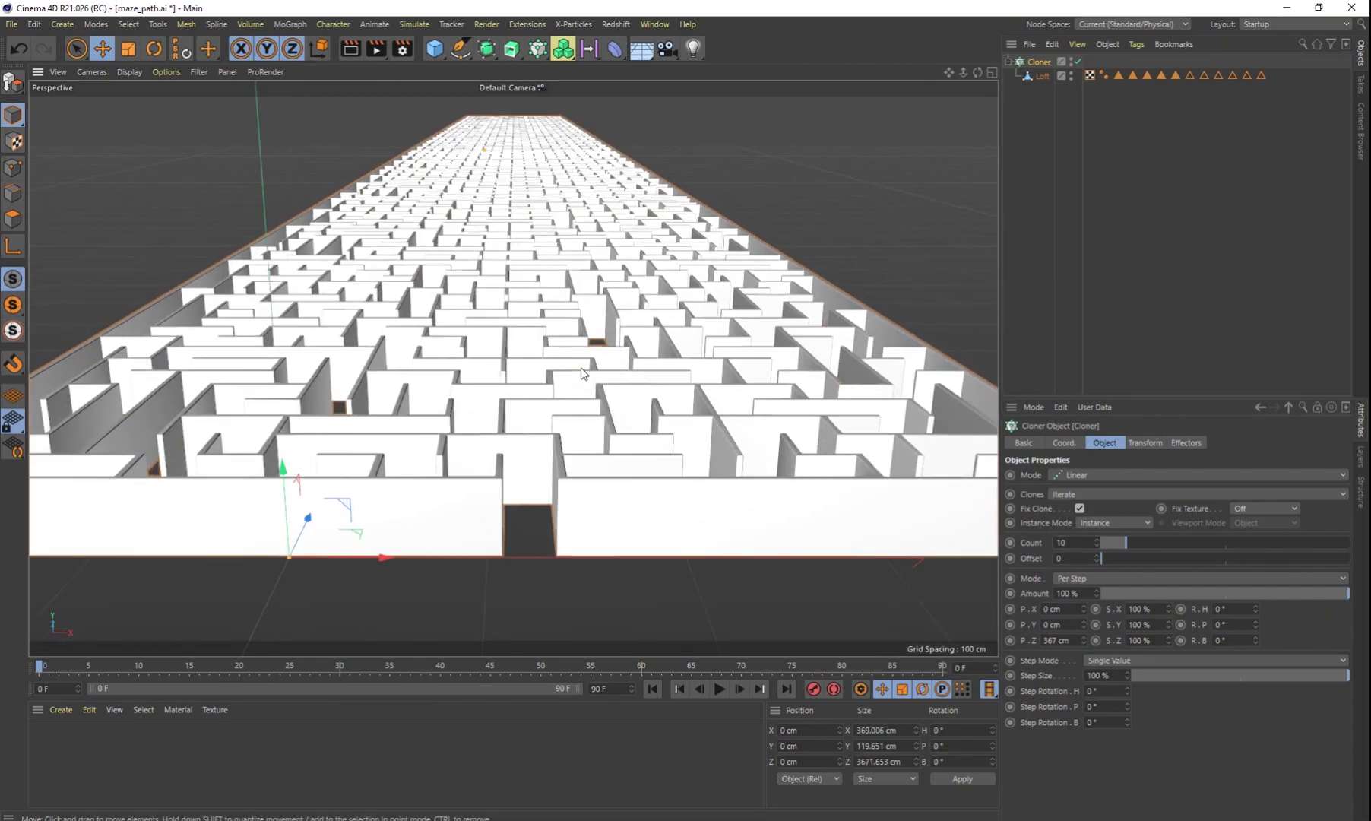
scroll(582, 437, "up", 3)
scroll(581, 427, "down", 1)
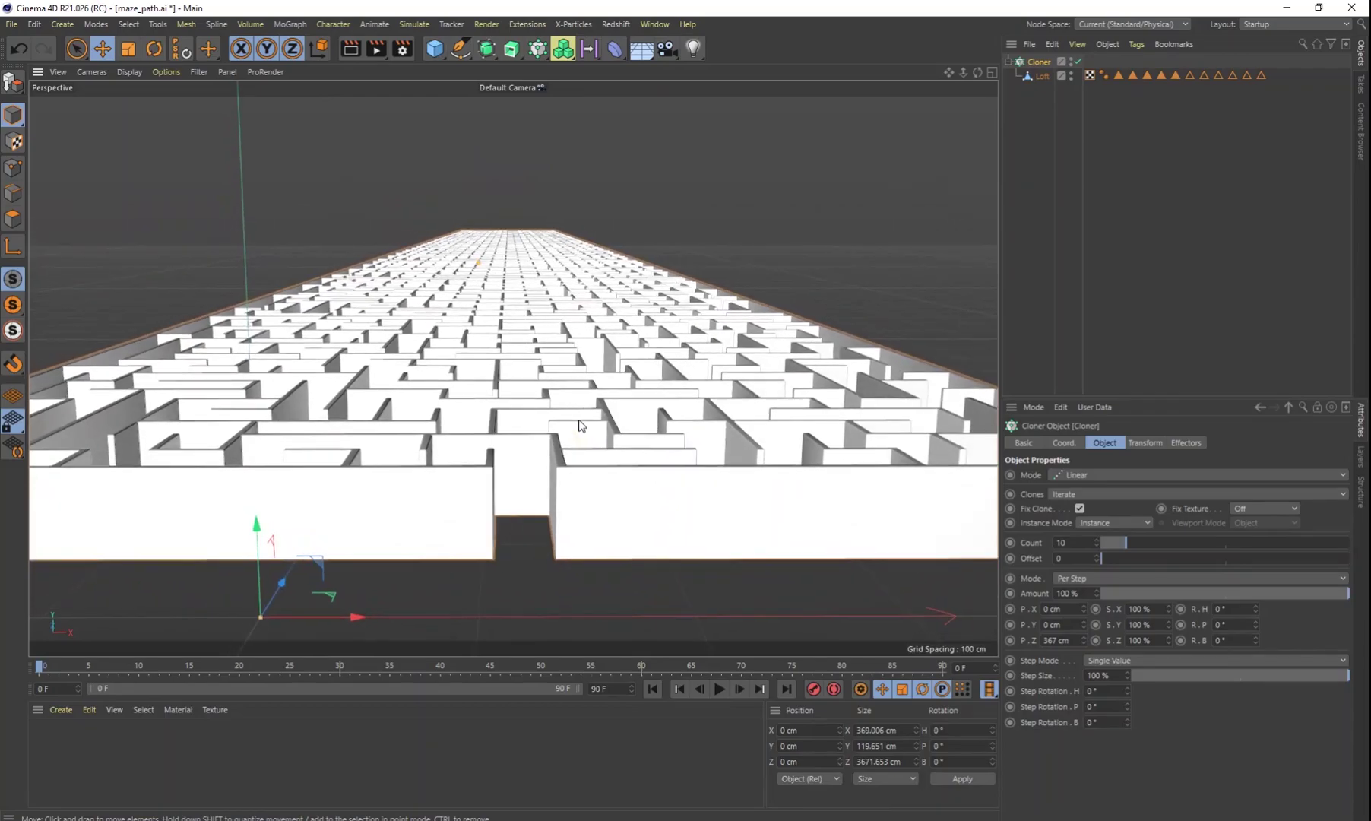
scroll(581, 426, "up", 4)
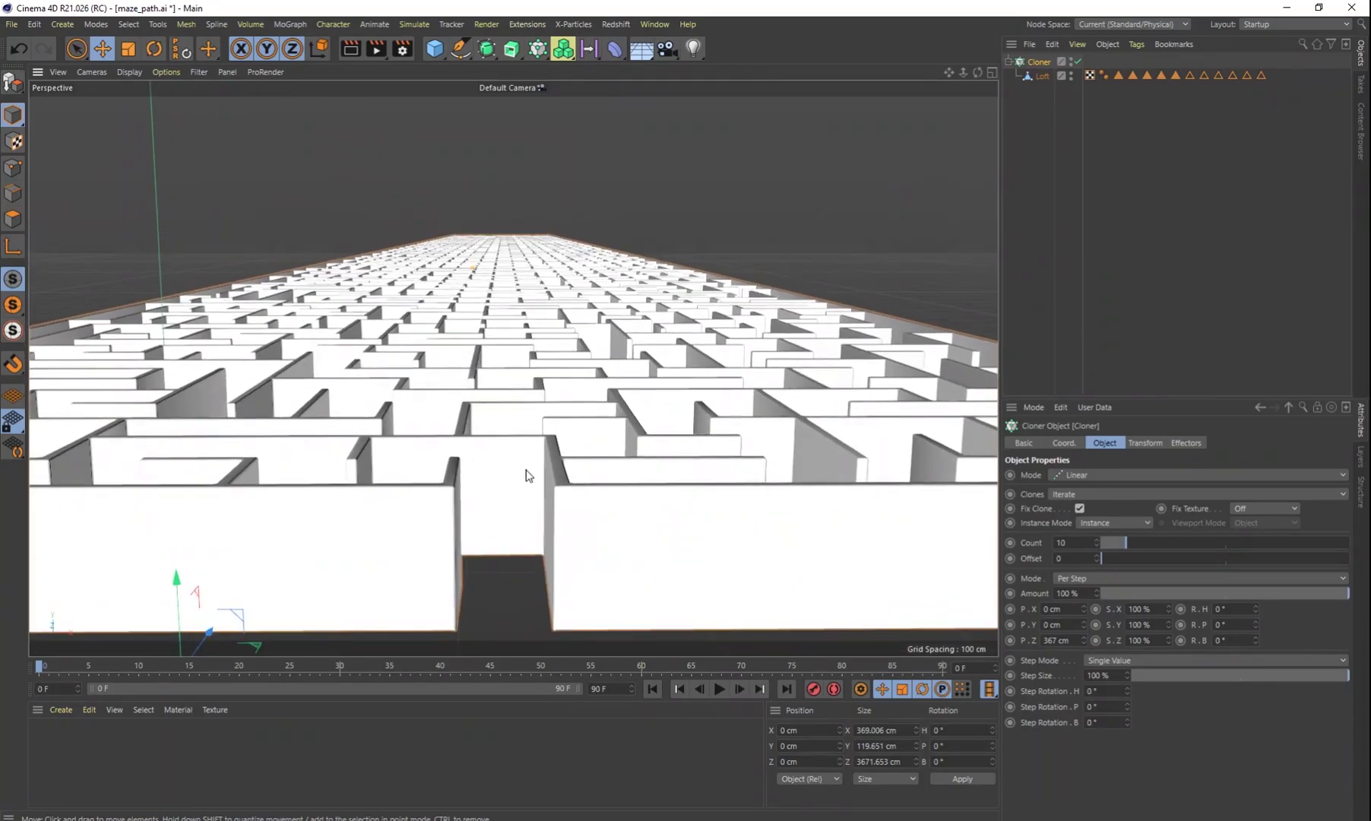
scroll(530, 477, "down", 2)
left_click_drag(513, 486, 556, 350, "alt")
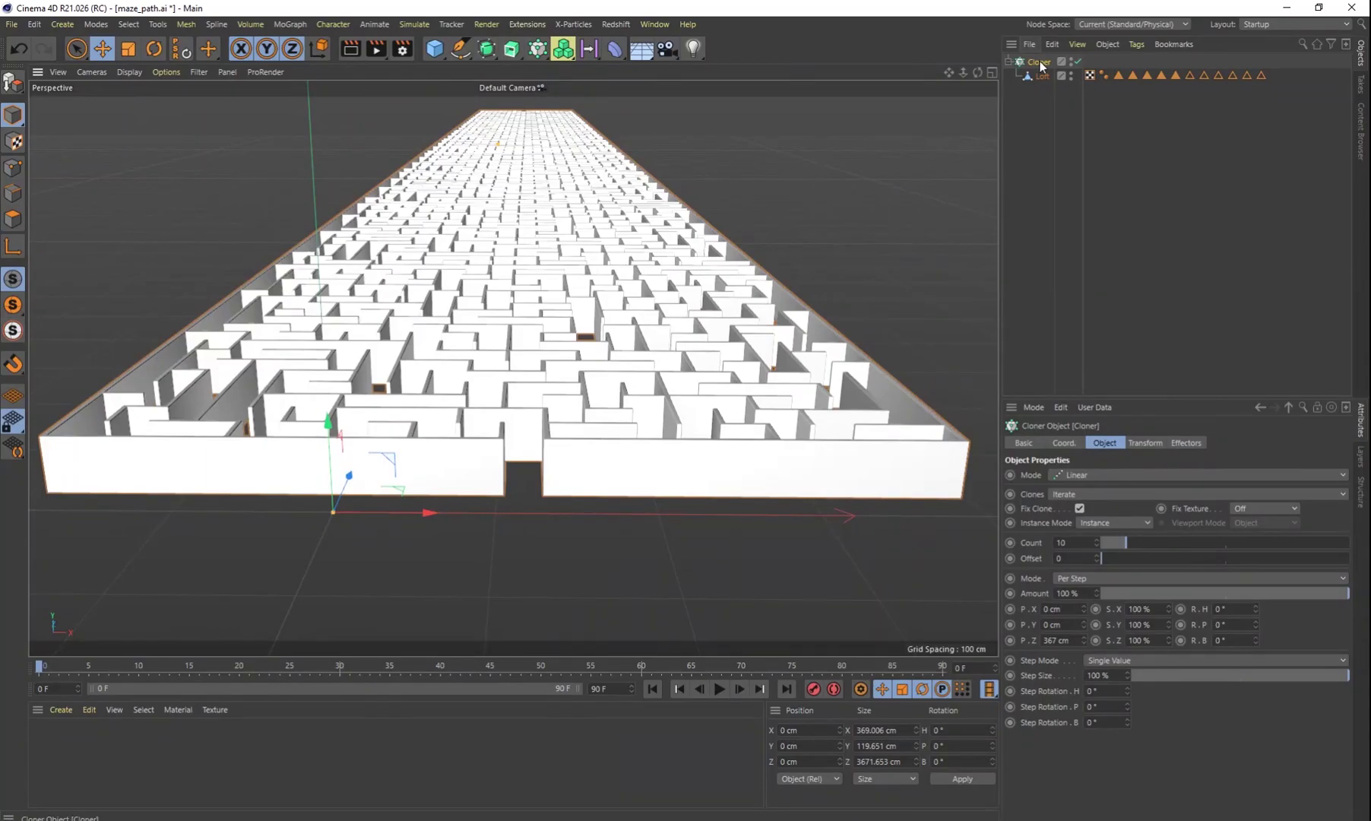
Step: Switch the Cloner to Grid Array mode with a count of 3, 1, 1
left_click(1090, 473)
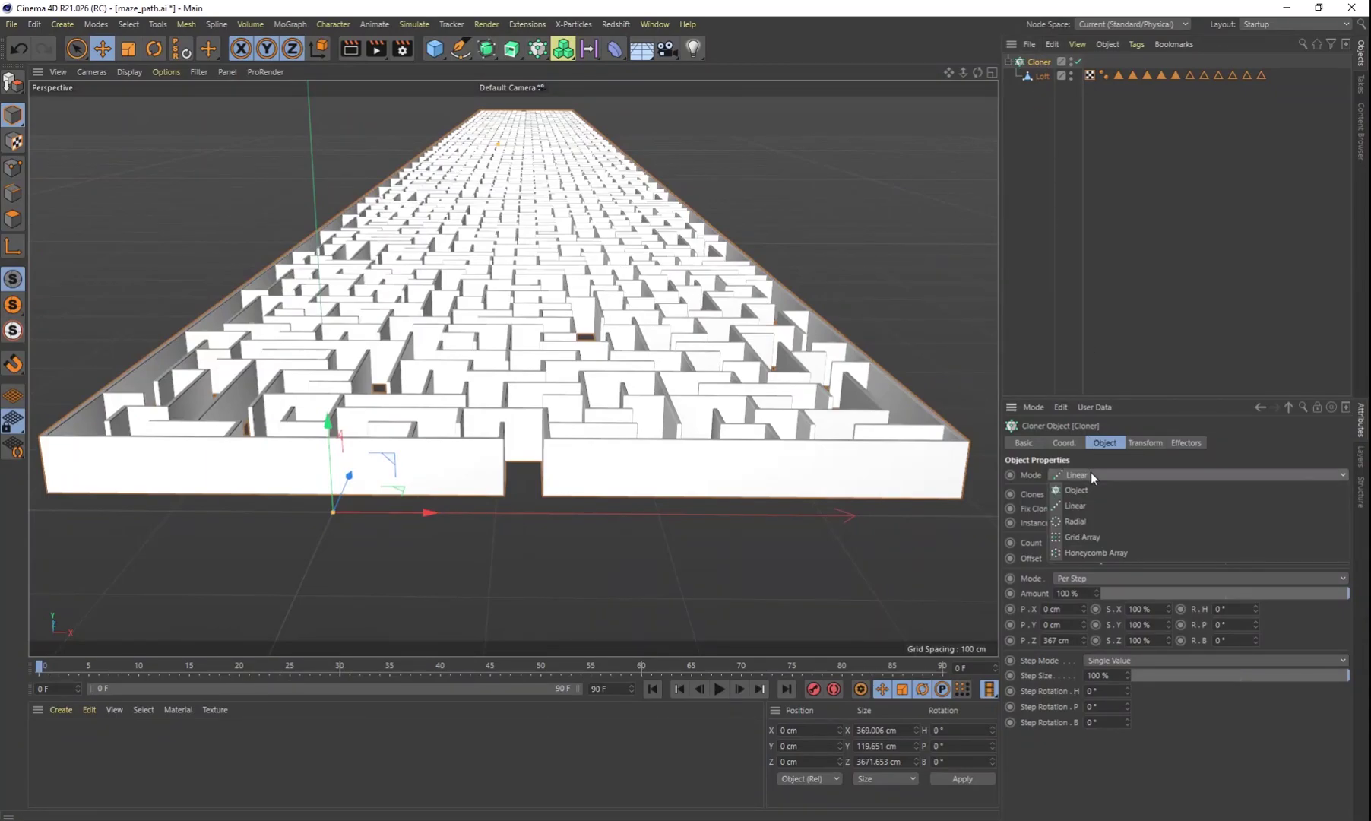
left_click(1101, 537)
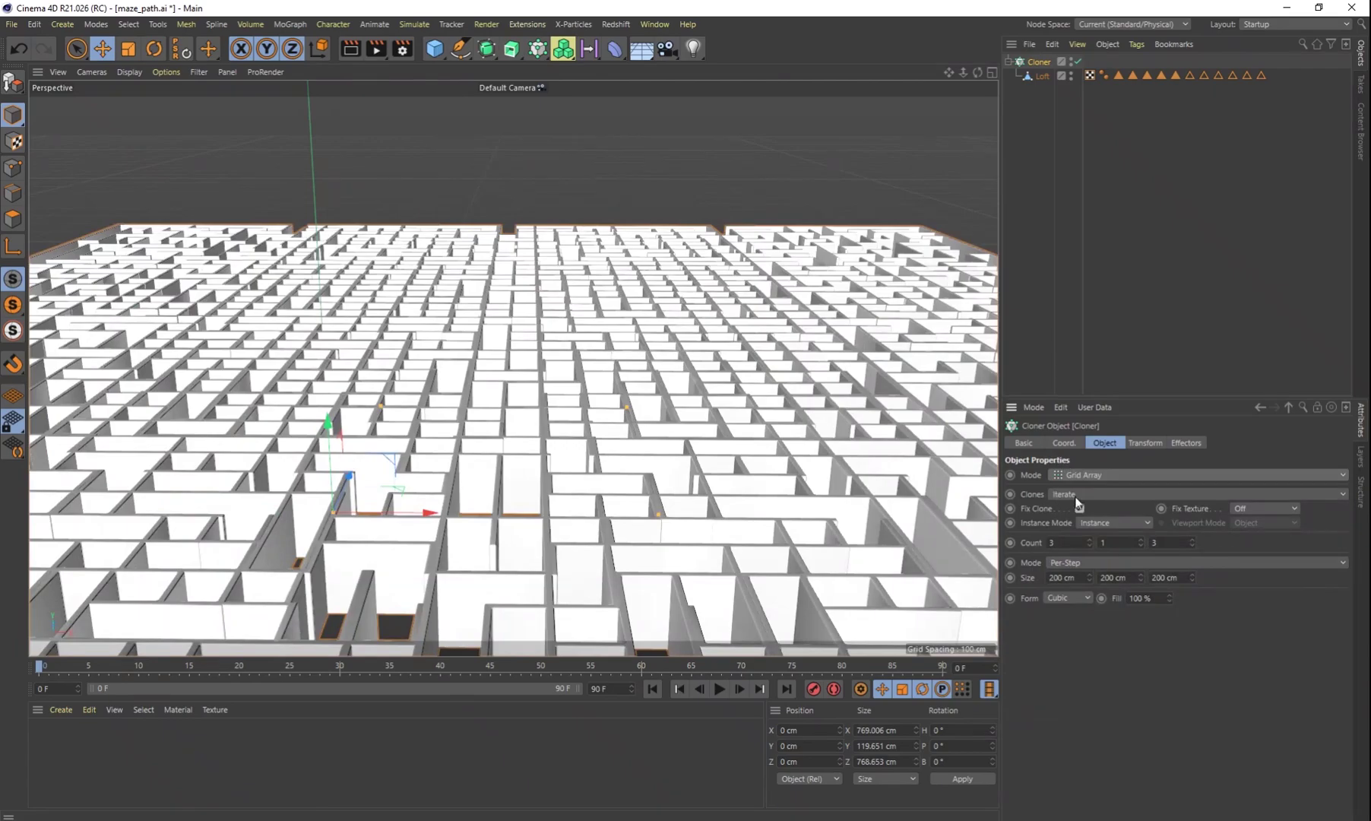
left_click(1089, 547)
left_click(1088, 547)
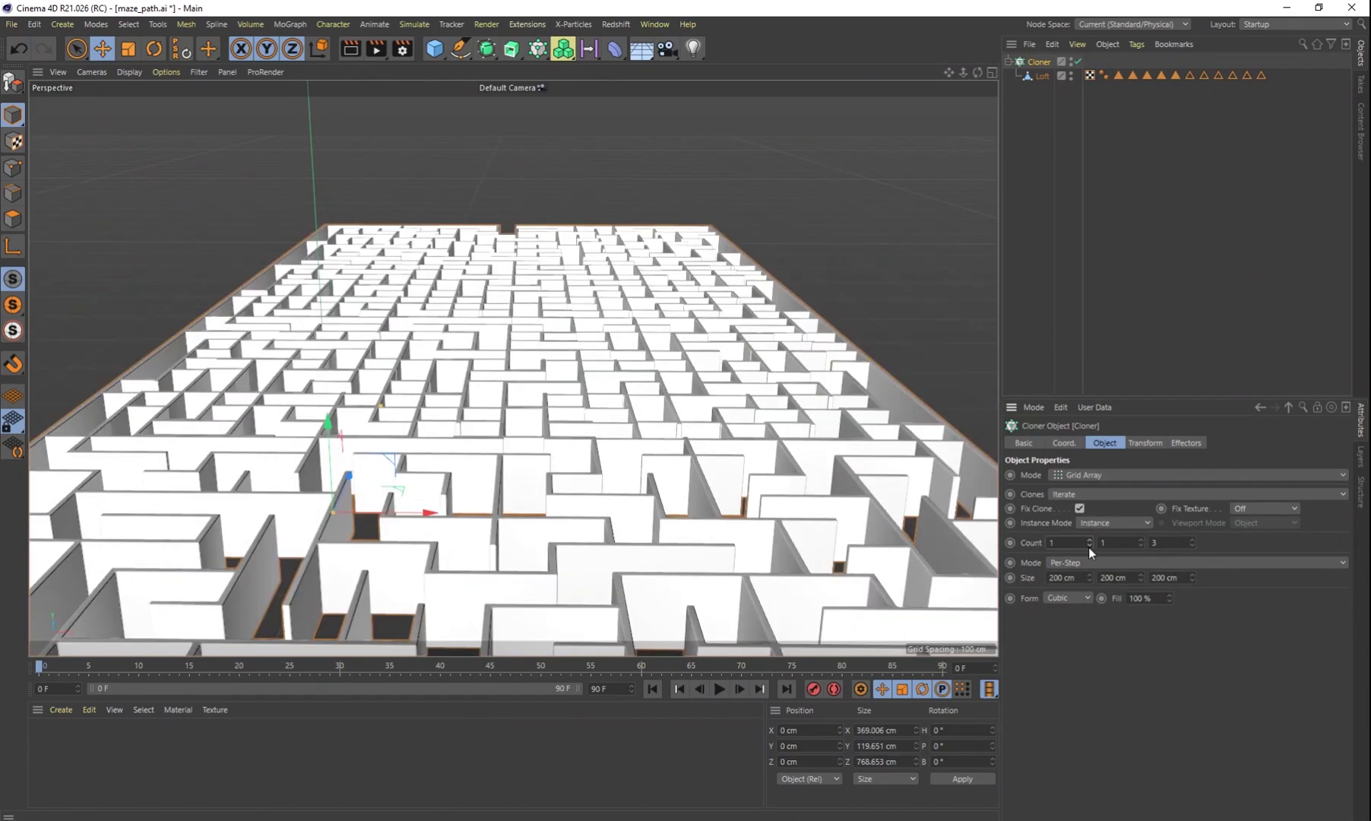
left_click(1191, 545)
left_click(1191, 546)
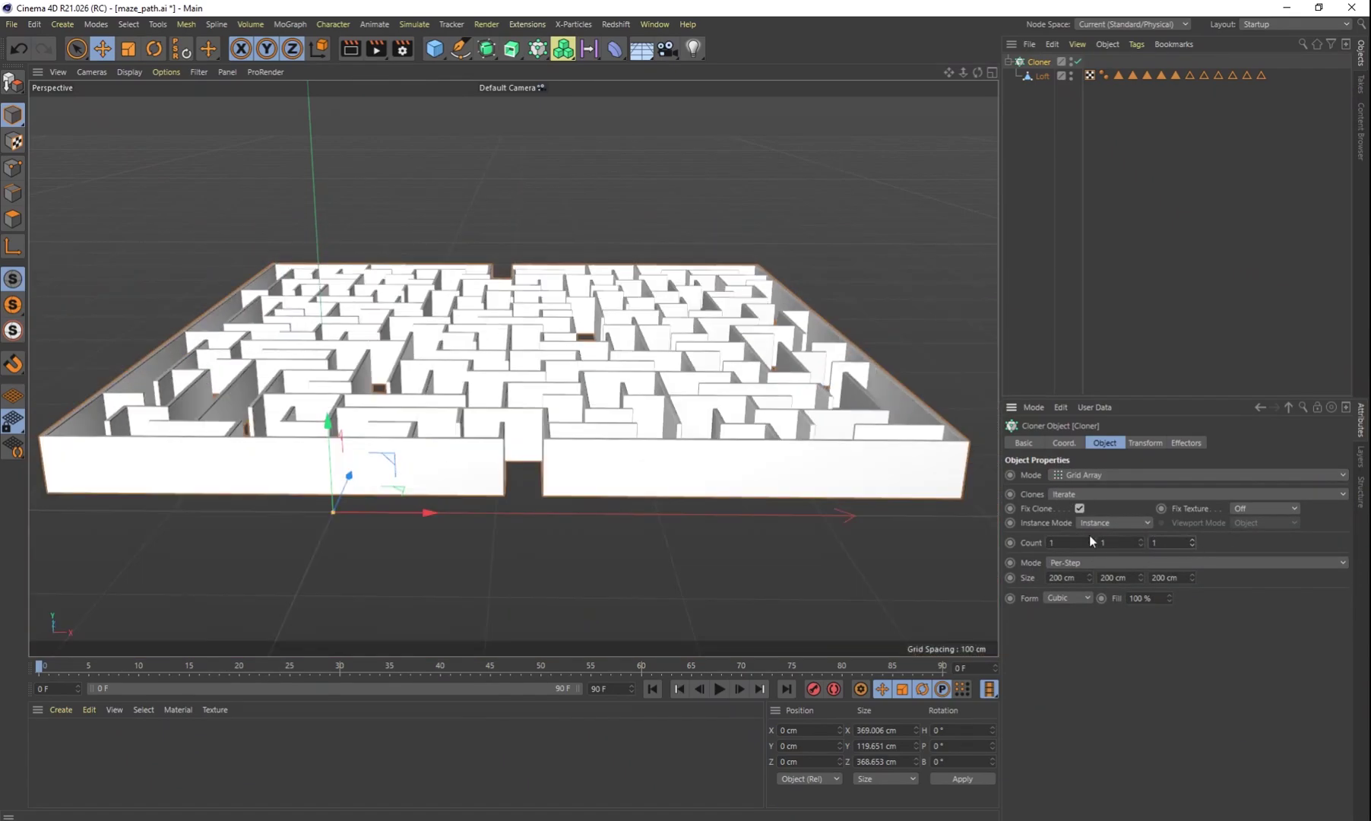
left_click(1192, 539)
left_click(1192, 539)
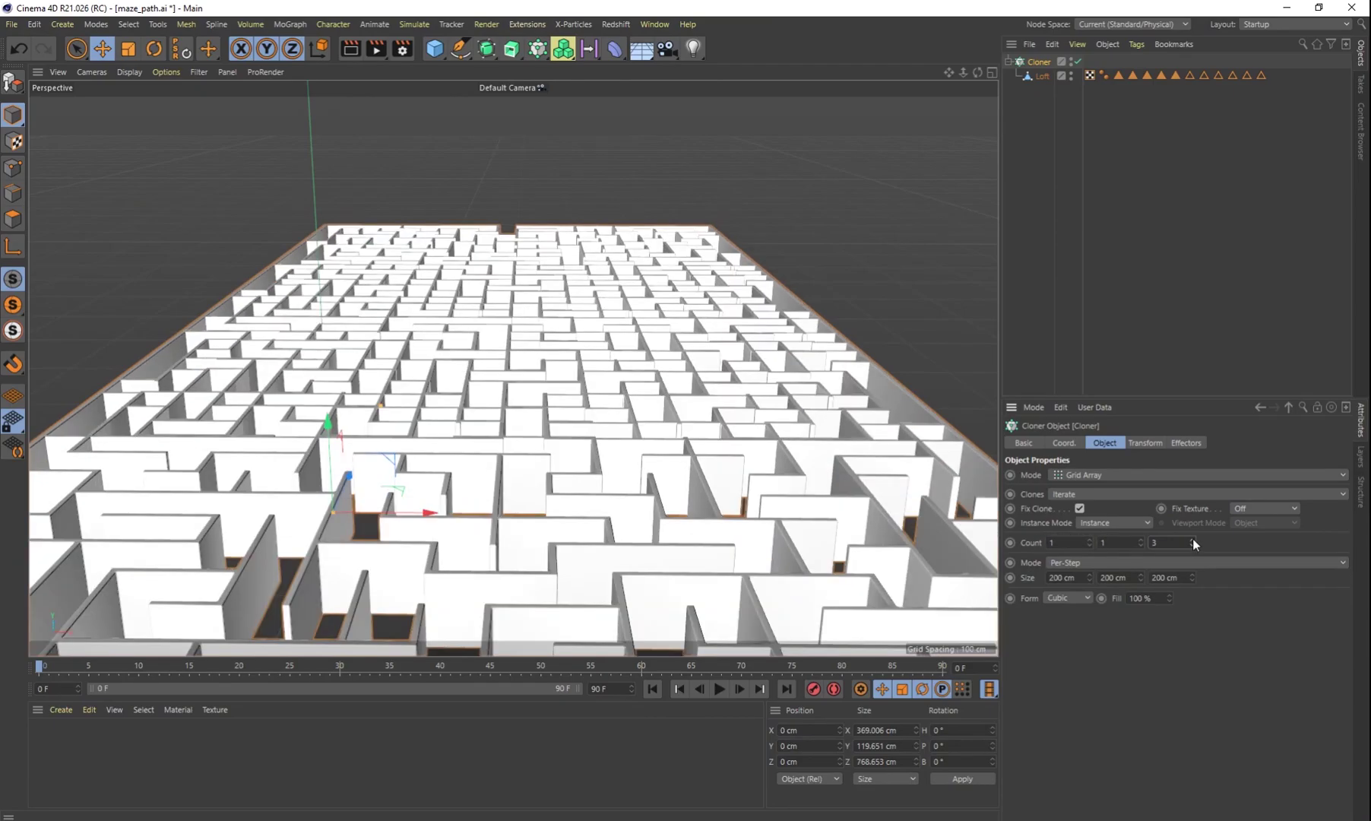
mouse_move(1191, 572)
left_mouse_down()
mouse_move(1192, 533)
mouse_move(1193, 575)
left_mouse_up()
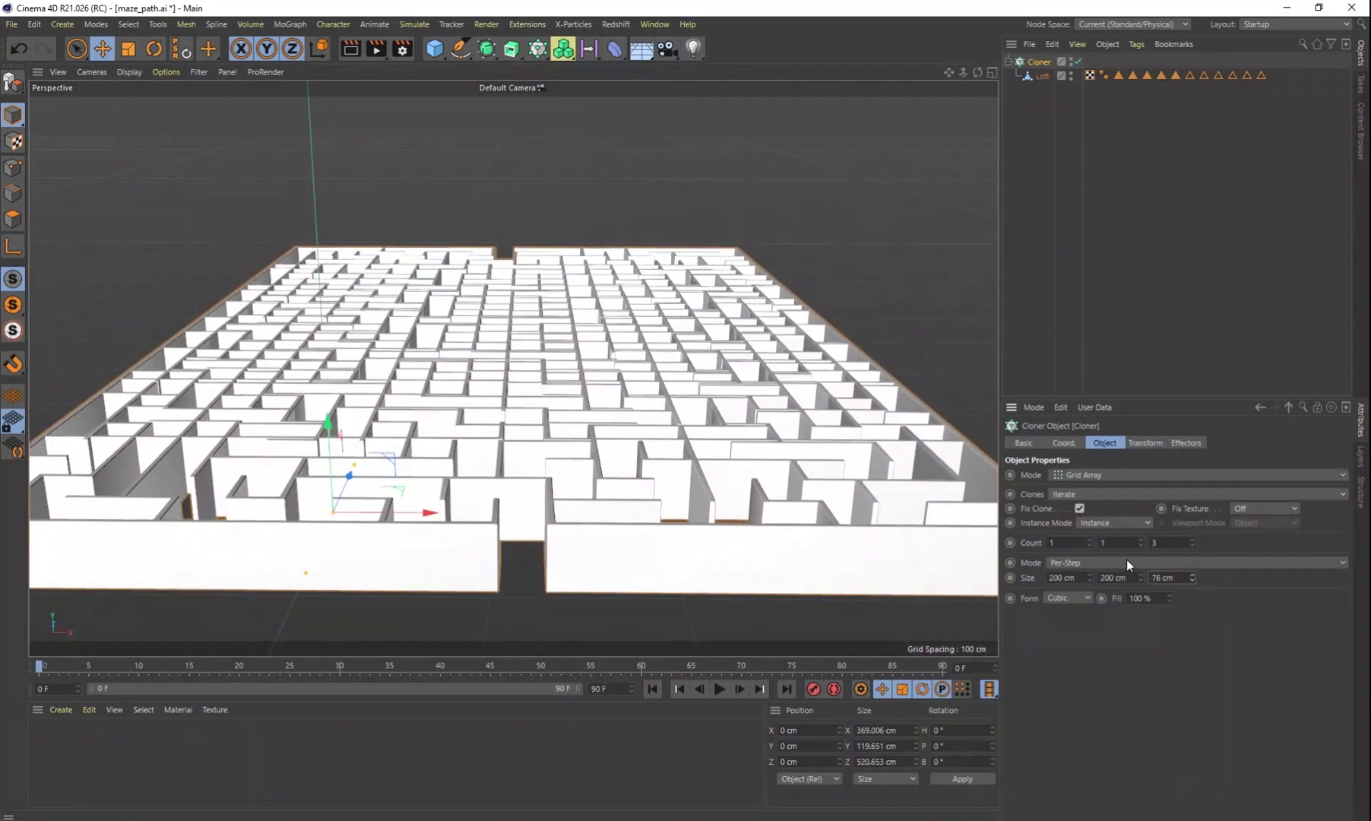
left_click(1089, 538)
left_click(1089, 539)
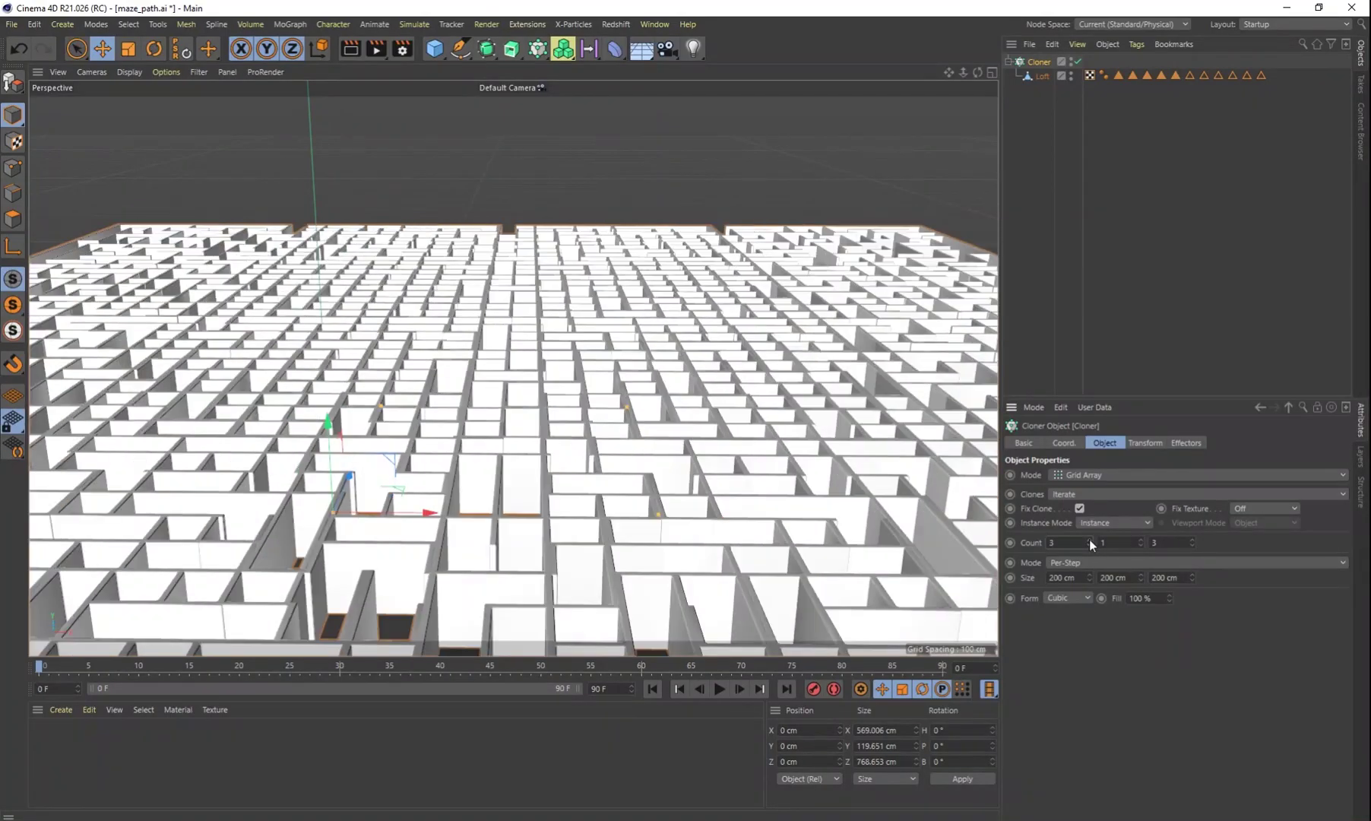
left_click(1192, 545)
left_click(1192, 545)
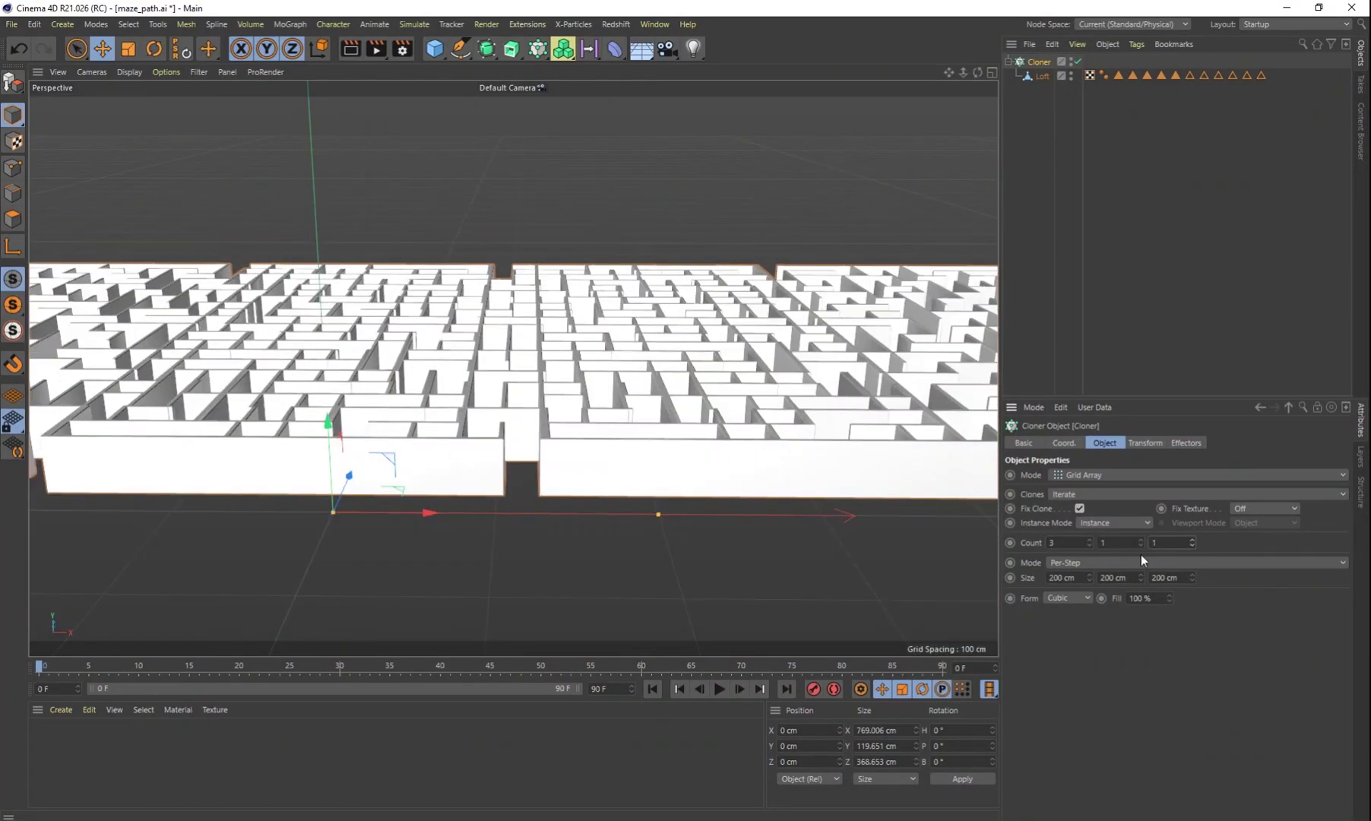
Step: Set the Cloner's Size X spacing to 367 cm
left_click_drag(1090, 576, 1089, 571)
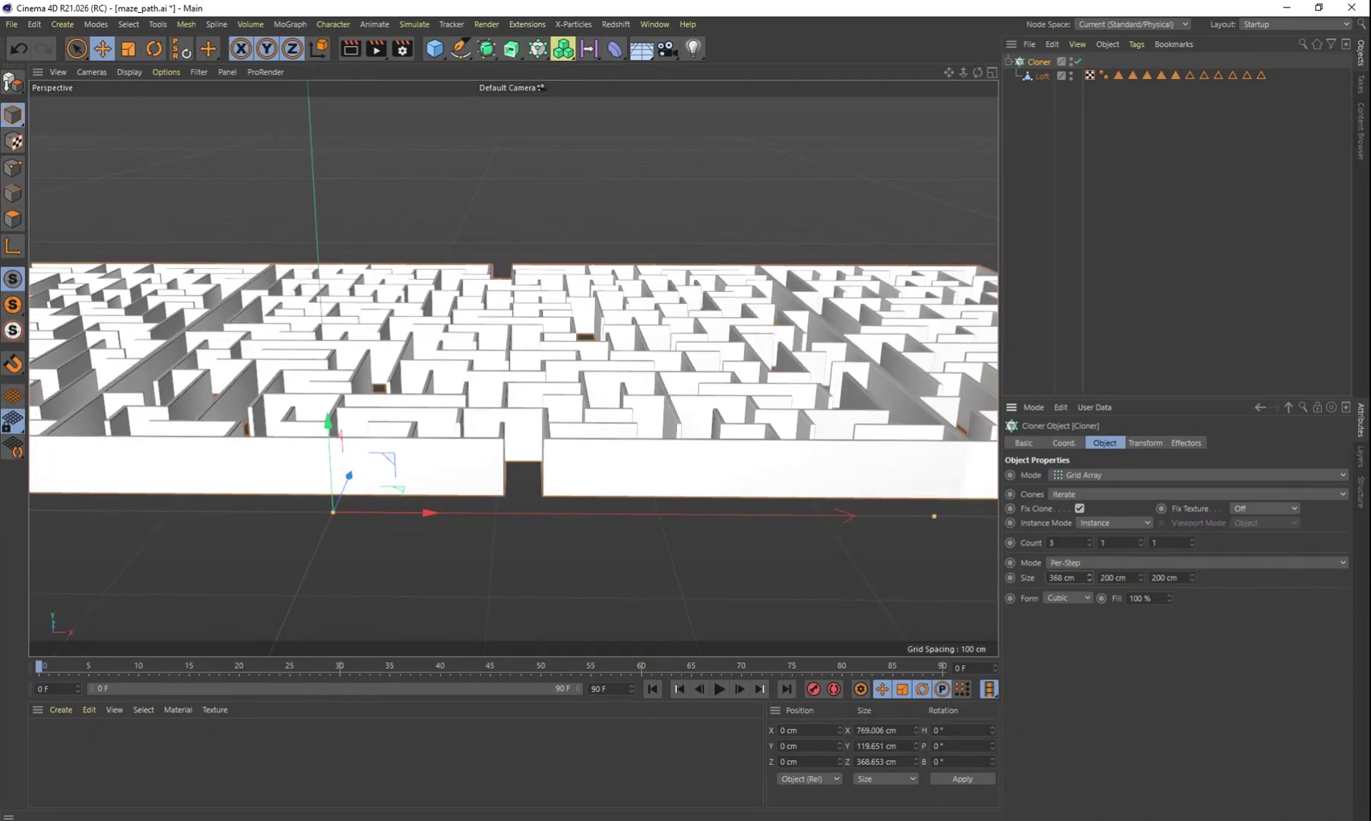
double_click(1065, 578)
type("367")
key("Return")
scroll(564, 370, "up", 5)
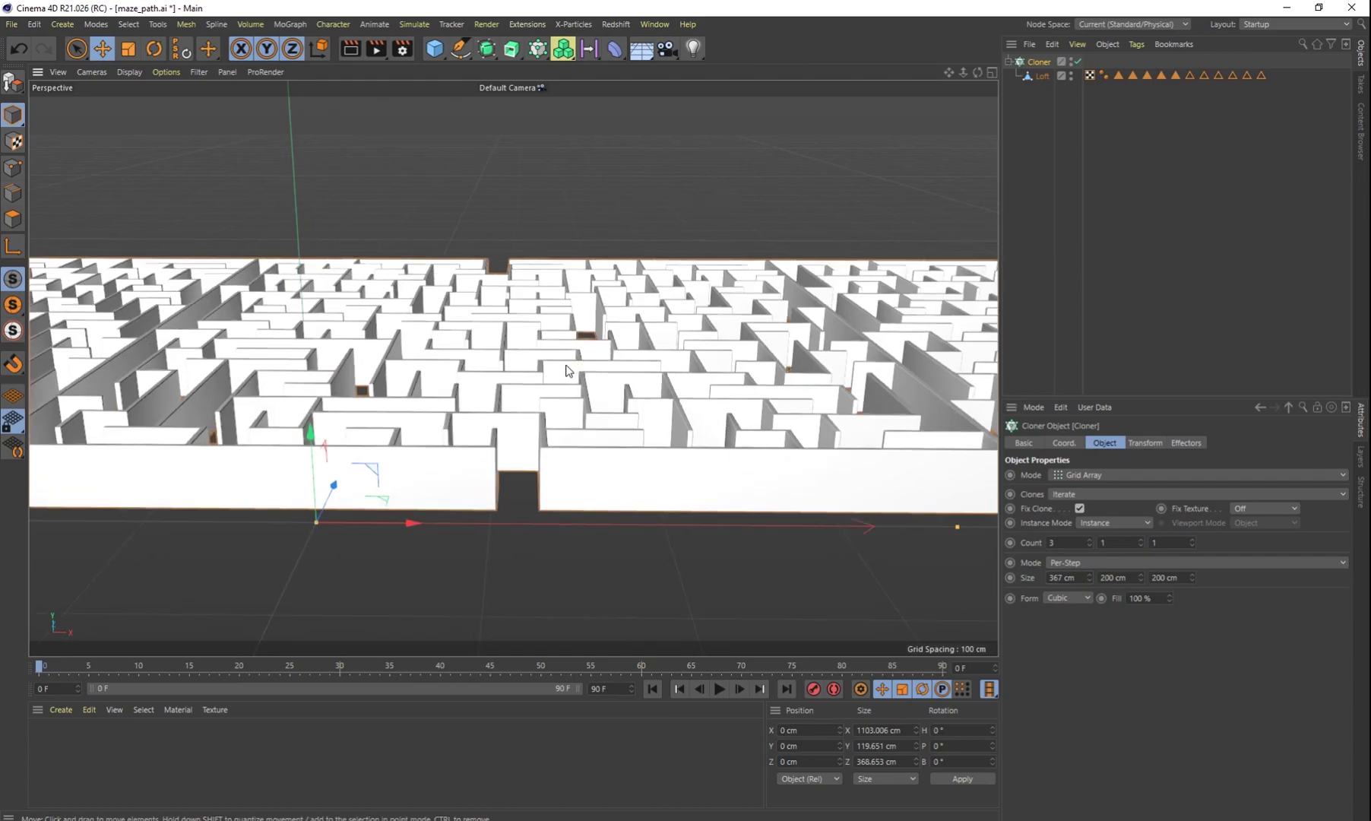
scroll(564, 370, "down", 5)
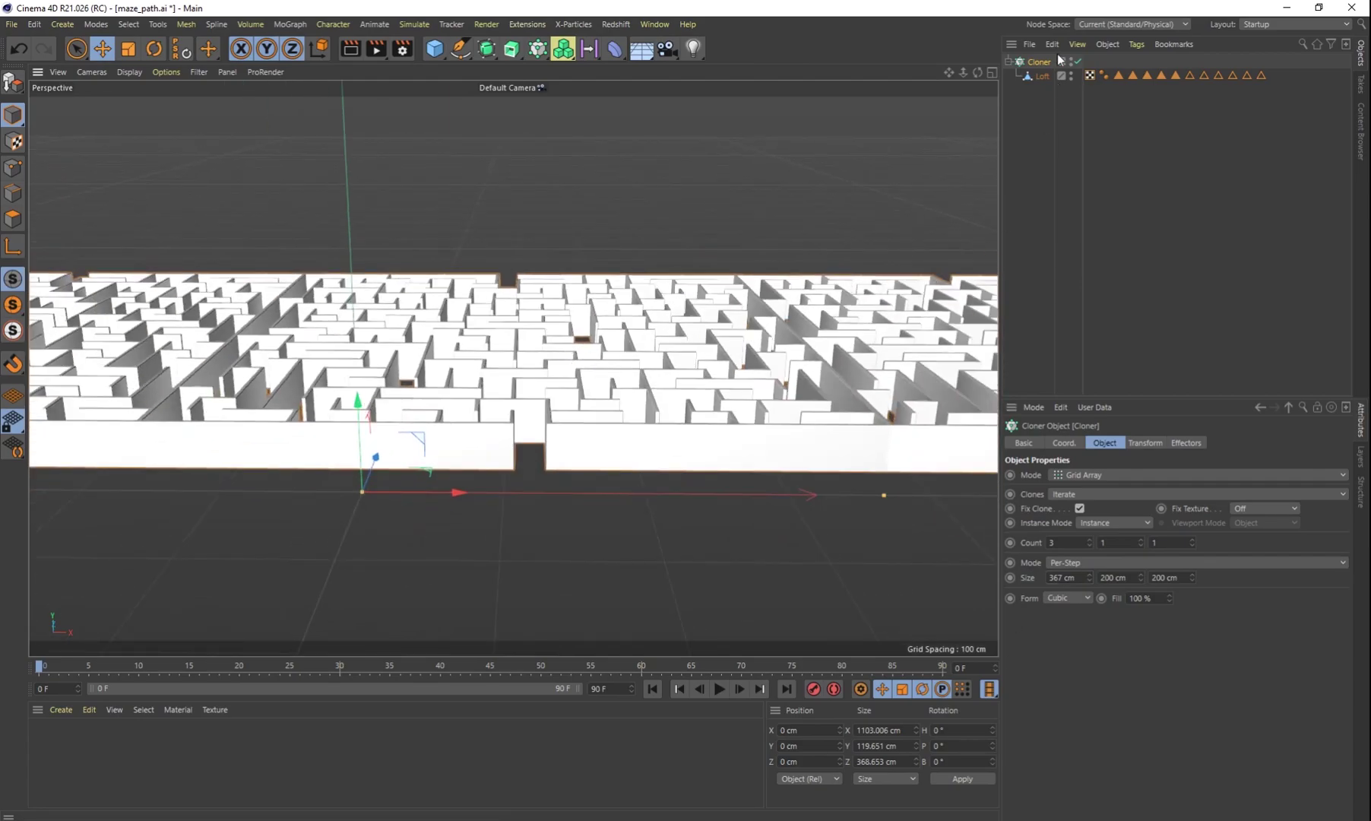
Step: Add a new Cloner.1 from MoGraph and nest the first maze Cloner inside it
left_click(299, 26)
left_click(301, 67)
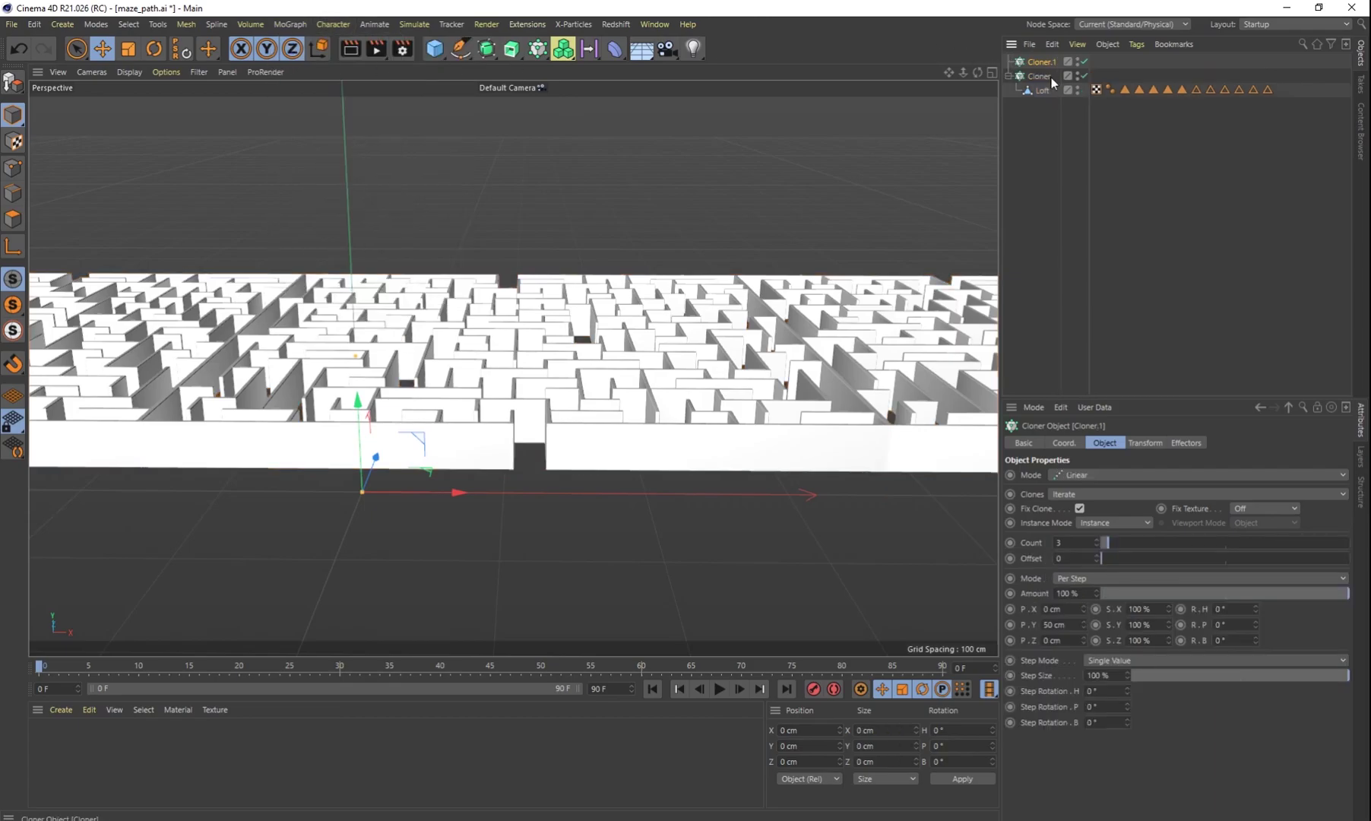
left_click_drag(1049, 66, 1047, 64)
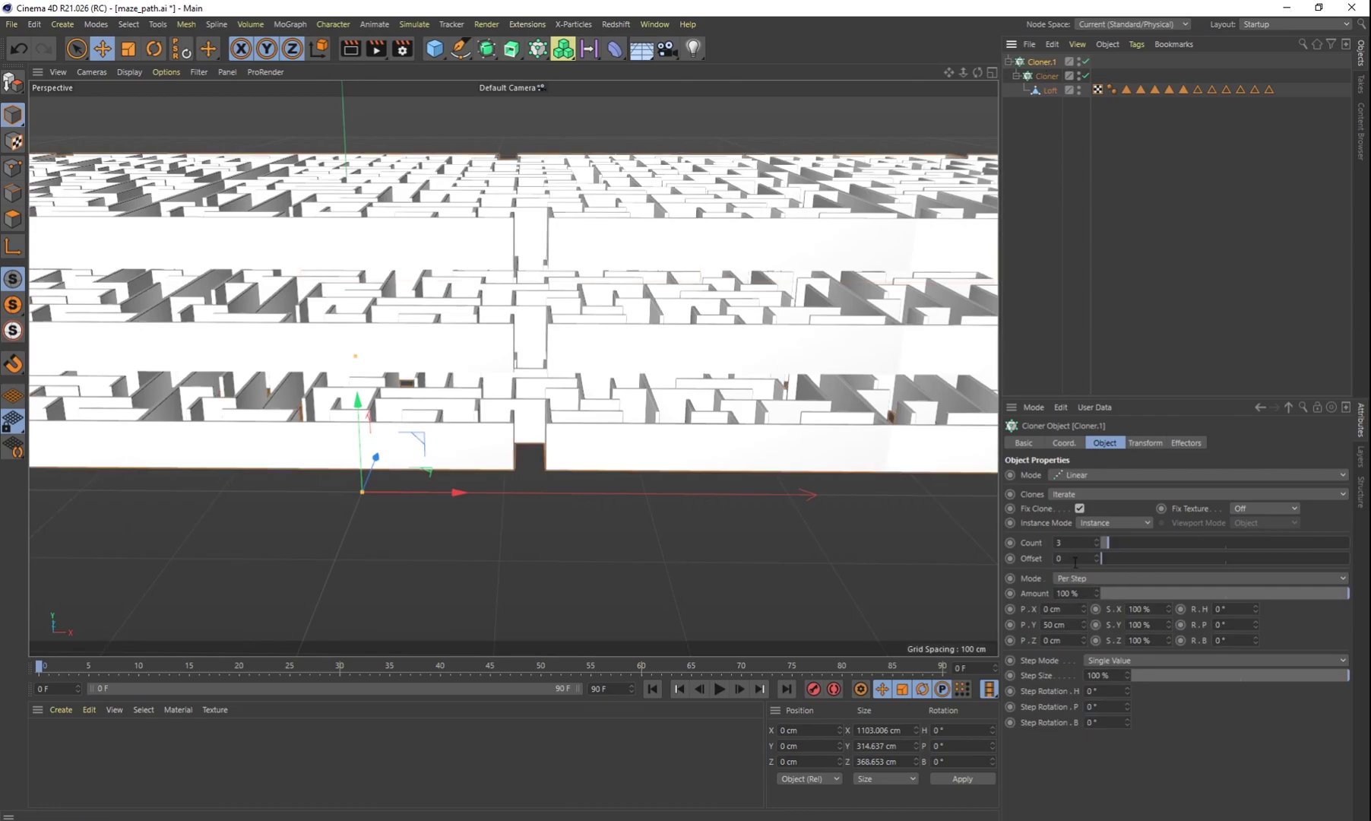
Step: Set Cloner.1's offset to P.Y 0 cm and P.Z 367 cm
left_click(1068, 622)
type("0")
left_click(1064, 640)
type("367")
key("Return")
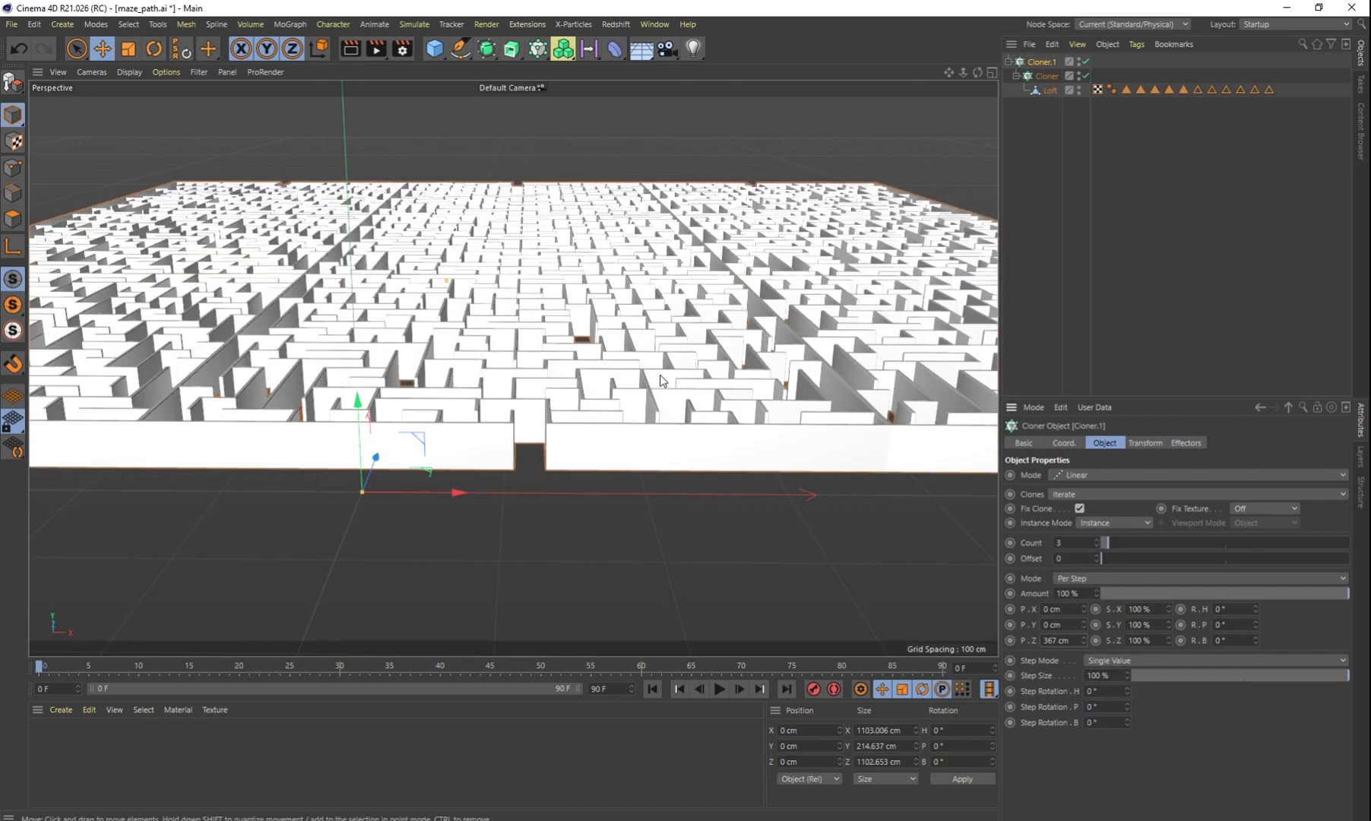
Step: Raise Cloner.1's count to 7 rows of mazes
scroll(513, 334, "up", 2)
left_click_drag(1096, 538, 1096, 539)
left_click_drag(654, 550, 578, 492, "alt")
scroll(578, 493, "up", 6)
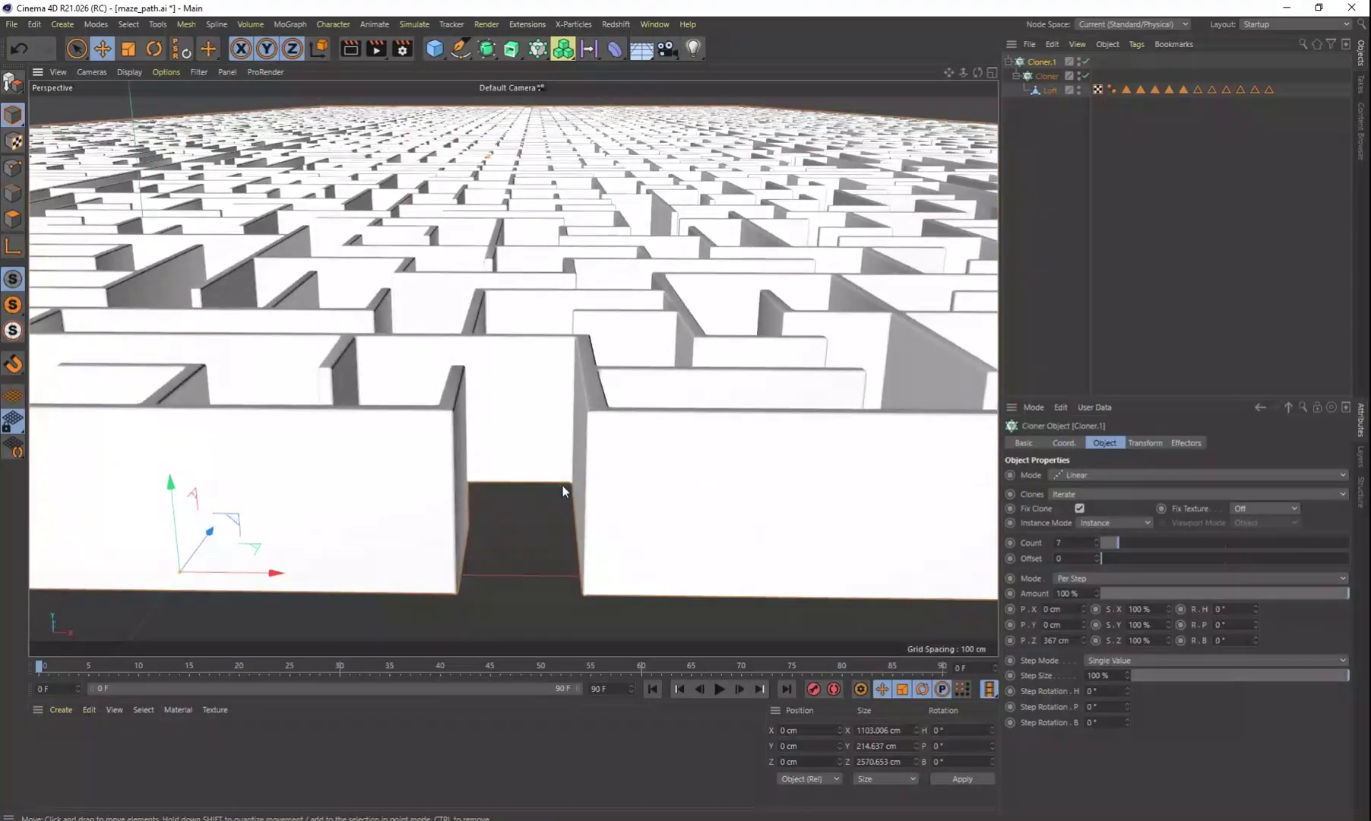
scroll(583, 496, "down", 3)
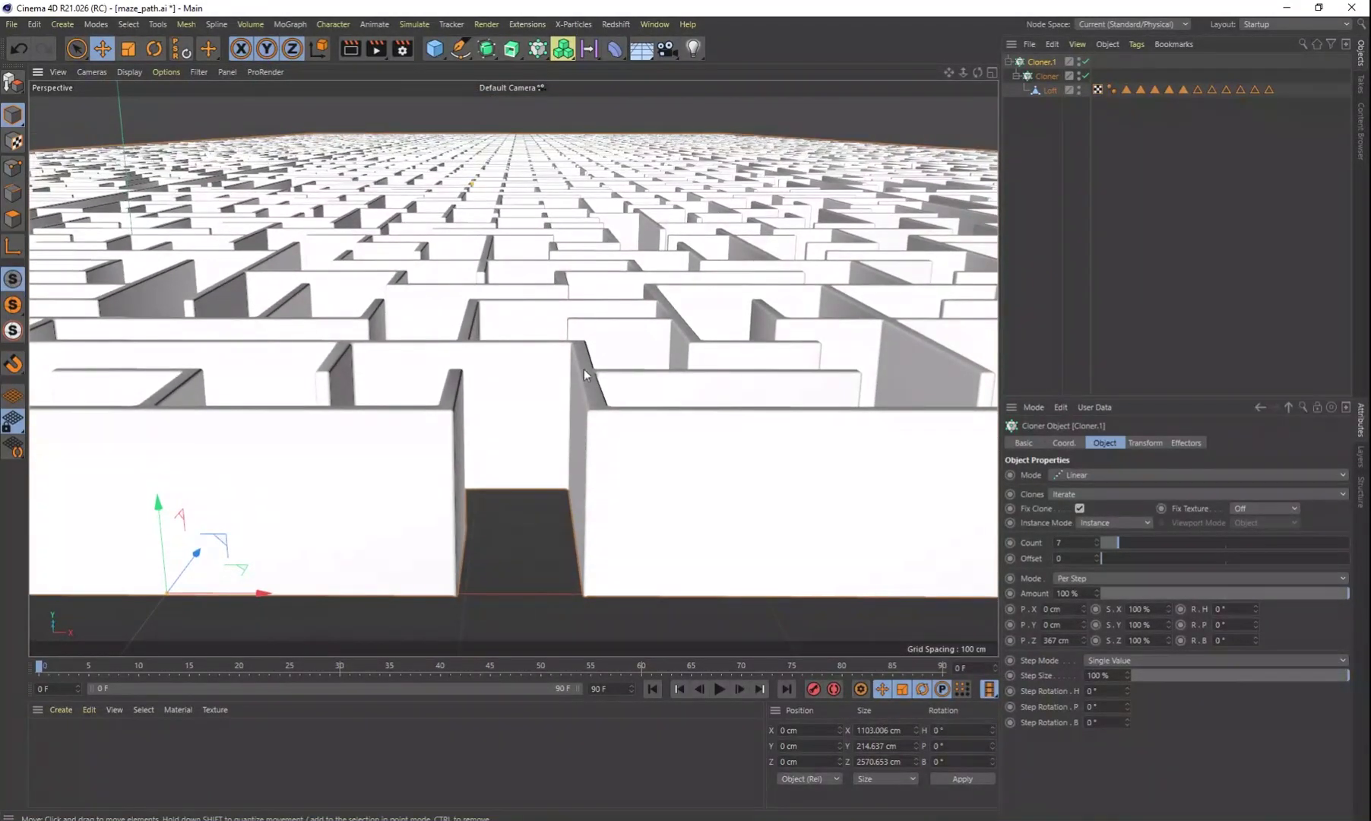
scroll(594, 448, "up", 4)
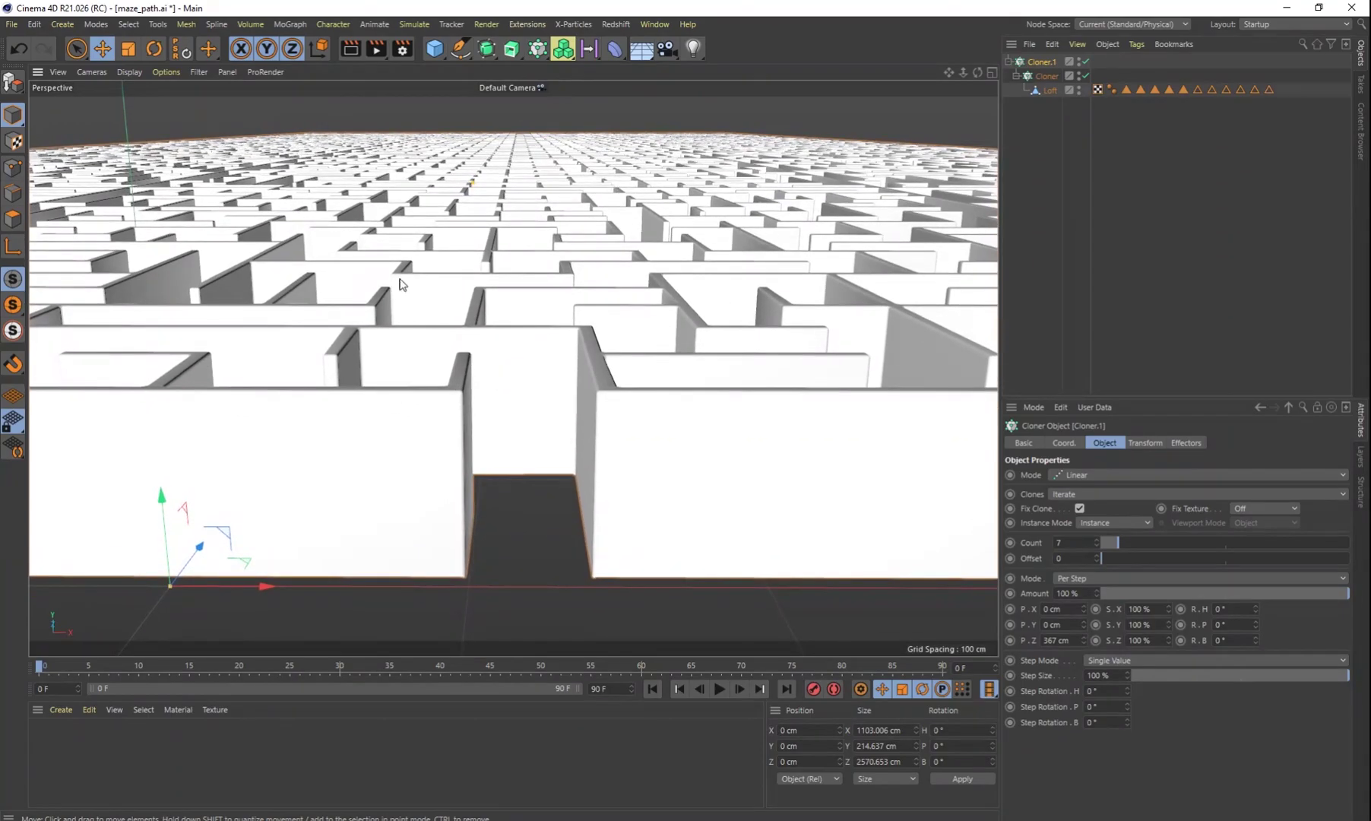
scroll(635, 346, "down", 3)
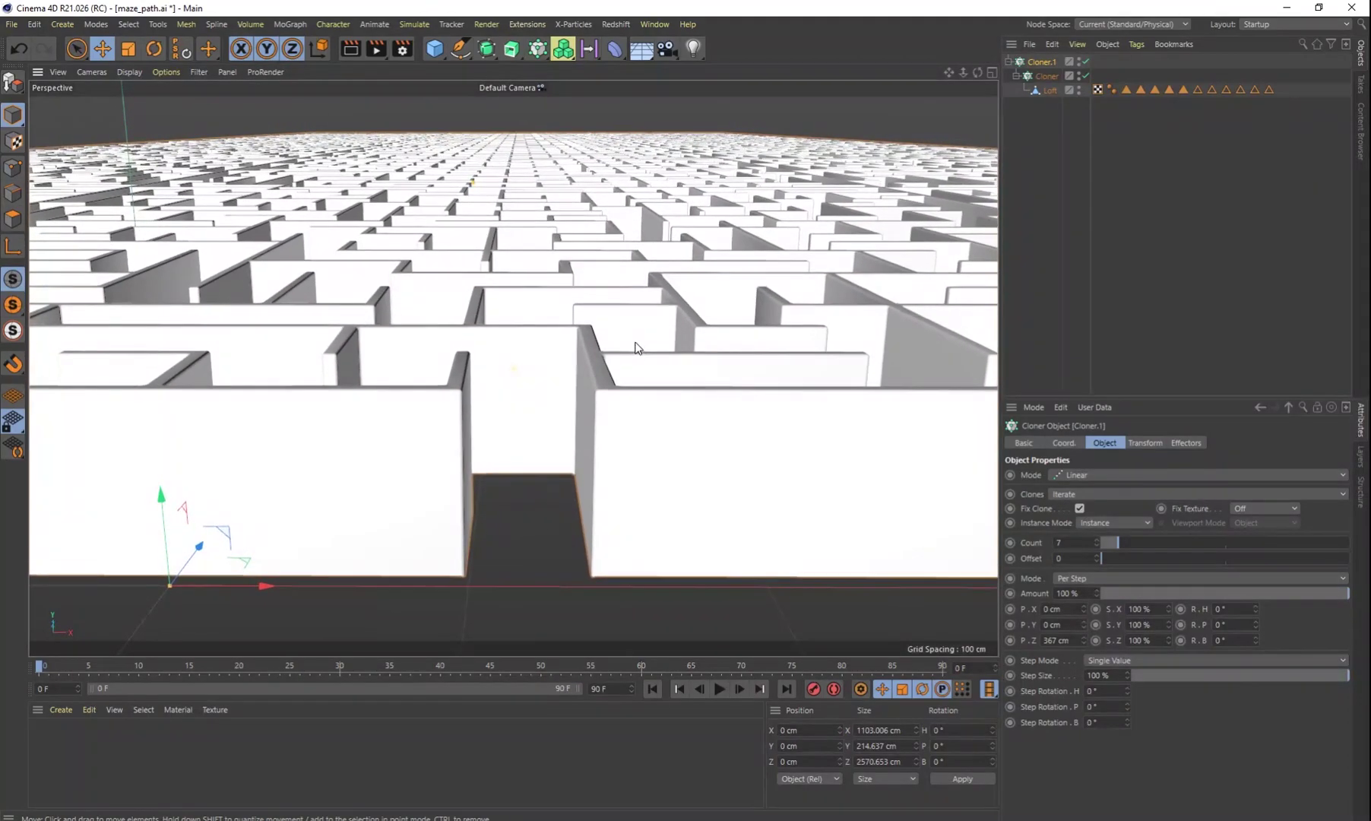
scroll(635, 317, "up", 3)
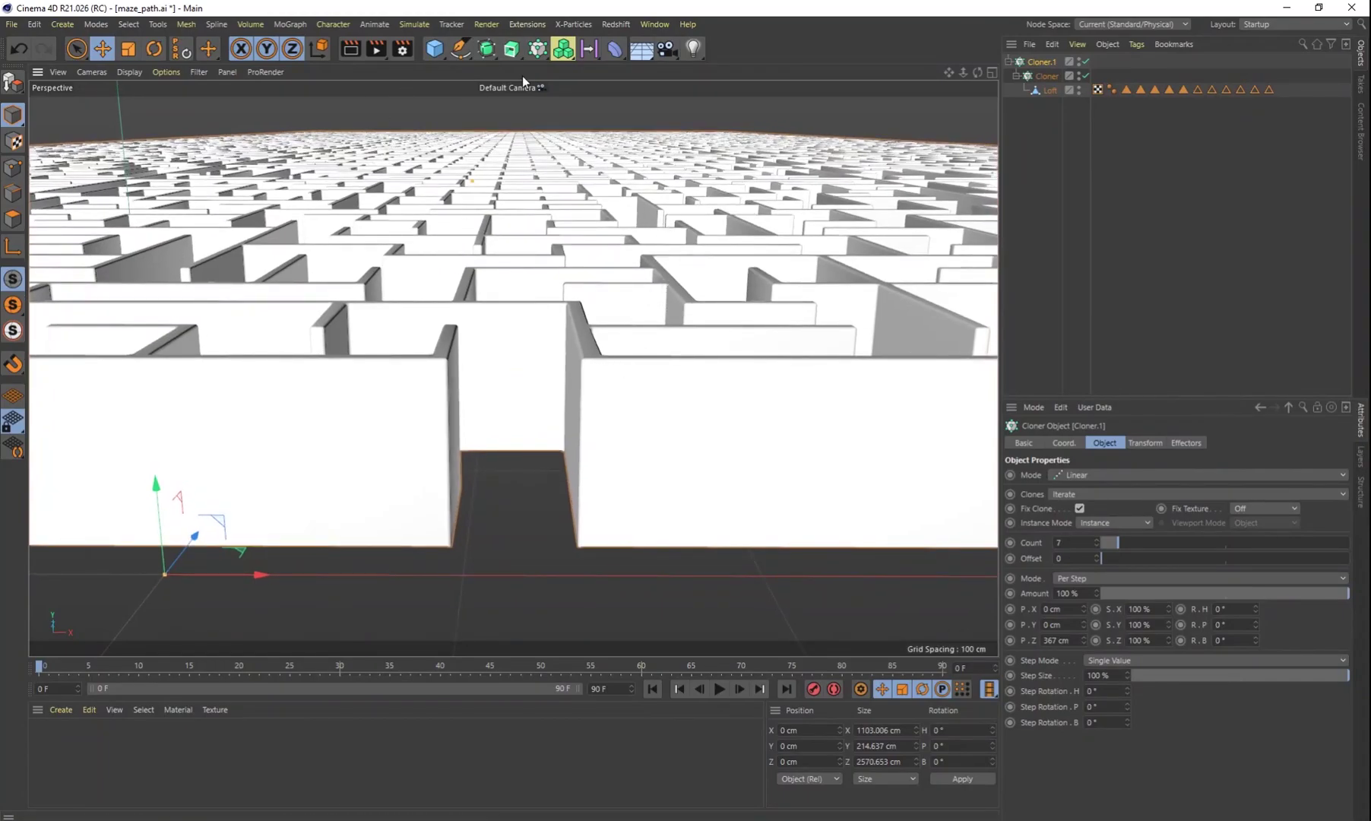
Step: Render the maze field, close the Picture Viewer, and tilt the view steeply down over the mazes
left_click(374, 50)
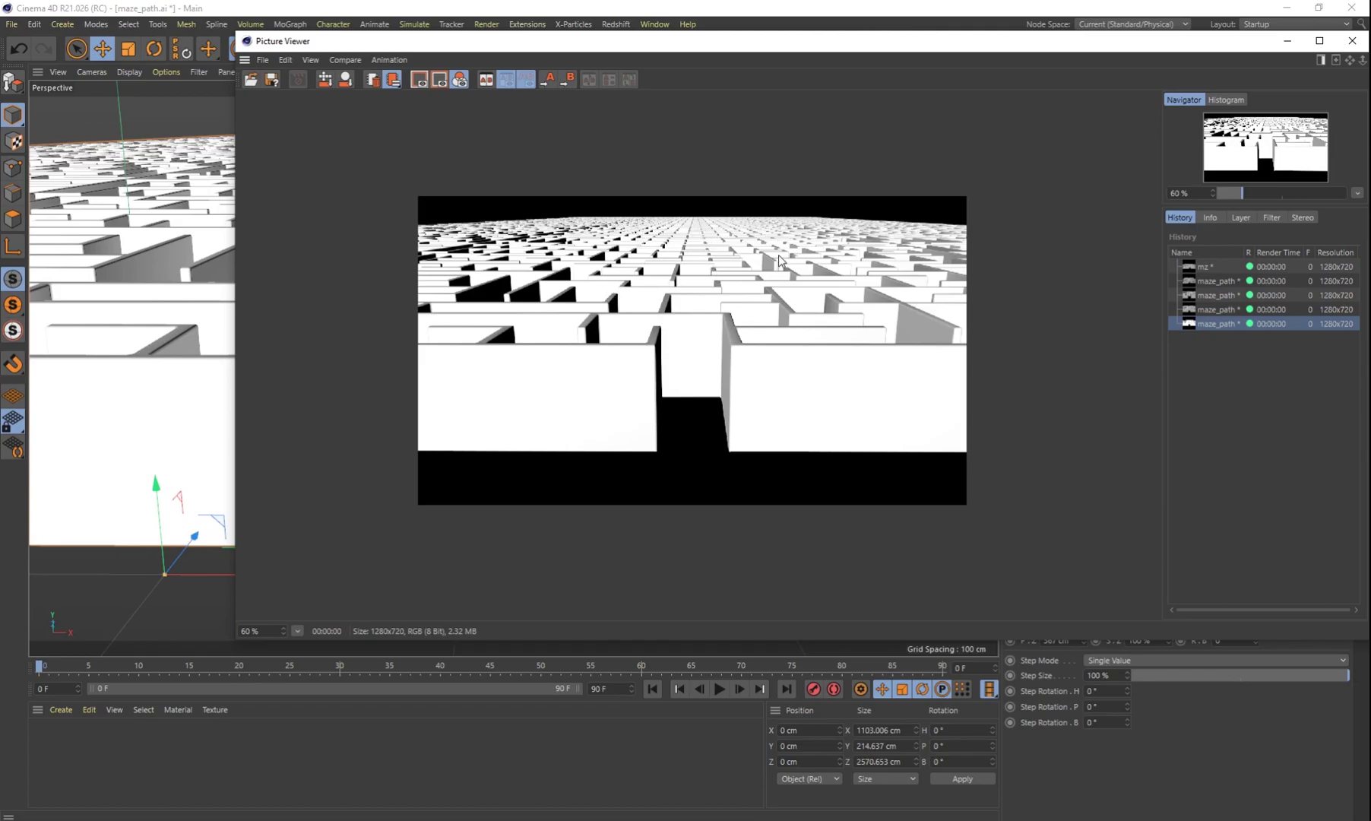
left_click(1352, 41)
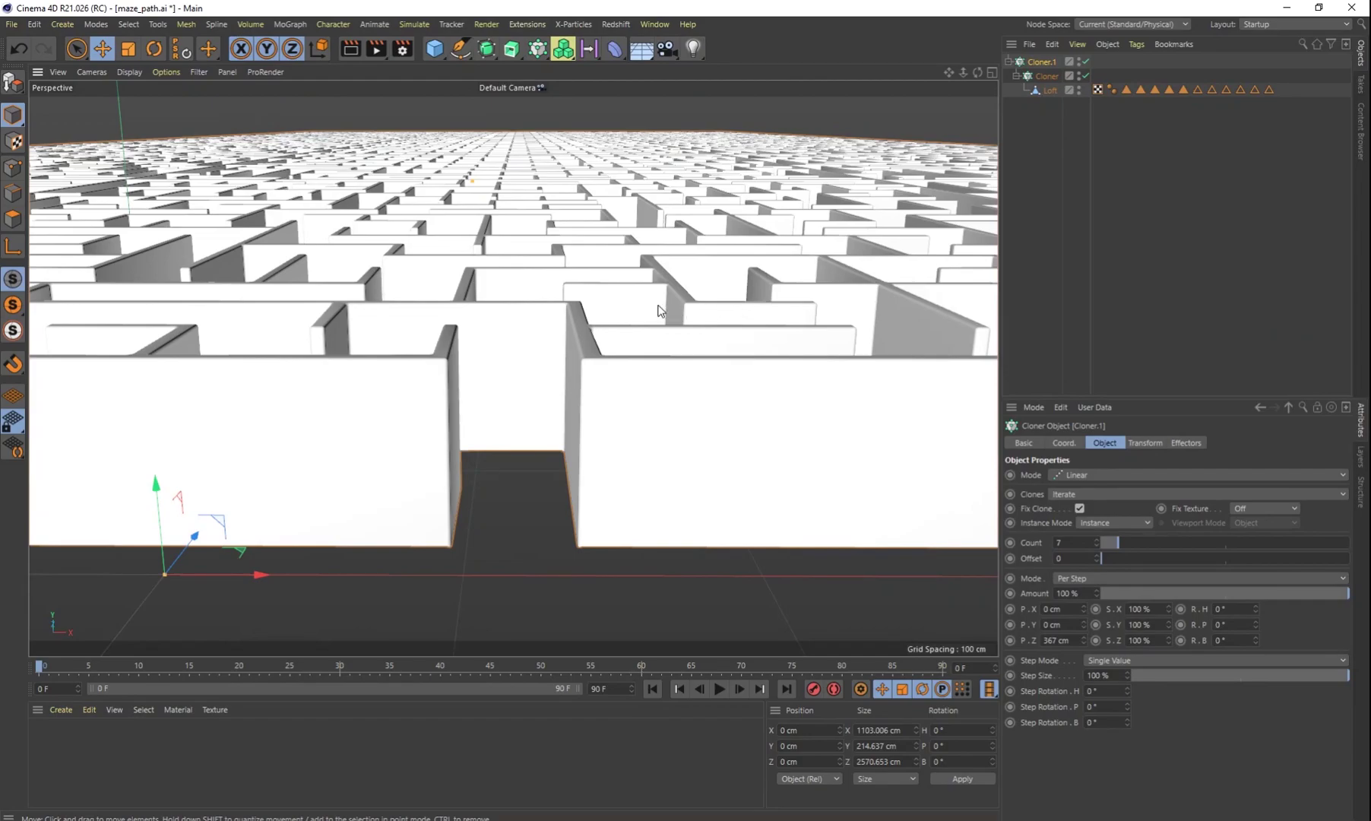
left_click_drag(553, 284, 555, 315, "alt")
scroll(555, 311, "down", 3)
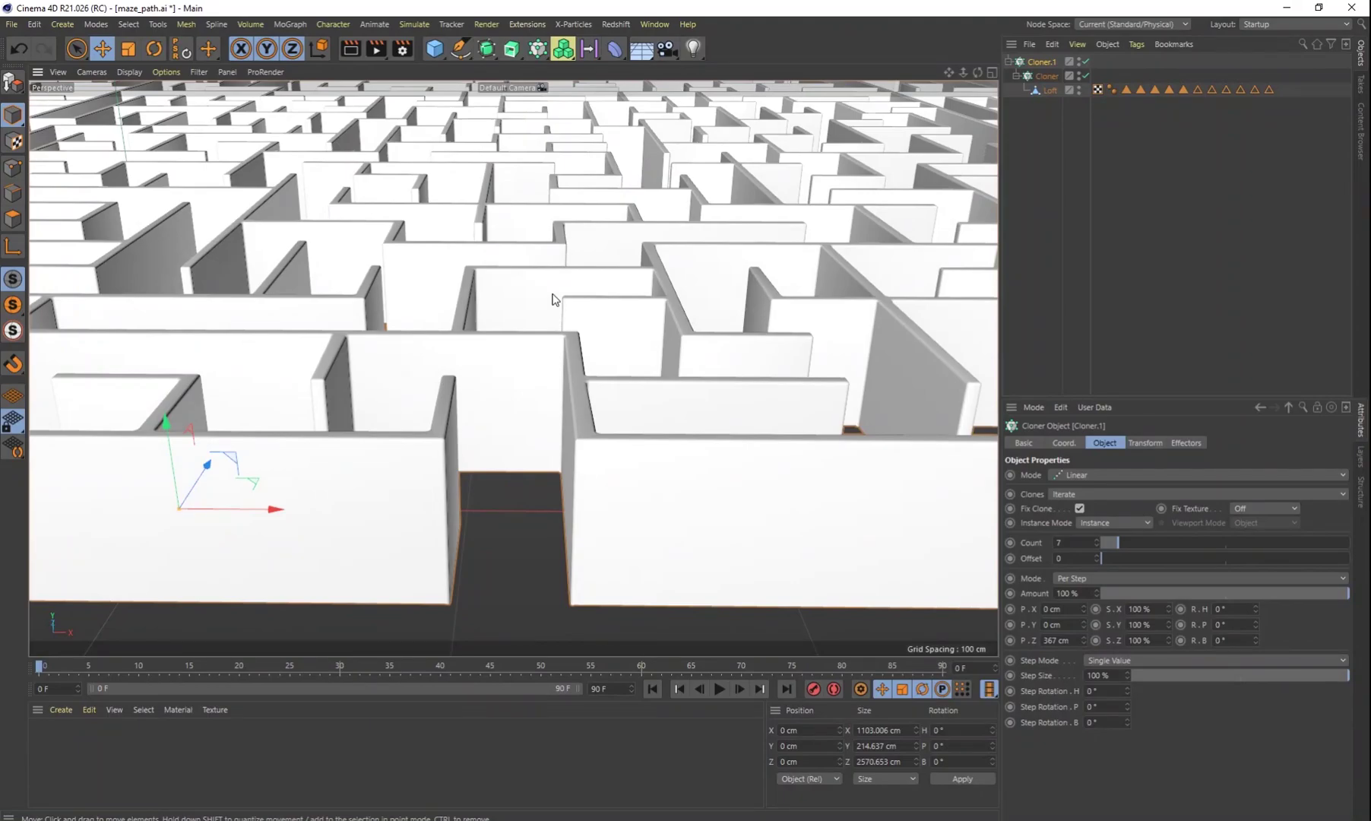
scroll(556, 304, "down", 2)
scroll(555, 304, "down", 3)
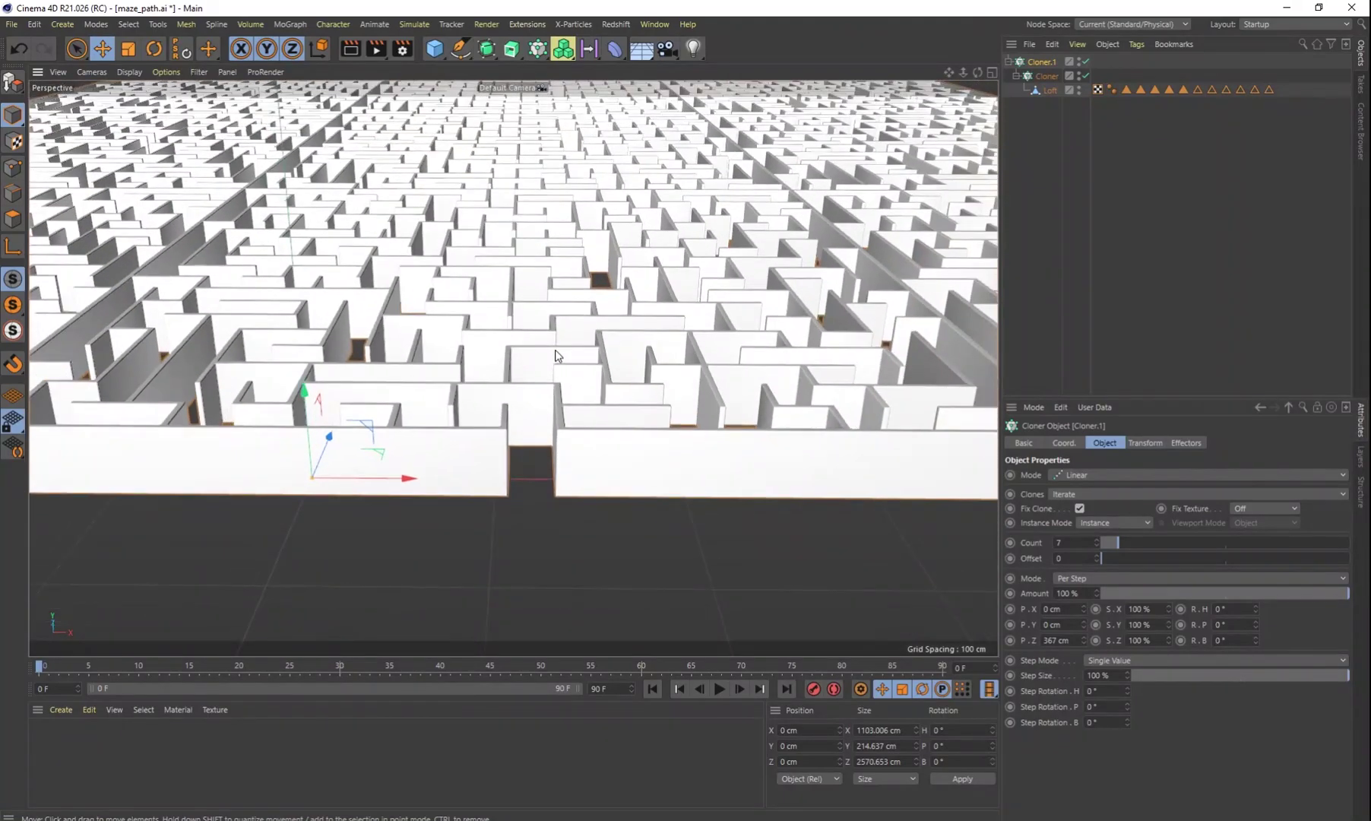
left_click_drag(554, 357, 567, 445, "alt")
scroll(570, 447, "up", 1)
scroll(577, 447, "up", 2)
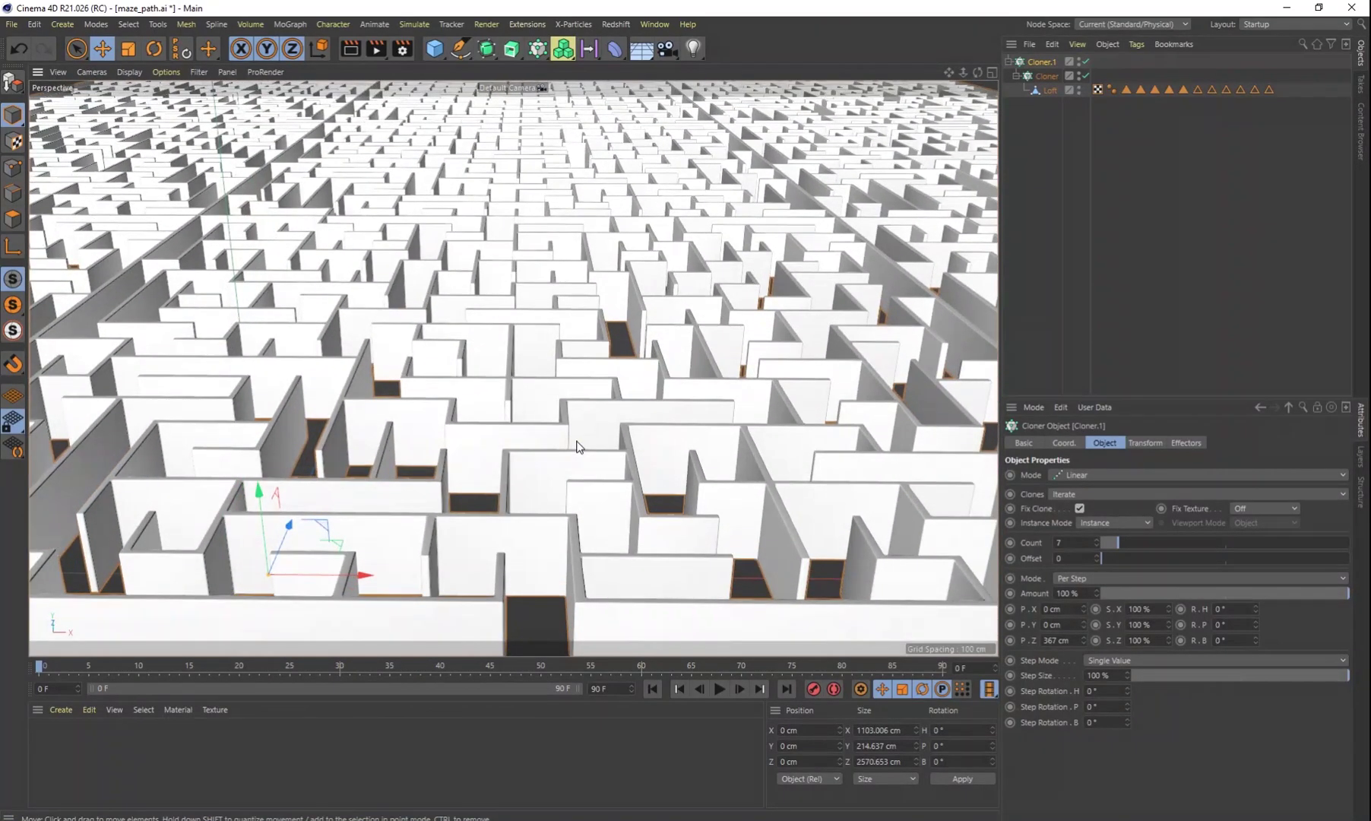